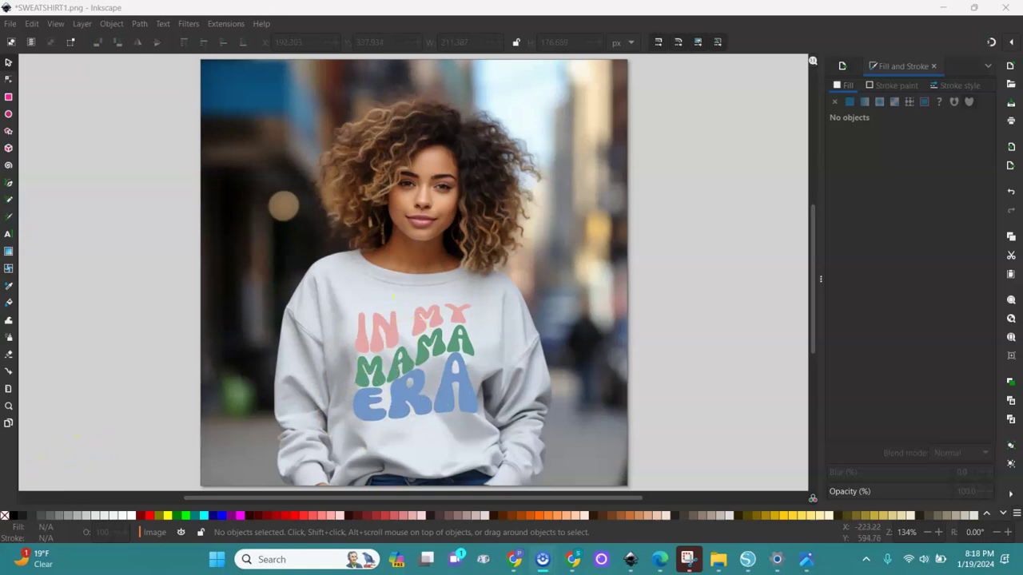
# Switch to Canva in the browser and create a new custom-size design of 12 × 12 in
pyautogui.hotkey('alt', 'Tab')
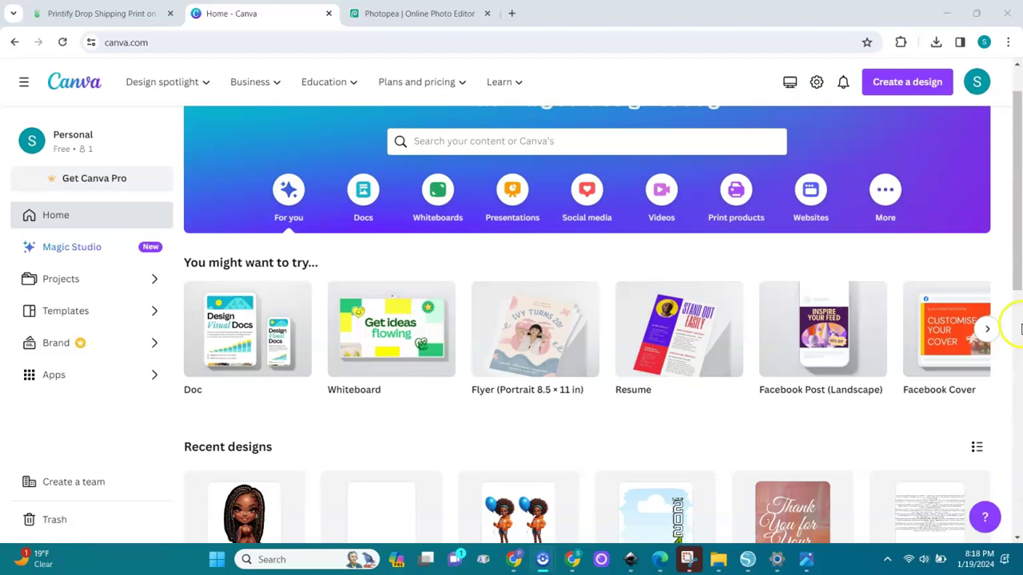
pyautogui.click(916, 86)
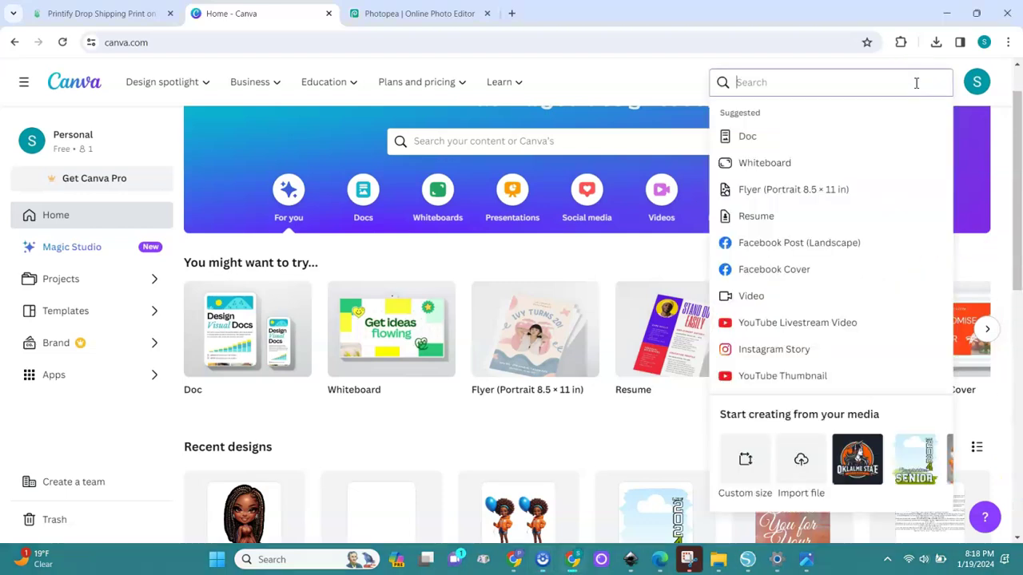
pyautogui.click(747, 460)
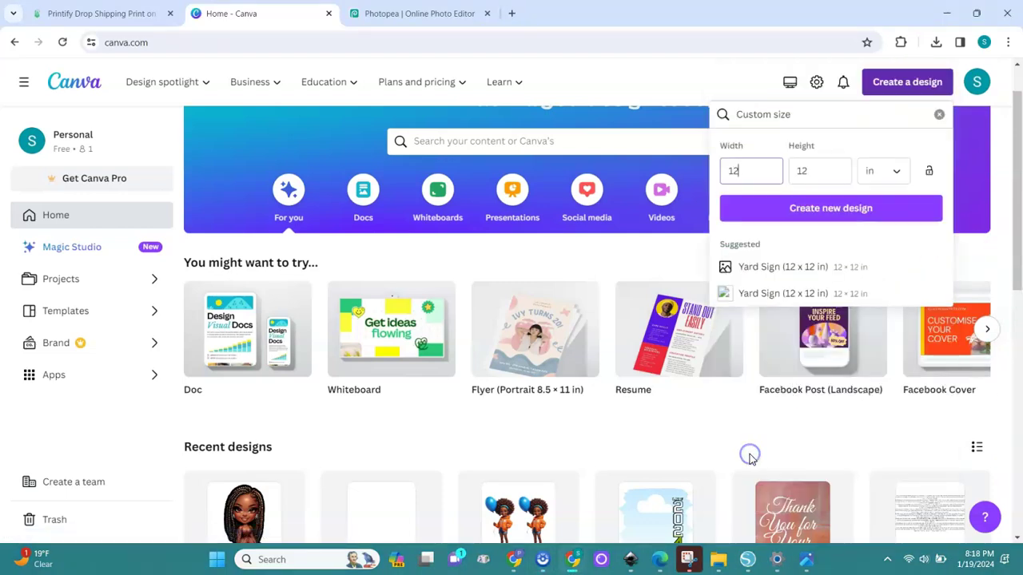
pyautogui.click(895, 179)
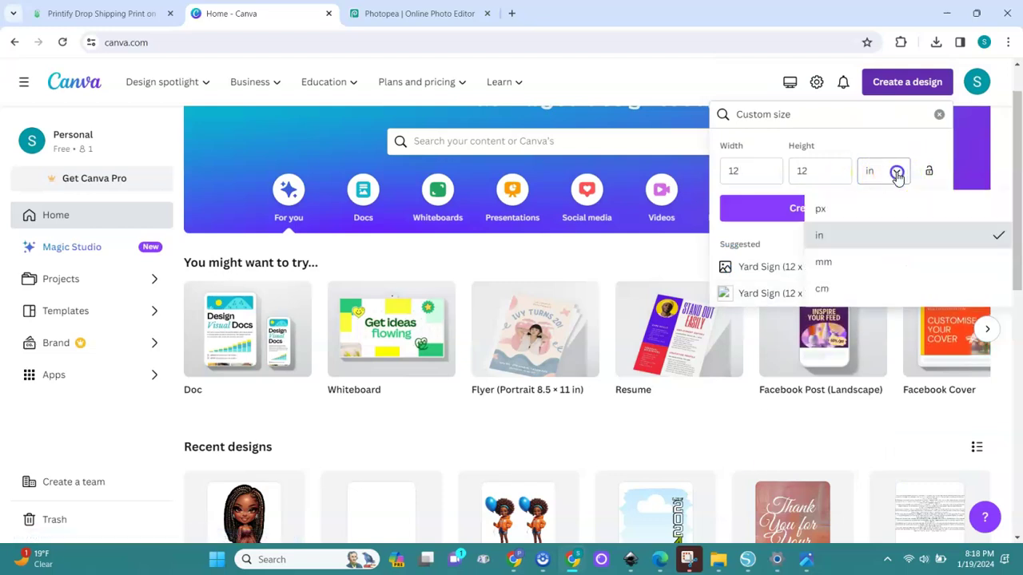
pyautogui.click(897, 174)
pyautogui.click(795, 206)
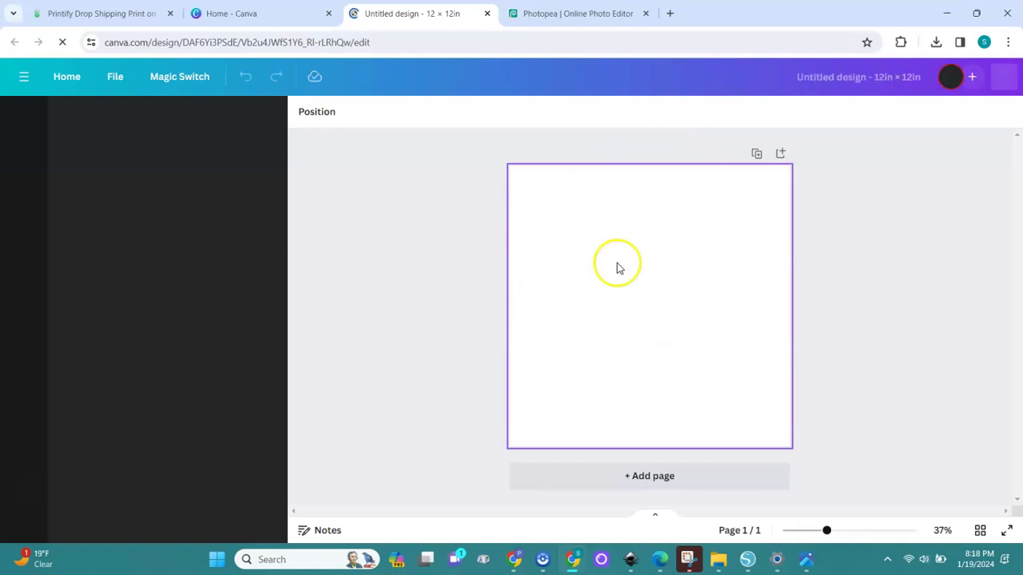
# Add a heading reading "IN MY" and move it near the top of the page
pyautogui.click(24, 221)
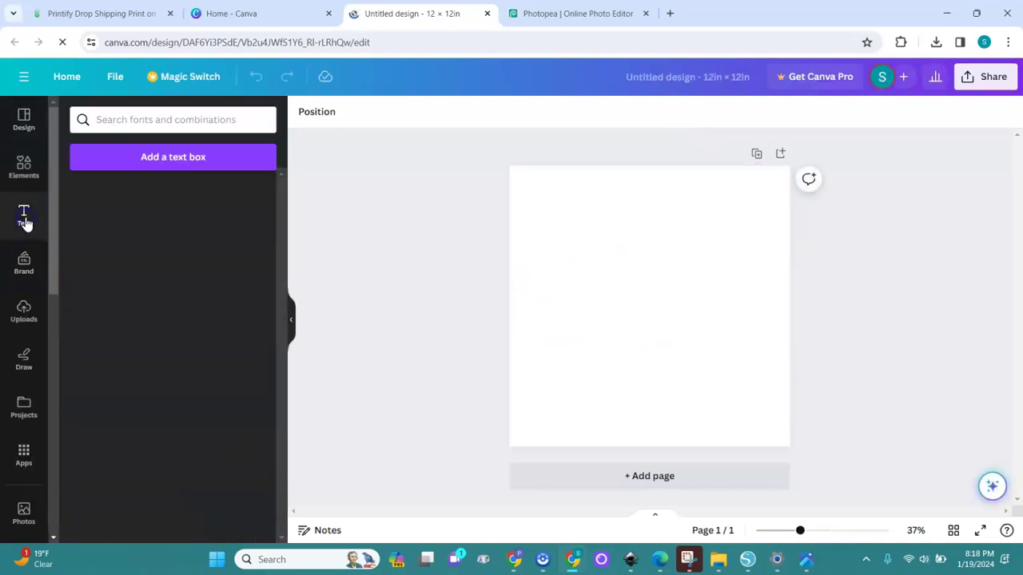
pyautogui.click(144, 281)
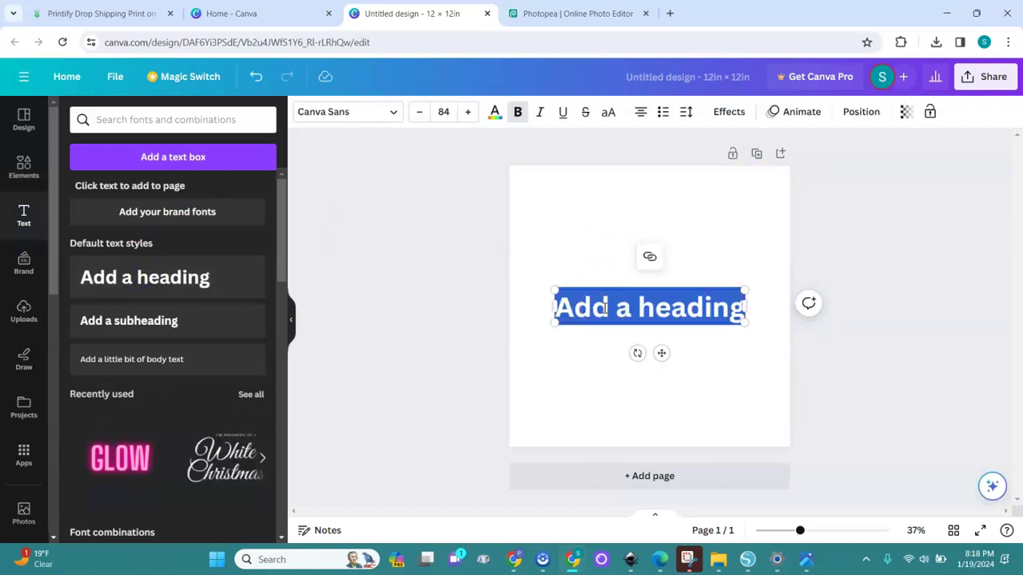
pyautogui.write('IN')
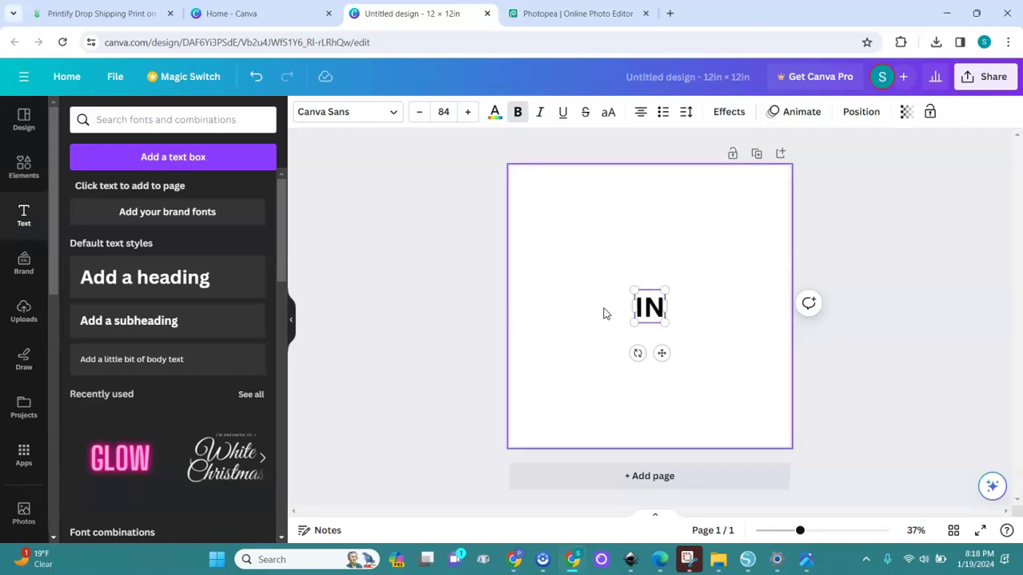
pyautogui.write(' MY')
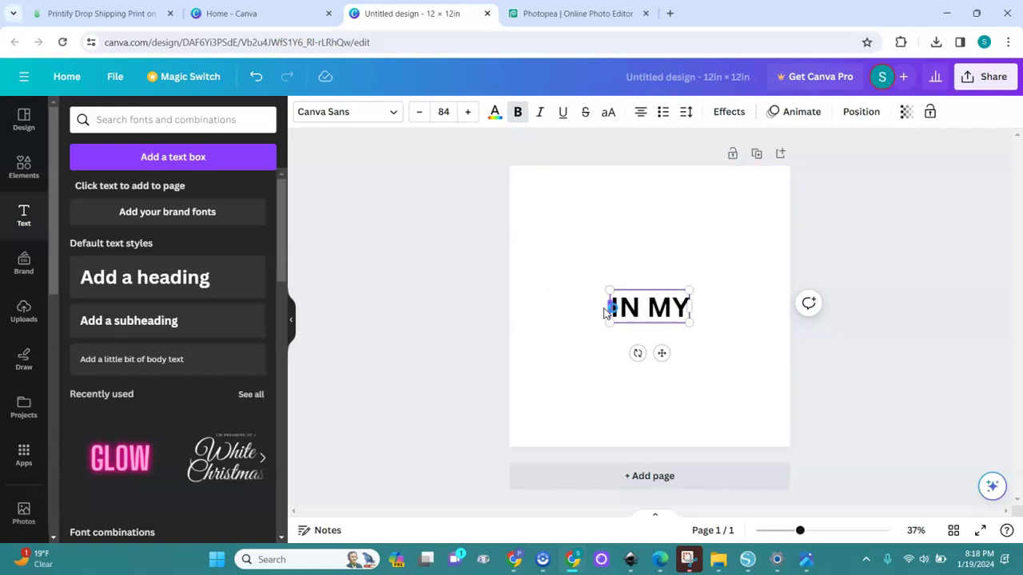
pyautogui.click(688, 348)
pyautogui.moveTo(679, 317); pyautogui.dragTo(648, 212)
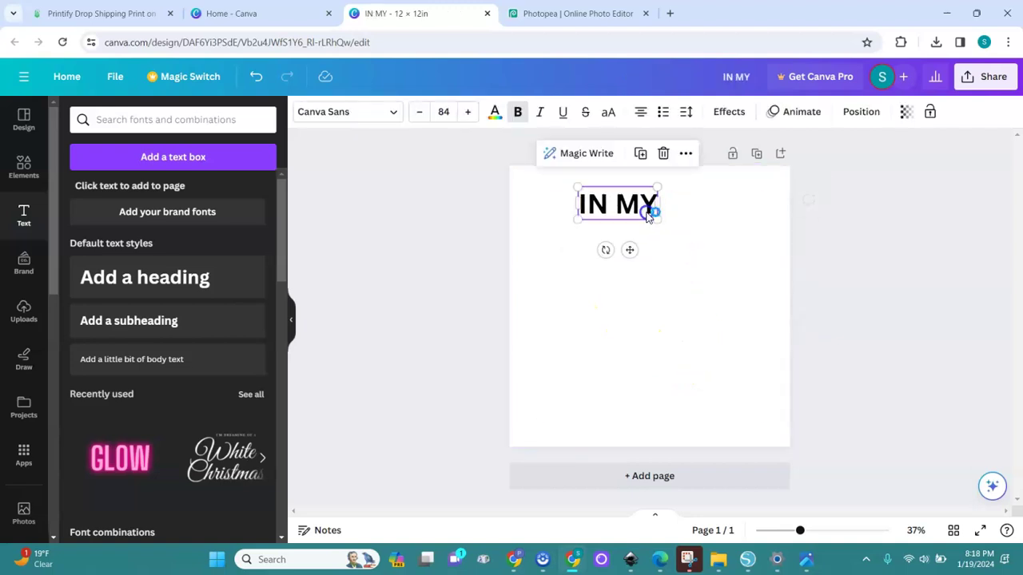
# Duplicate the "IN MY" text, place the copy below it and change its wording to "MAMA"
pyautogui.click(708, 231)
pyautogui.click(652, 209)
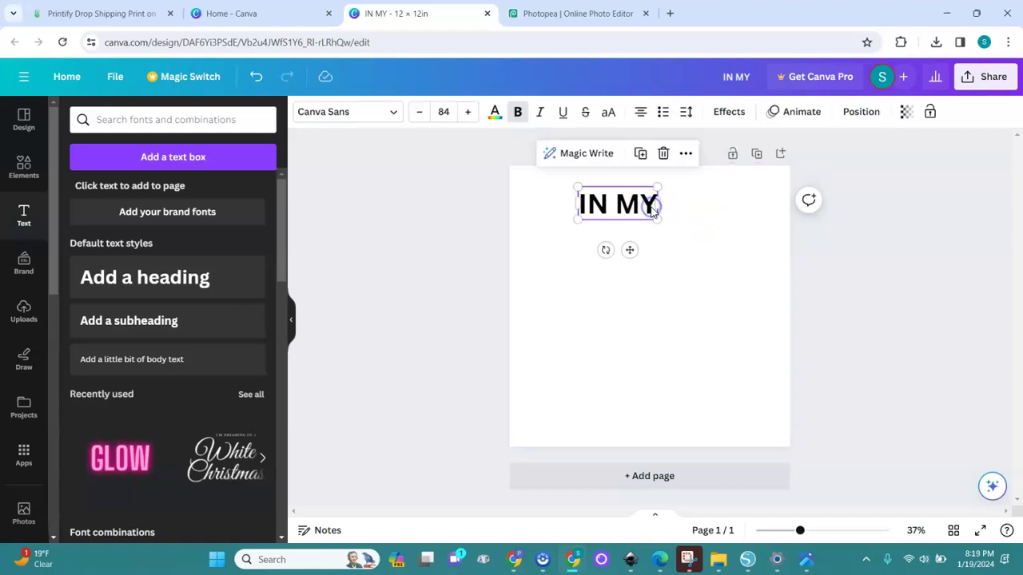
pyautogui.click(640, 153)
pyautogui.moveTo(657, 206); pyautogui.dragTo(658, 258)
pyautogui.doubleClick(658, 262)
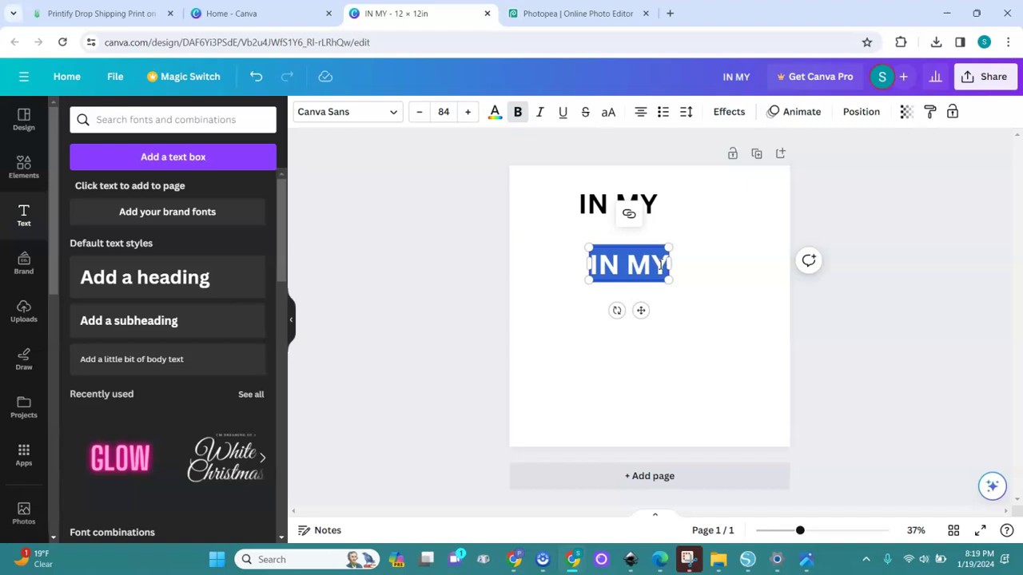
pyautogui.write('MAMA')
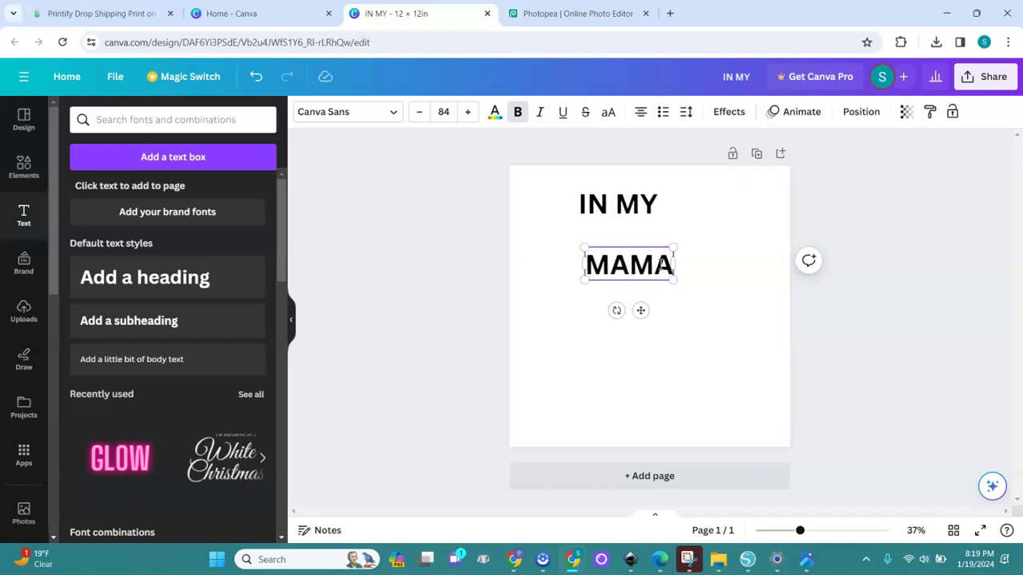
pyautogui.click(701, 277)
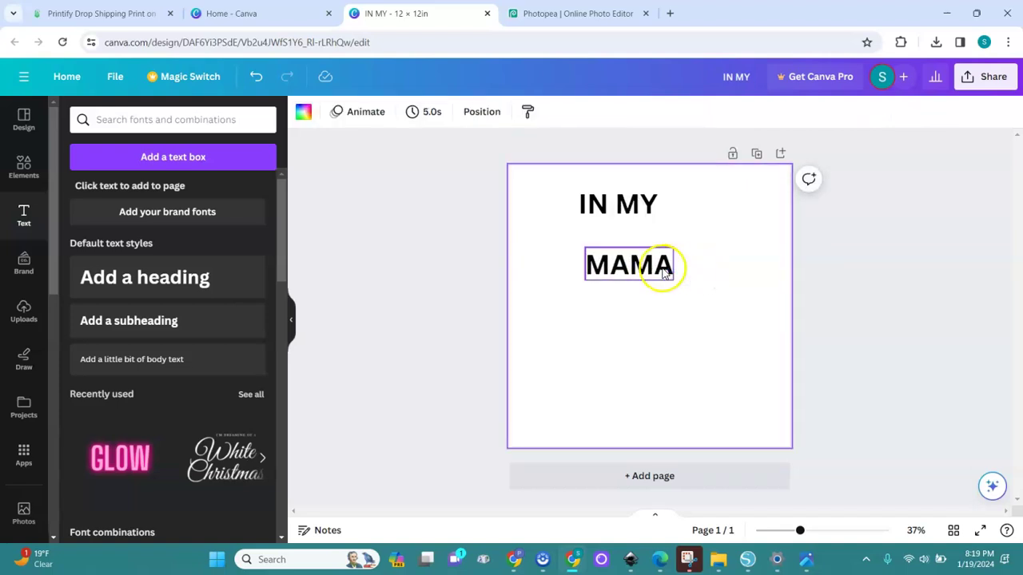
# Duplicate the "MAMA" text, place the copy below it and change its wording to "ERA"
pyautogui.click(663, 272)
pyautogui.click(655, 217)
pyautogui.moveTo(670, 284); pyautogui.dragTo(674, 342)
pyautogui.doubleClick(671, 343)
pyautogui.write('ERA')
# Change the font of all three text lines to Nectarine
pyautogui.moveTo(542, 169); pyautogui.dragTo(746, 391)
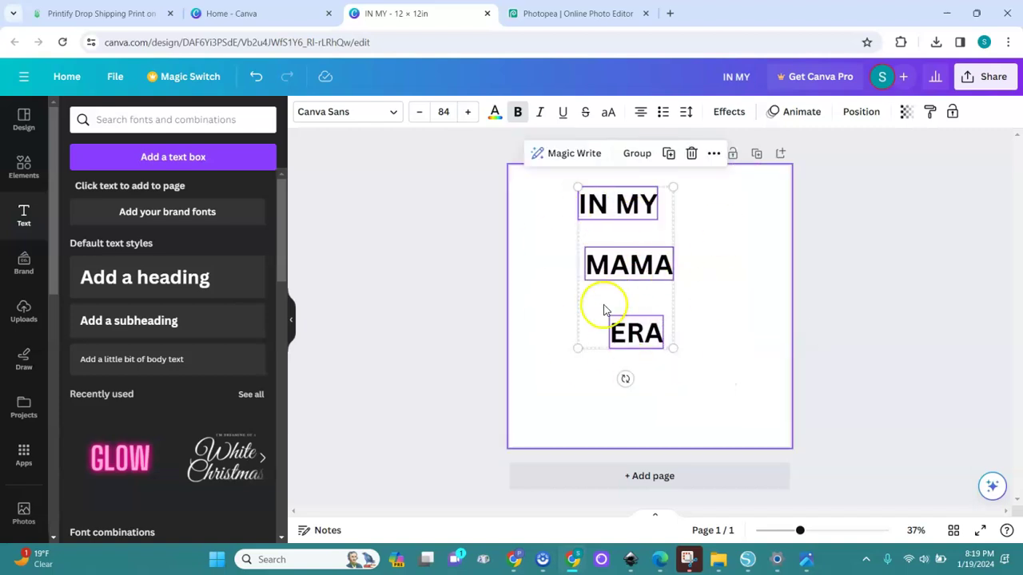
pyautogui.click(393, 116)
pyautogui.click(183, 151)
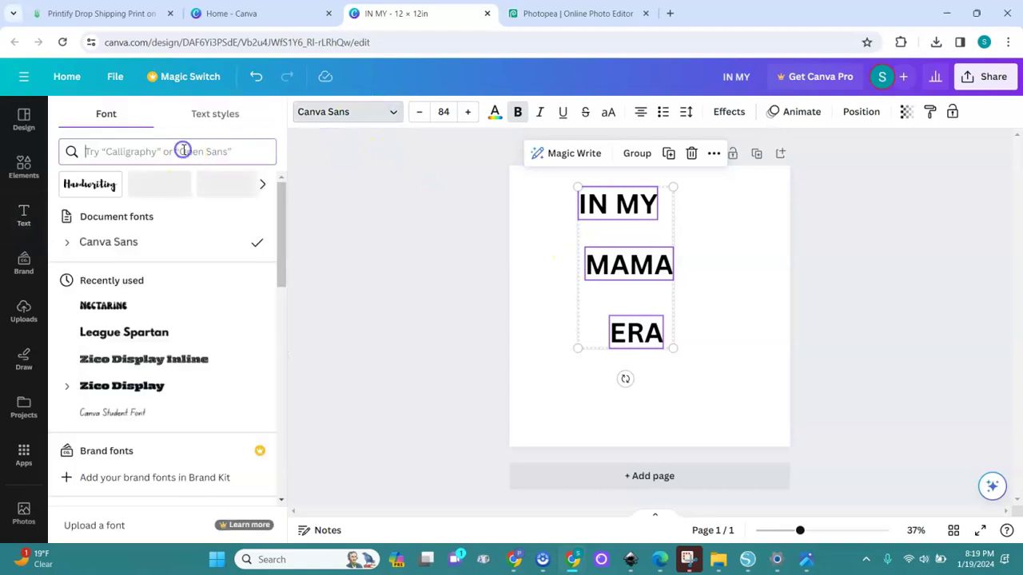
pyautogui.write('NECTAR')
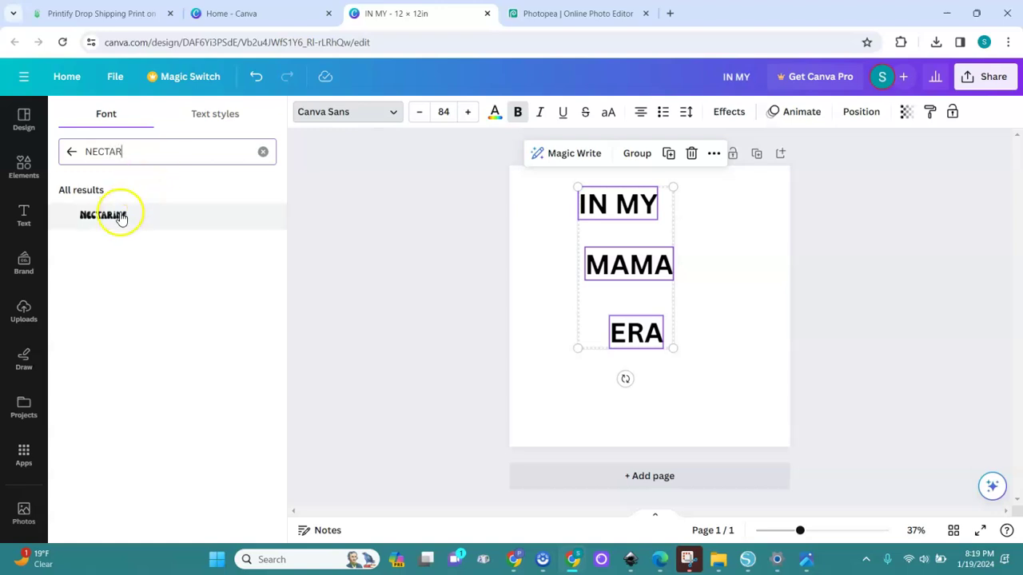
pyautogui.click(106, 224)
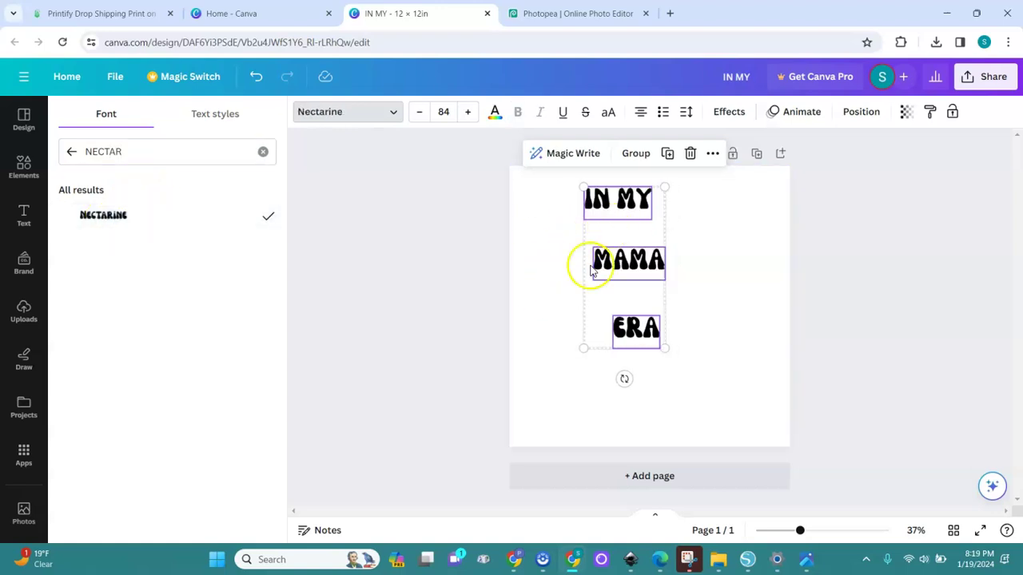
pyautogui.click(749, 370)
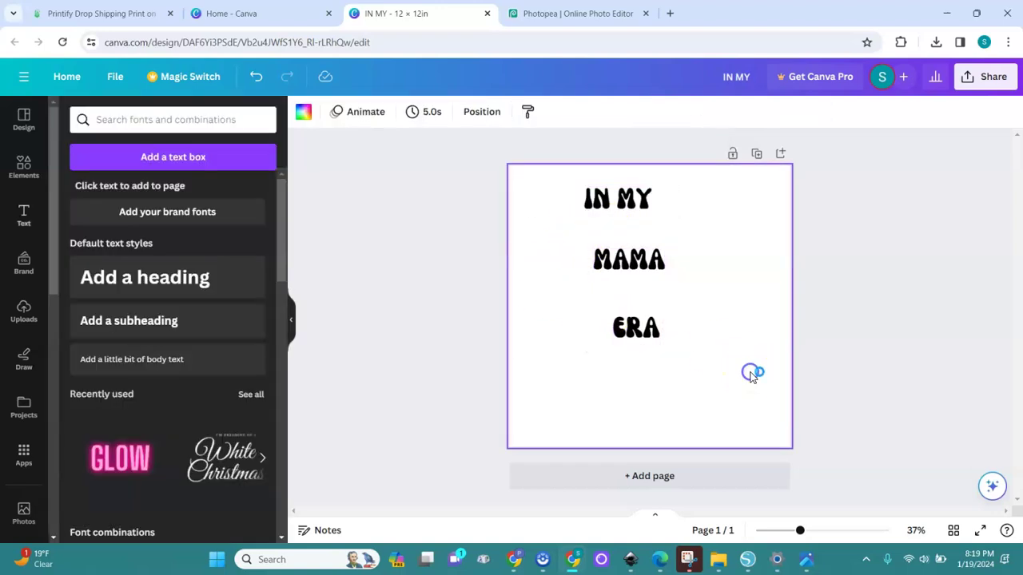
# Enlarge the "IN MY" text to a font size of about 221 and "MAMA" to about 209
pyautogui.click(614, 198)
pyautogui.moveTo(653, 220); pyautogui.dragTo(772, 251)
pyautogui.click(649, 268)
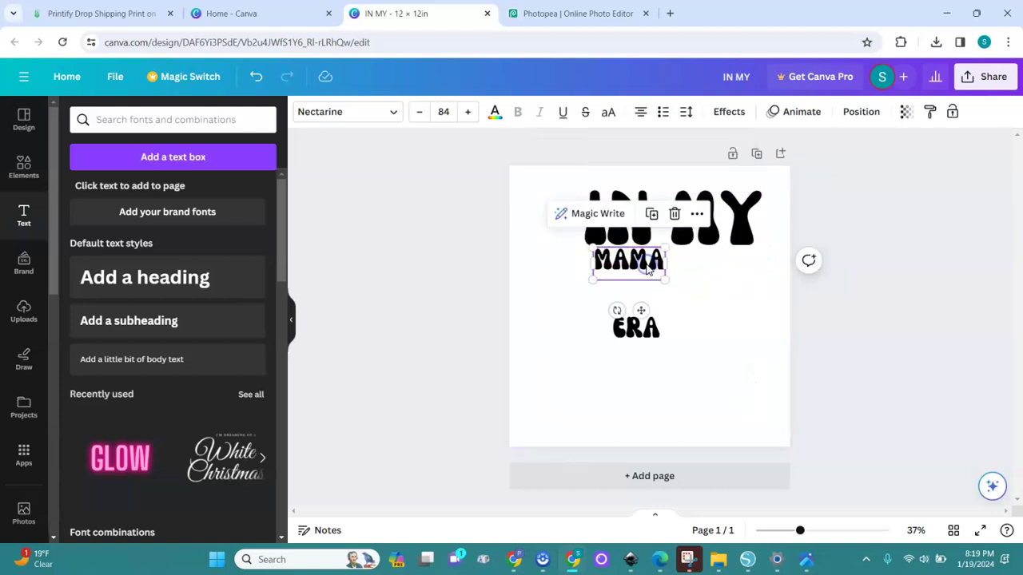
pyautogui.moveTo(667, 280); pyautogui.dragTo(784, 308)
# Enlarge "ERA" to a font size of about 407 and center it across the lower part of the page
pyautogui.click(638, 335)
pyautogui.moveTo(657, 348); pyautogui.dragTo(770, 425)
pyautogui.moveTo(736, 383); pyautogui.dragTo(644, 394)
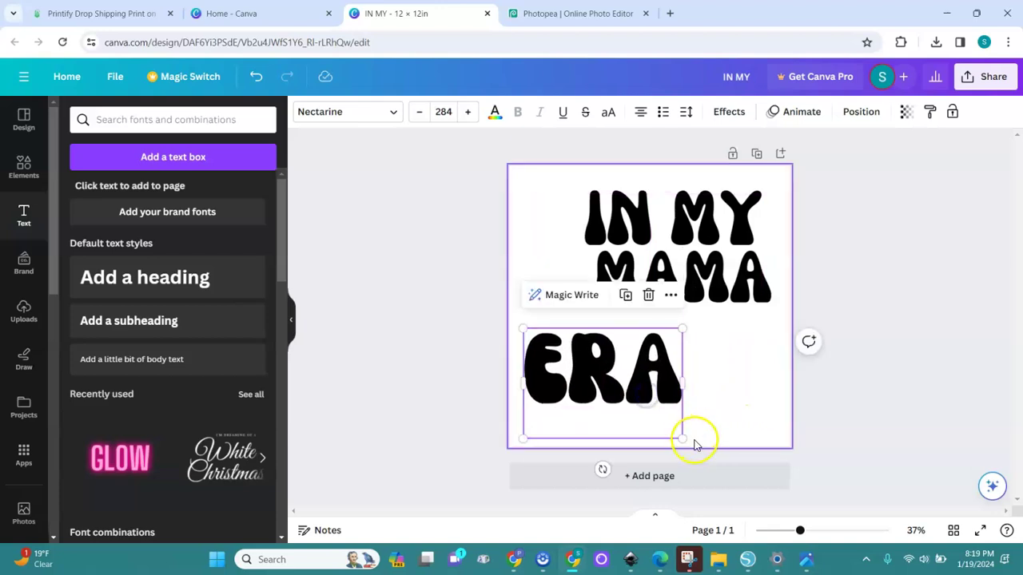
pyautogui.moveTo(680, 436); pyautogui.dragTo(773, 454)
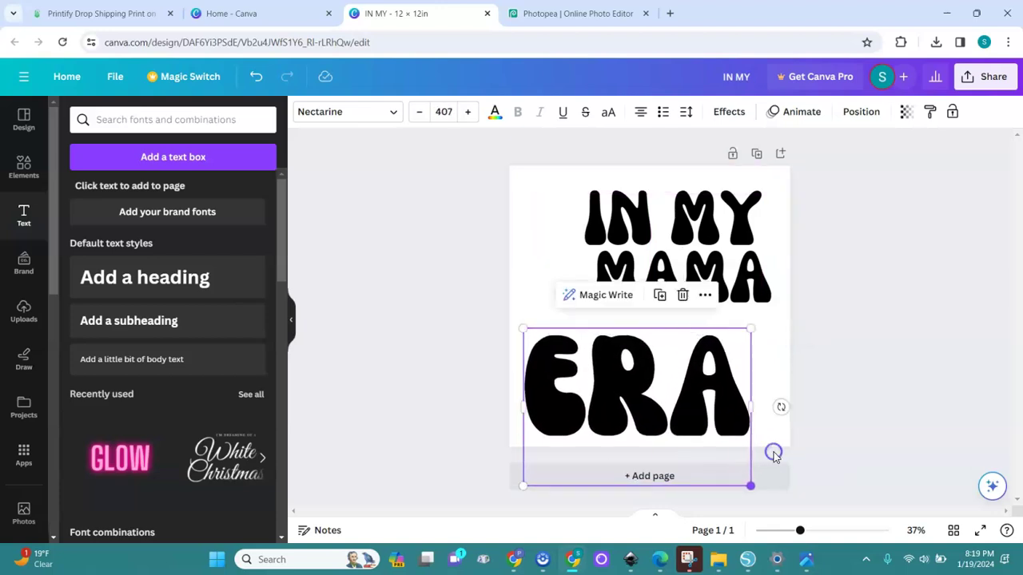
pyautogui.moveTo(731, 418); pyautogui.dragTo(746, 420)
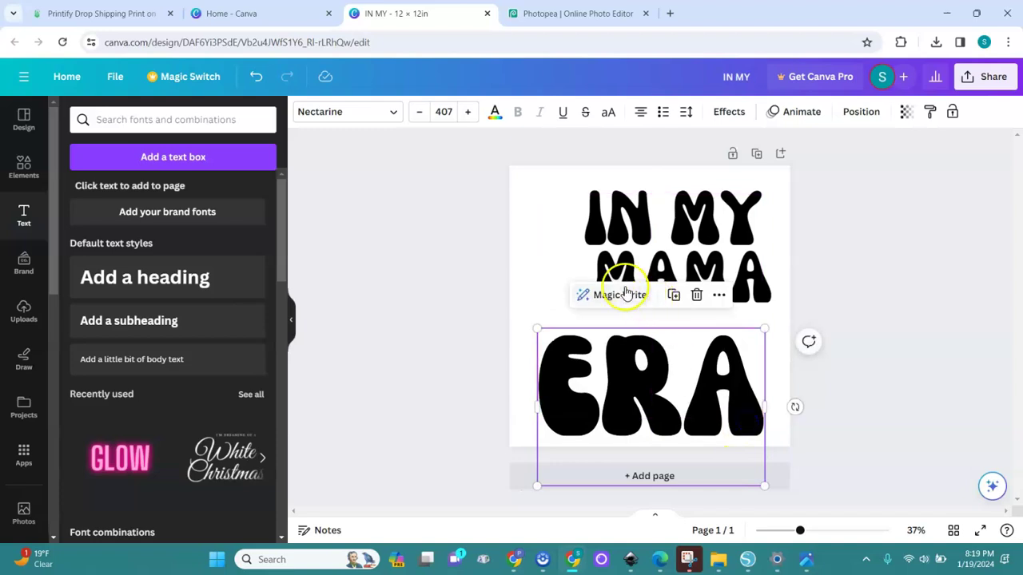
# Enlarge "MAMA" to a font size of about 255 and position it directly above "ERA", matching its width
pyautogui.click(616, 267)
pyautogui.moveTo(616, 267); pyautogui.dragTo(569, 272)
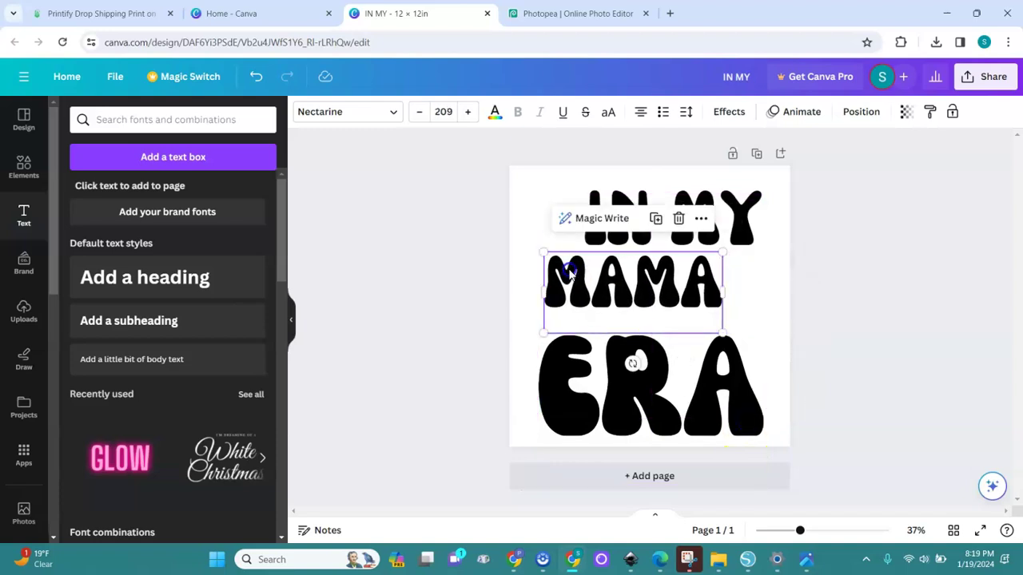
pyautogui.moveTo(722, 333); pyautogui.dragTo(761, 355)
pyautogui.moveTo(731, 304); pyautogui.dragTo(725, 307)
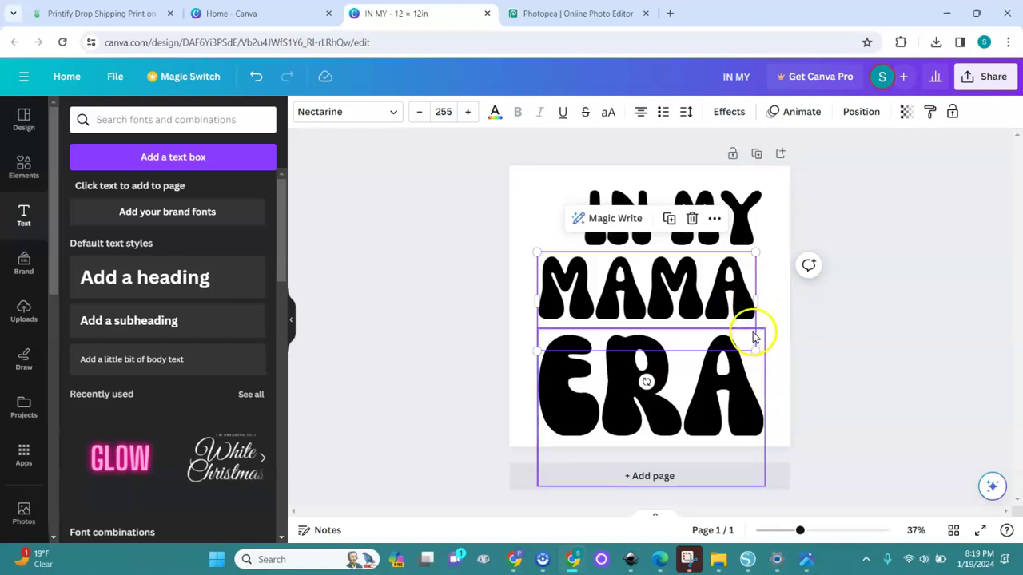
pyautogui.moveTo(754, 302); pyautogui.dragTo(743, 325)
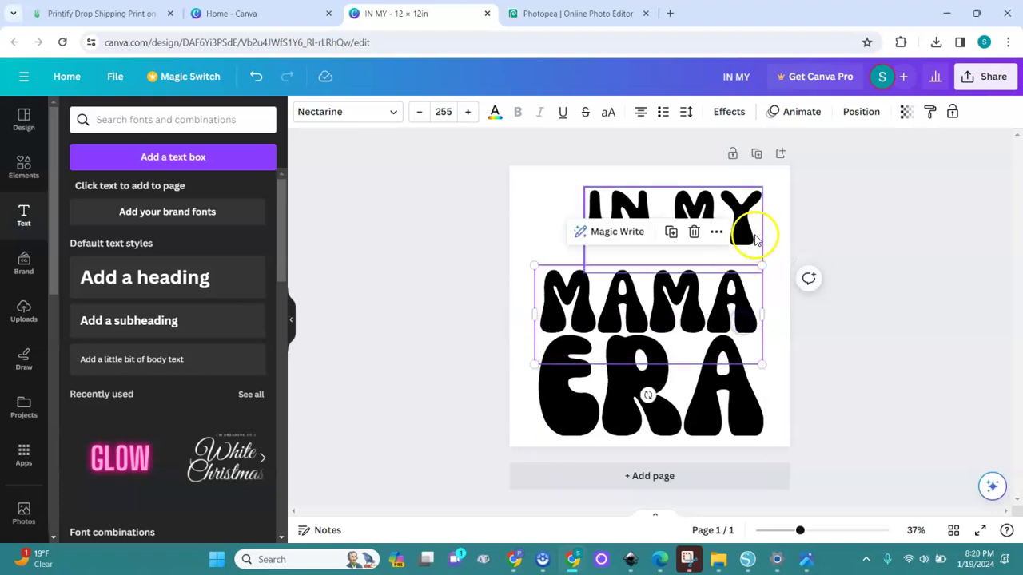
# Move "IN MY" directly above "MAMA" and enlarge it to a font size of about 267
pyautogui.click(754, 233)
pyautogui.moveTo(749, 238); pyautogui.dragTo(711, 254)
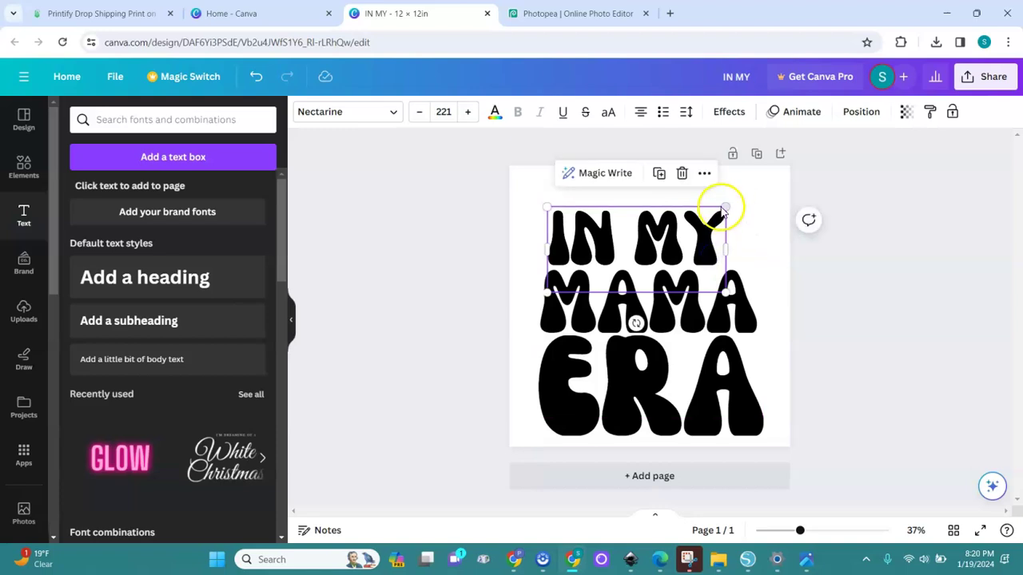
pyautogui.moveTo(724, 208); pyautogui.dragTo(765, 190)
# Fine-tune the "MAMA" text box from its upper corners, keeping a font size of about 255, to line up with "ERA"
pyautogui.click(733, 309)
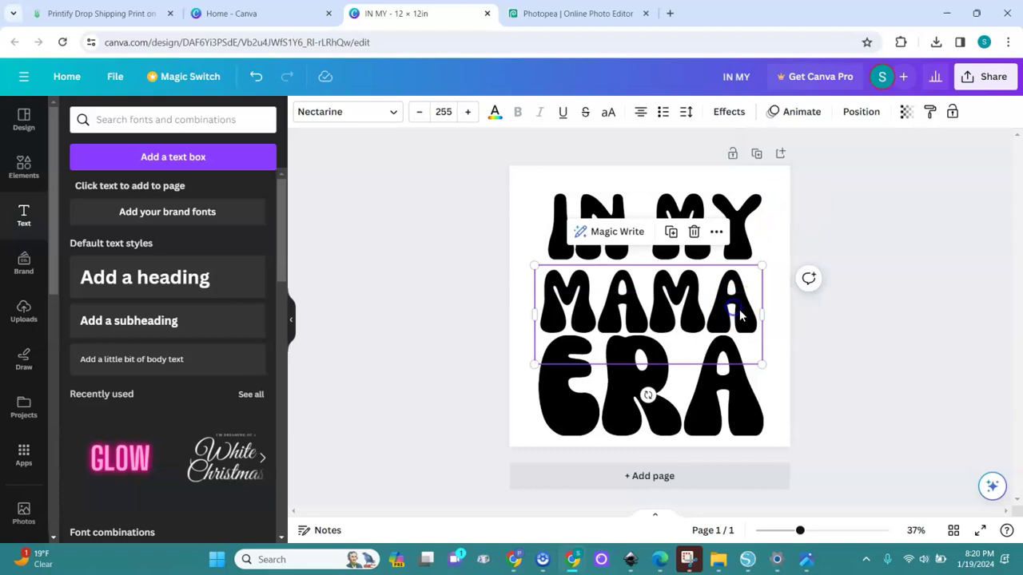
pyautogui.moveTo(763, 273); pyautogui.dragTo(770, 260)
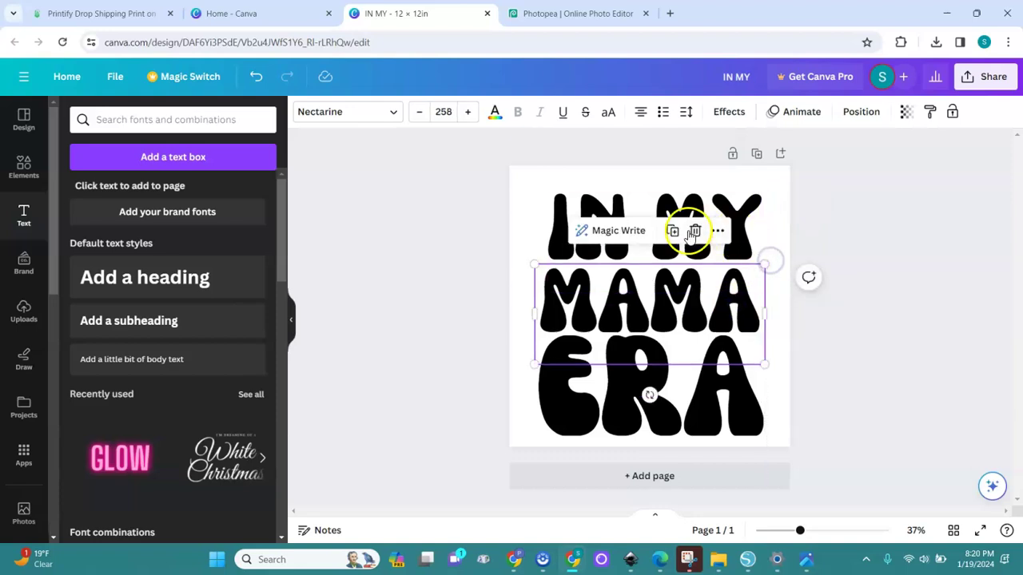
pyautogui.moveTo(534, 263); pyautogui.dragTo(537, 266)
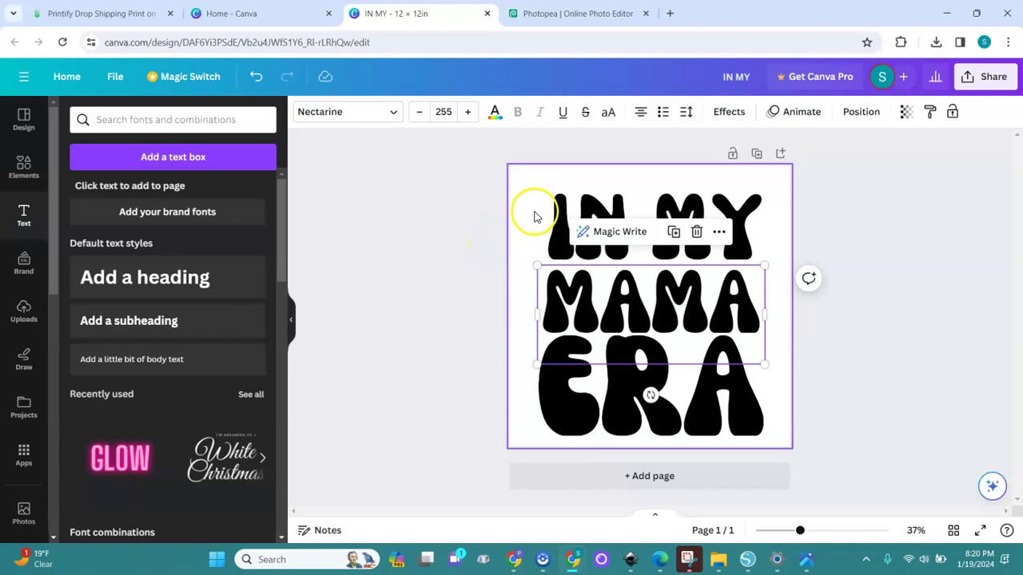
# Align the three text lines on a common center and space them evenly with Tidy up
pyautogui.moveTo(516, 187); pyautogui.dragTo(820, 468)
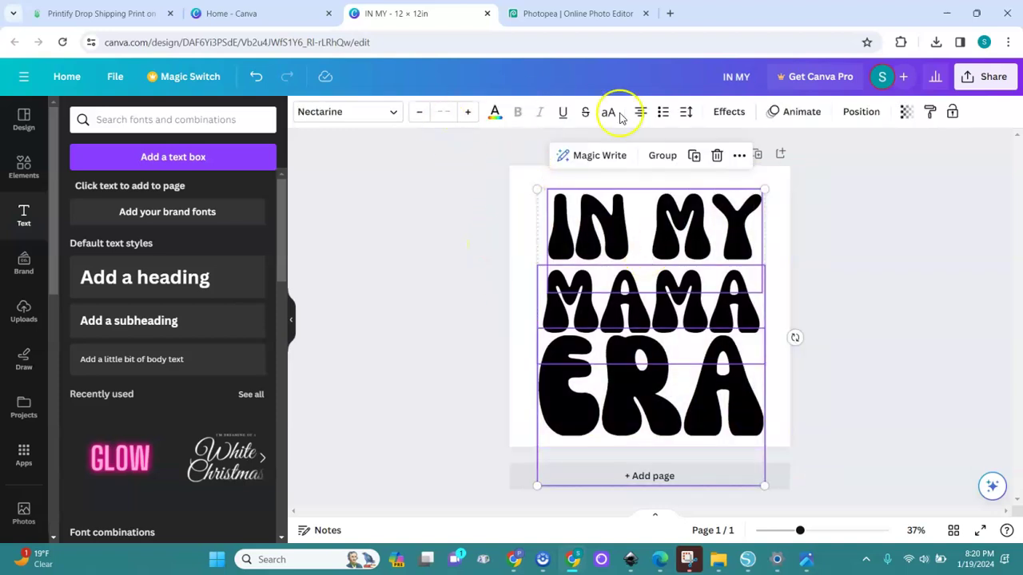
pyautogui.click(851, 113)
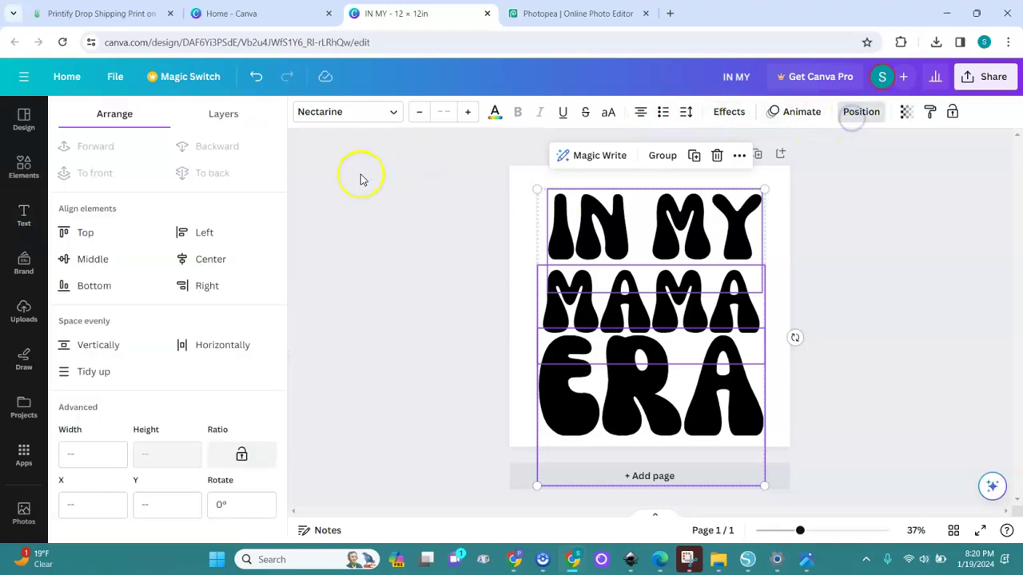
pyautogui.click(92, 370)
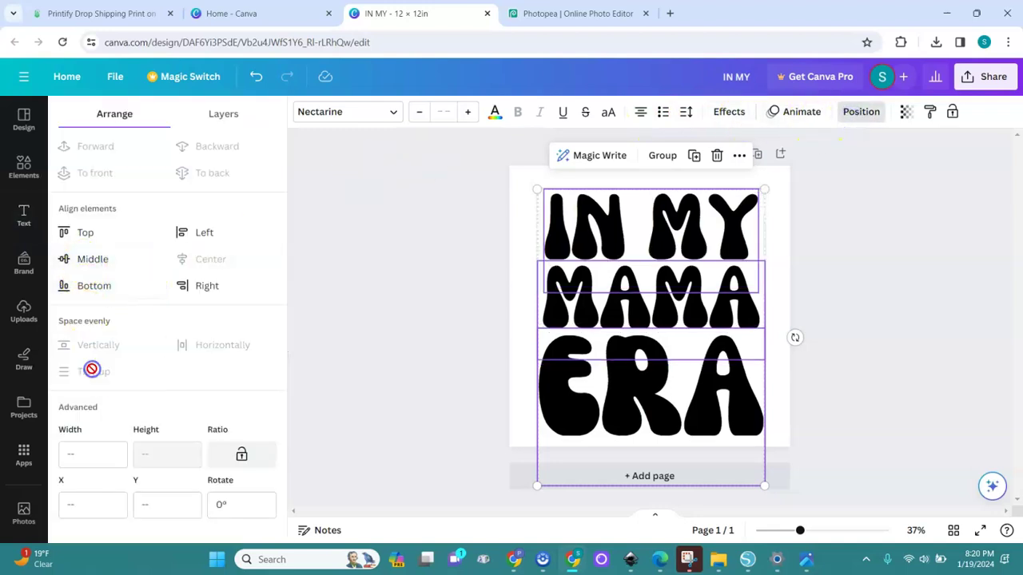
pyautogui.click(466, 391)
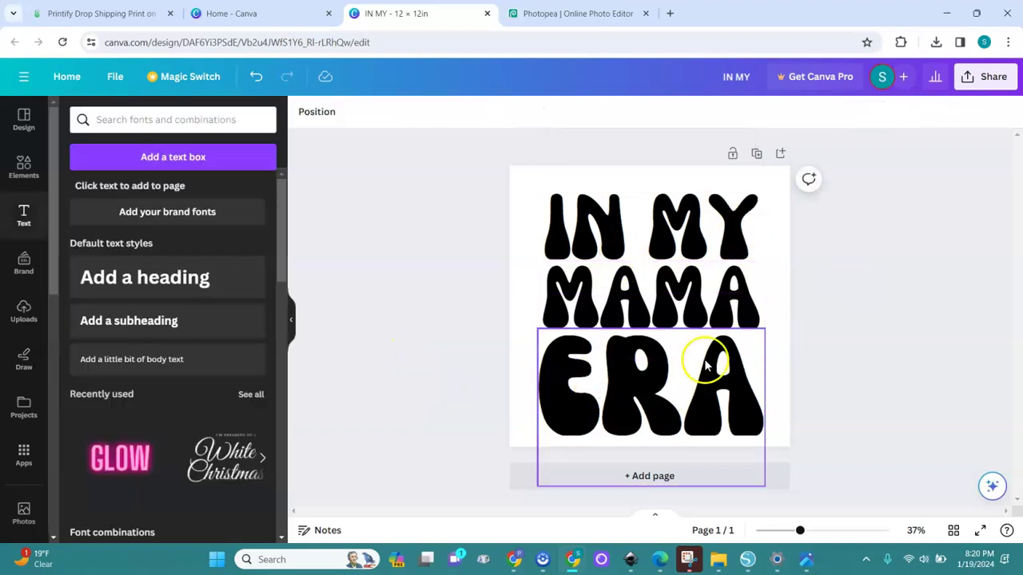
# Recolor the "IN MY" text to a muted pink, about #E6A4A4, starting from the solid red
pyautogui.click(592, 253)
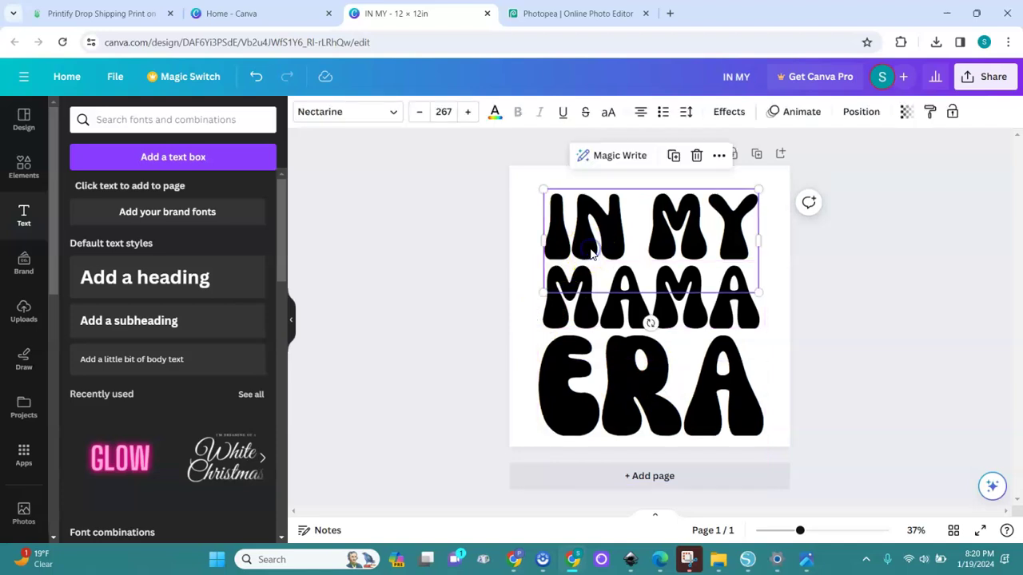
pyautogui.click(493, 115)
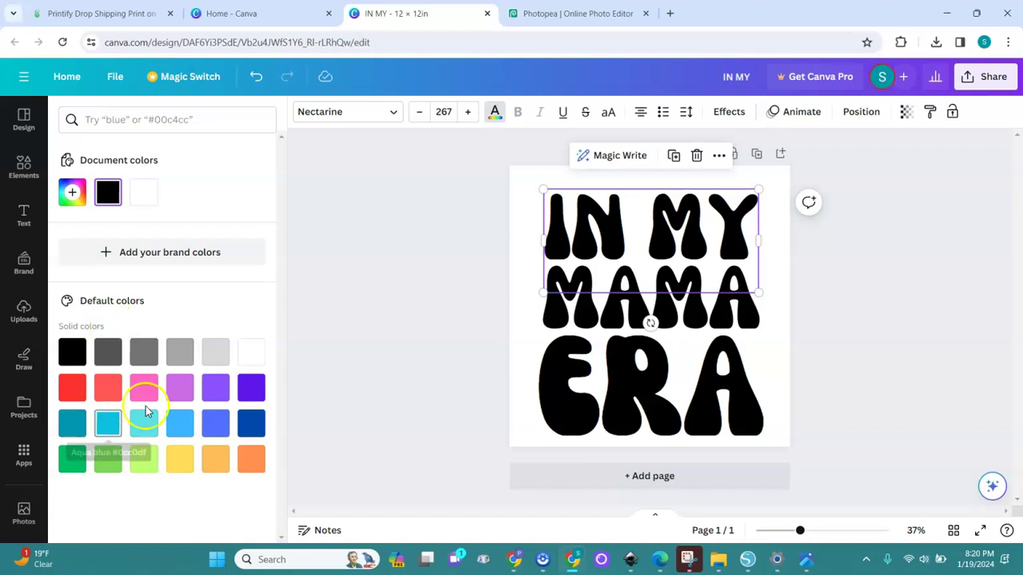
pyautogui.click(72, 387)
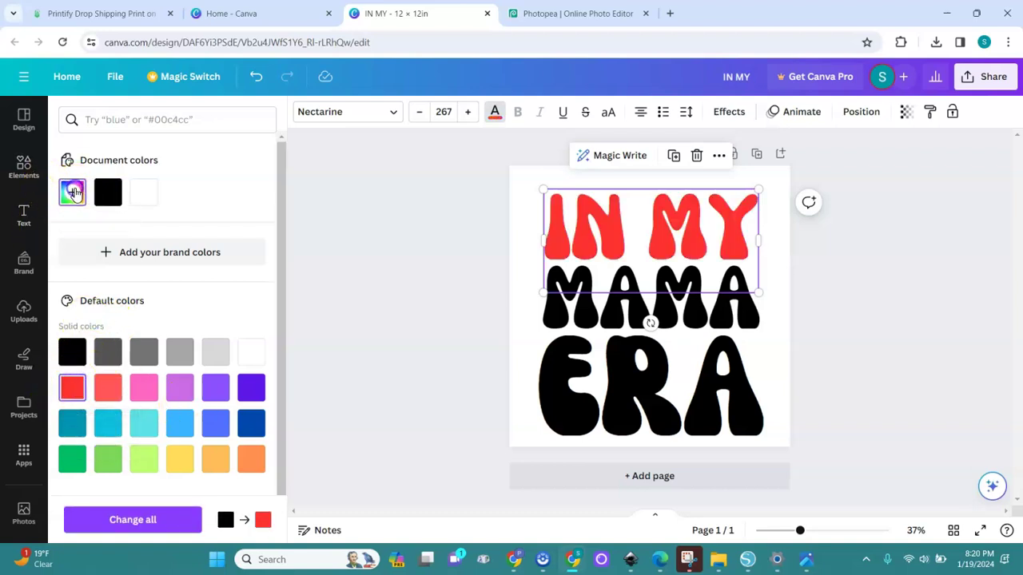
pyautogui.click(72, 192)
pyautogui.moveTo(216, 232); pyautogui.dragTo(121, 232)
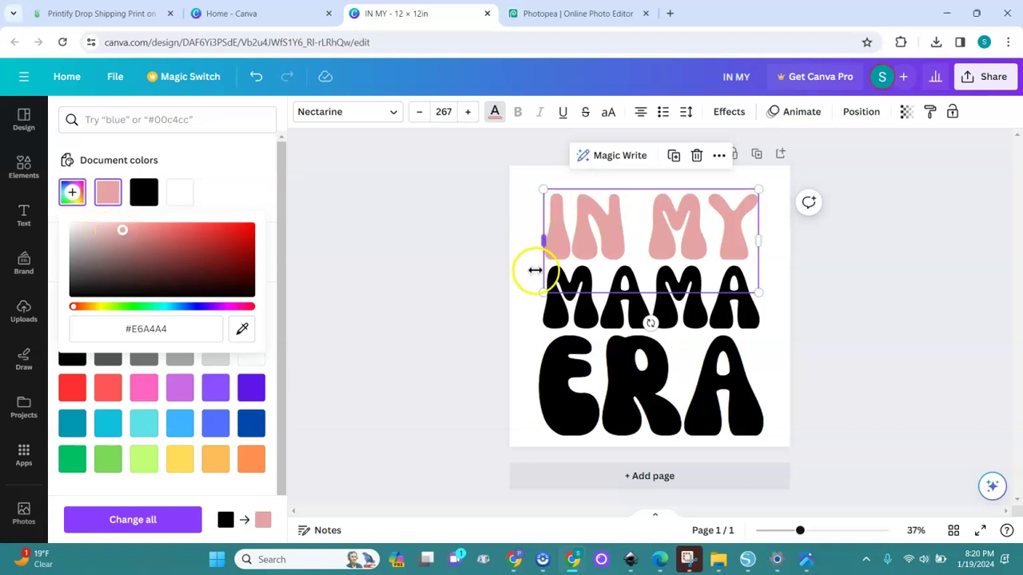
# Recolor the "MAMA" text to a muted green, about #6FA68C, starting from the solid green
pyautogui.click(548, 327)
pyautogui.click(550, 313)
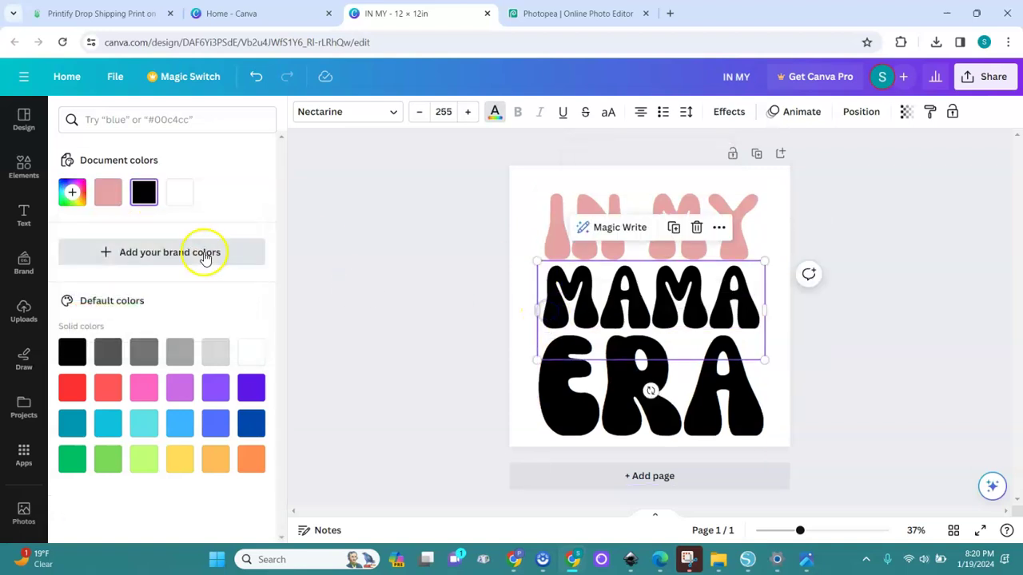
pyautogui.click(76, 460)
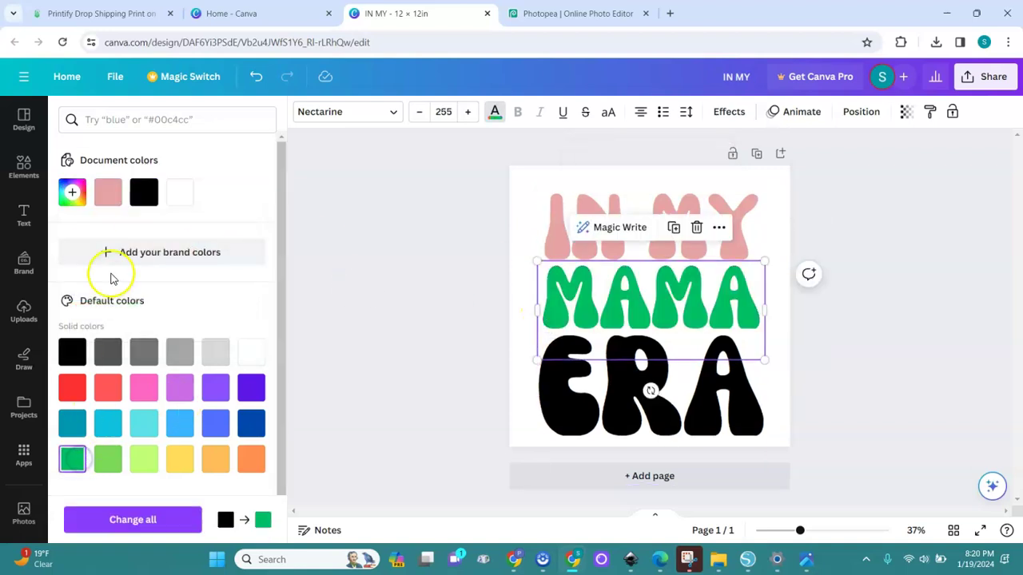
pyautogui.click(72, 192)
pyautogui.moveTo(250, 241); pyautogui.dragTo(131, 251)
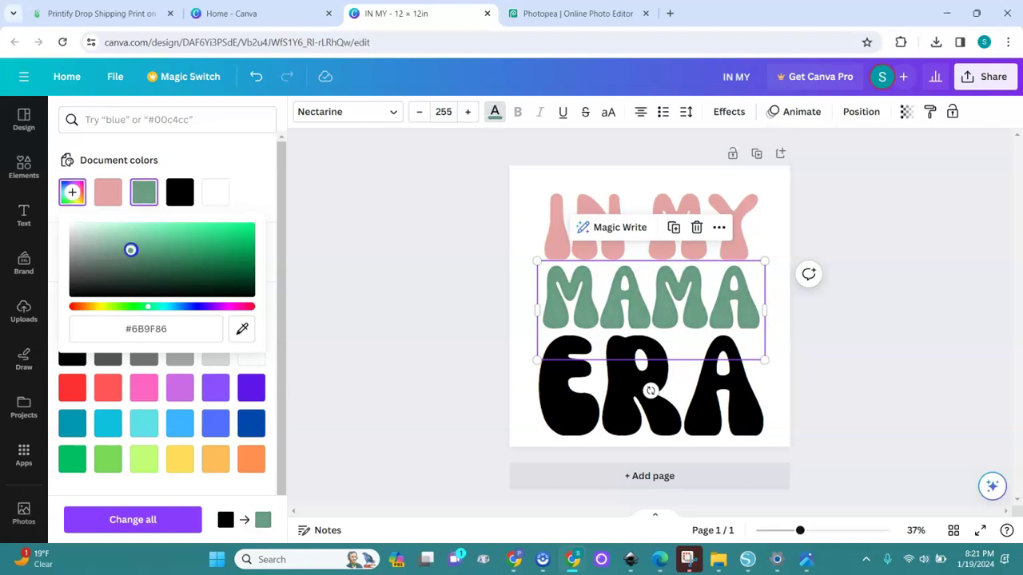
# Recolor the "ERA" text to a muted greyish blue, starting from the solid dark blue, and deselect it
pyautogui.click(563, 392)
pyautogui.click(252, 425)
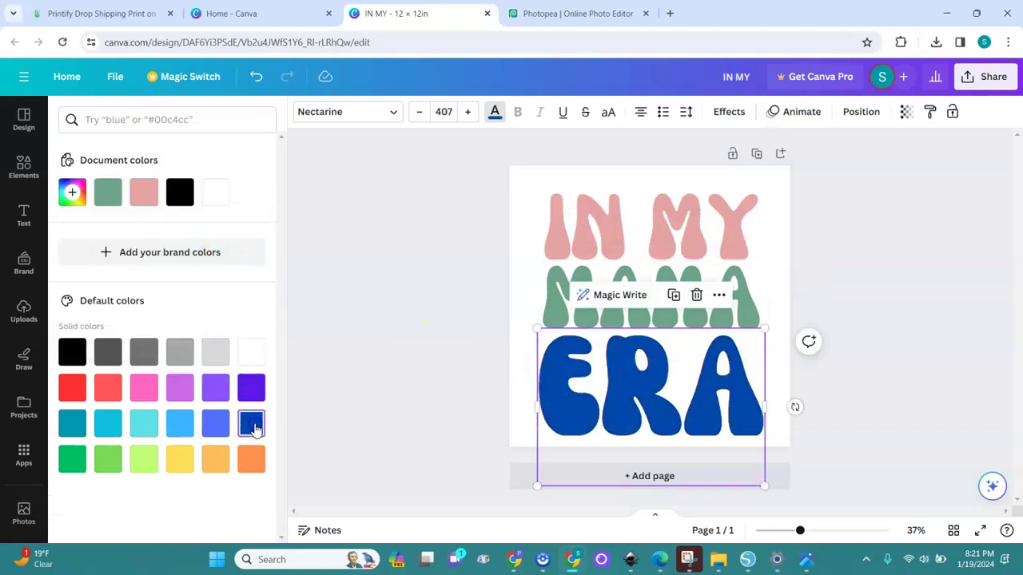
pyautogui.click(72, 191)
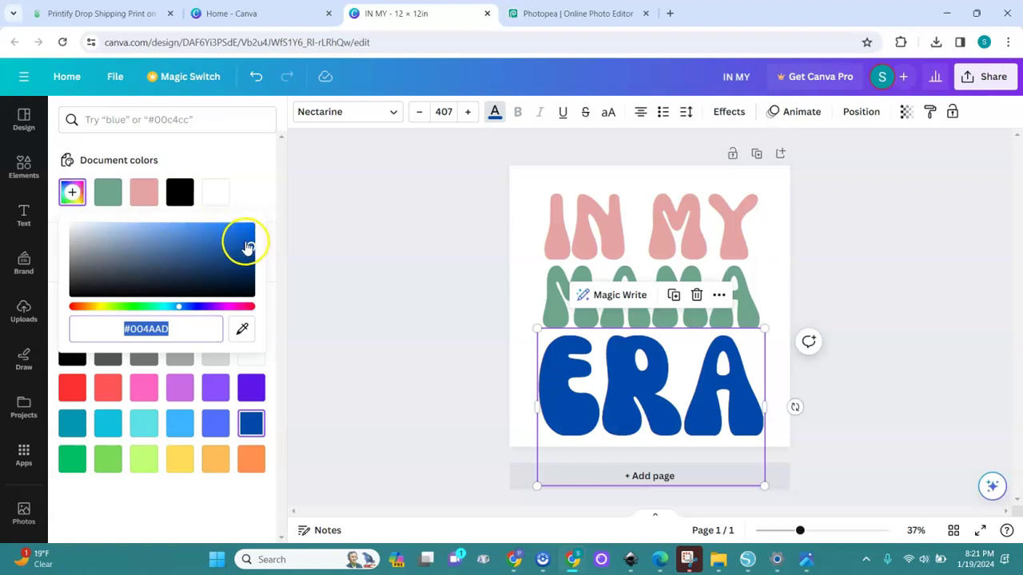
pyautogui.moveTo(250, 248); pyautogui.dragTo(141, 235)
pyautogui.moveTo(125, 247); pyautogui.dragTo(135, 249)
pyautogui.press('Escape')
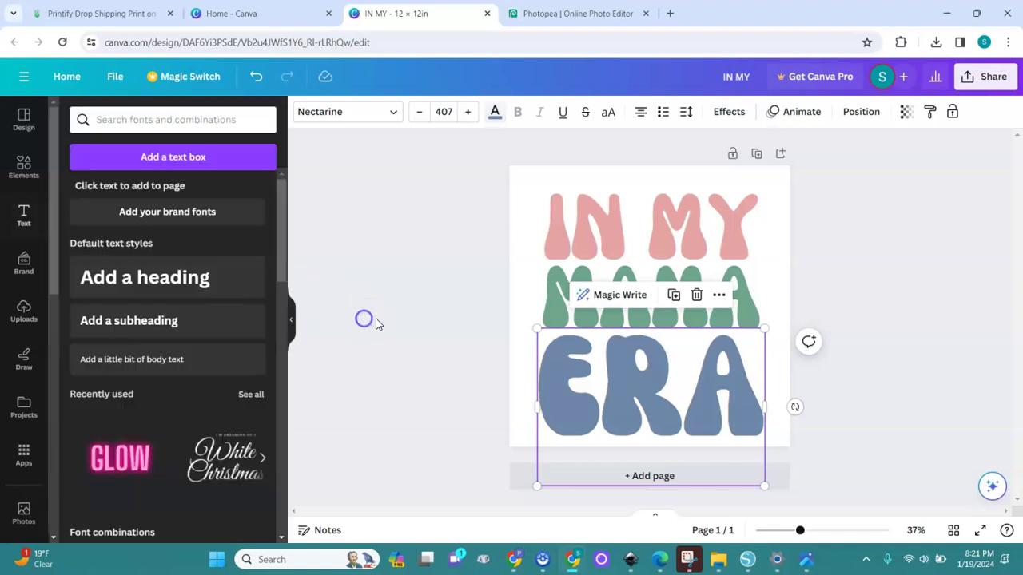
pyautogui.click(928, 289)
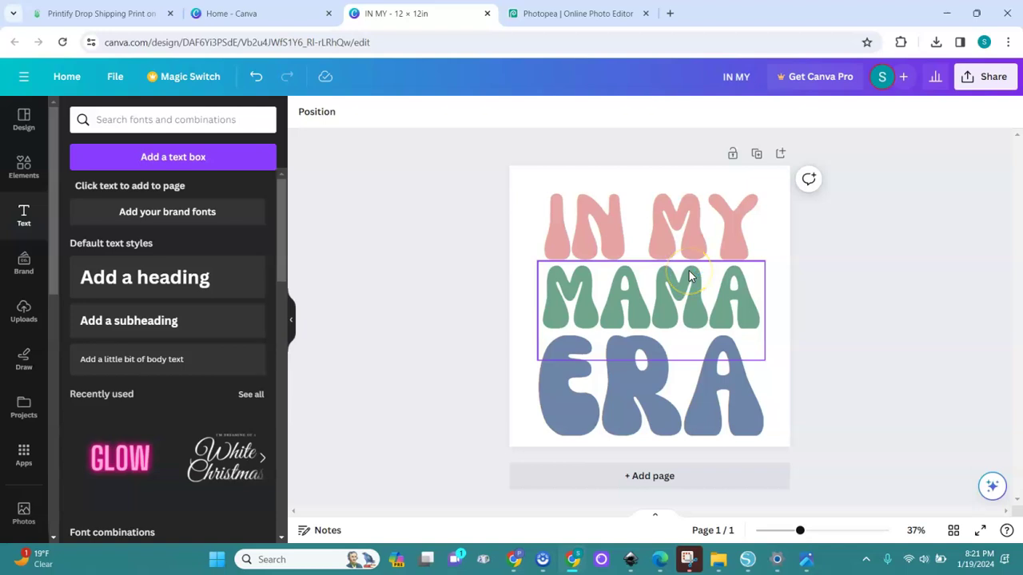
# Duplicate the page and replace "MAMA" with "SOFT" on the copy
pyautogui.click(760, 156)
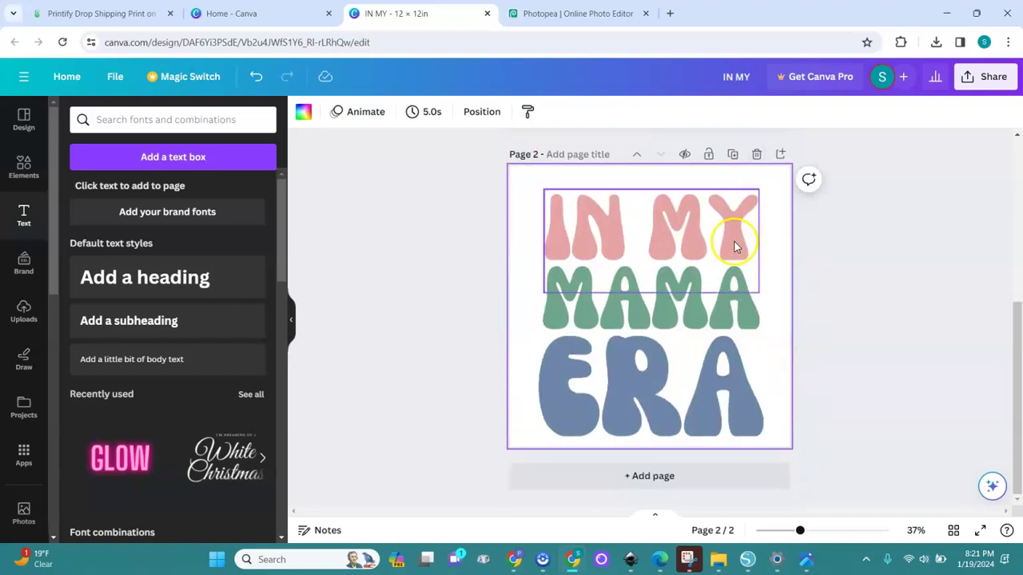
pyautogui.click(738, 296)
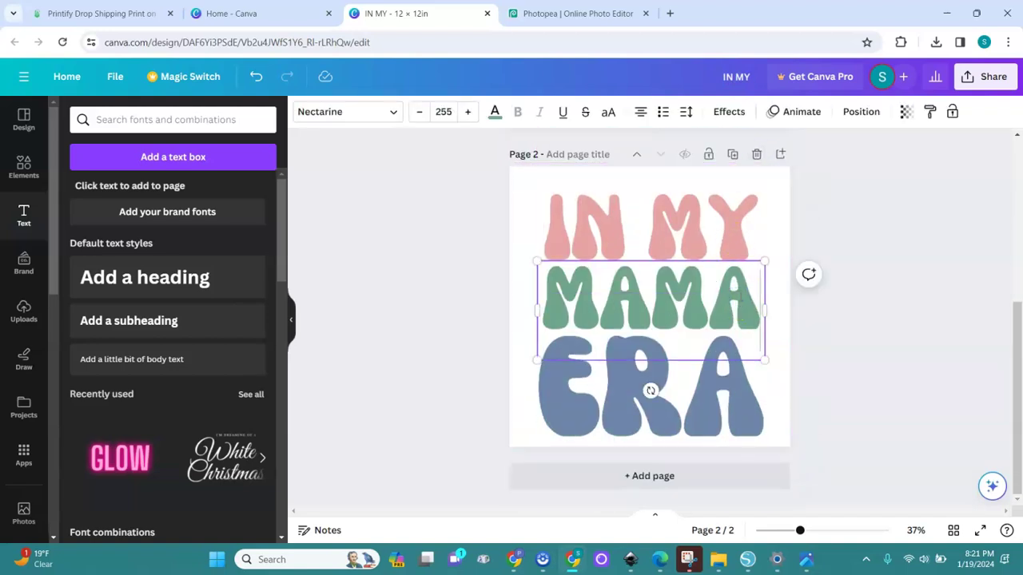
pyautogui.press('BackSpace')
pyautogui.press('BackSpace')
pyautogui.press('BackSpace')
pyautogui.press('BackSpace')
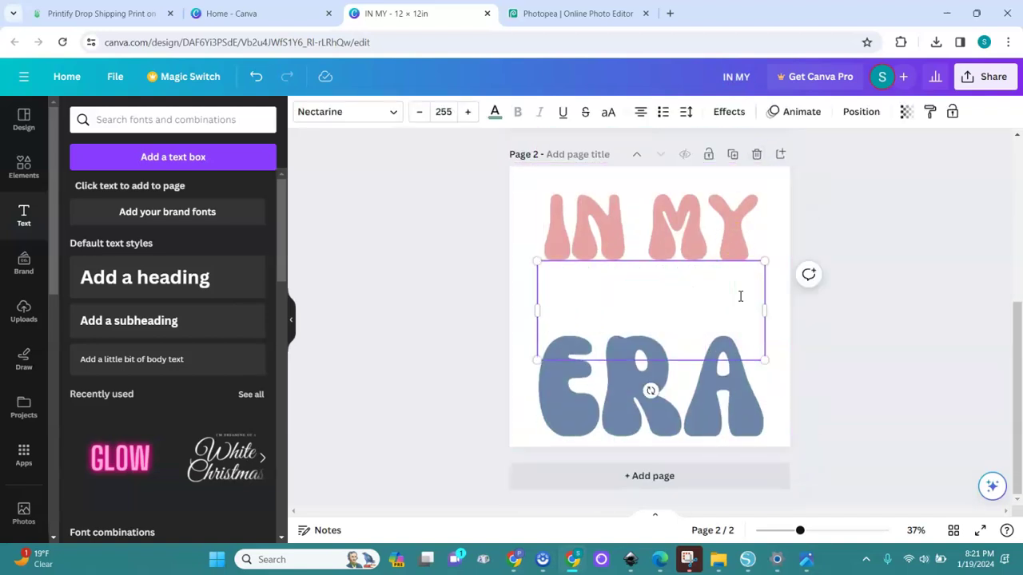
pyautogui.write('SOFT')
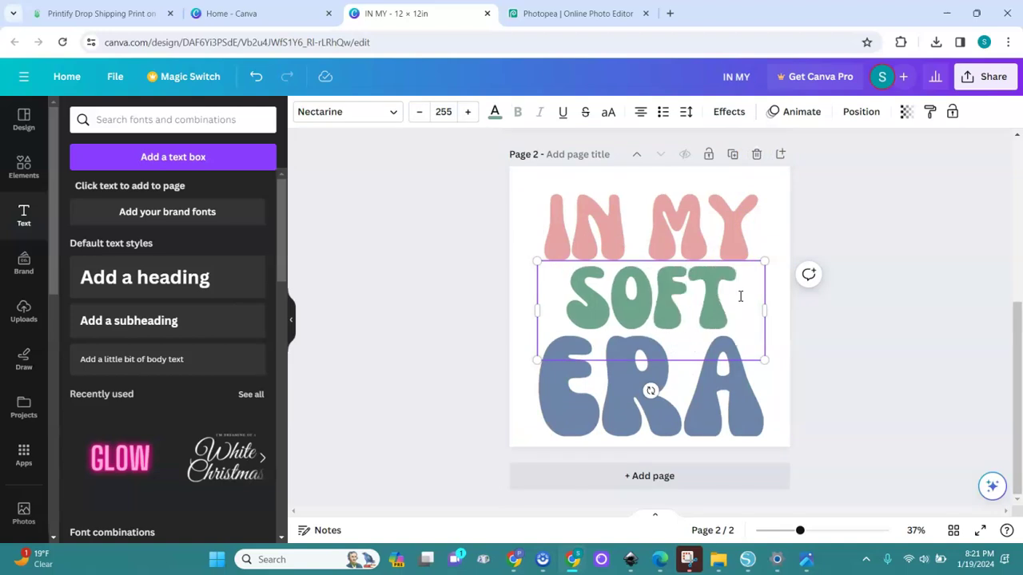
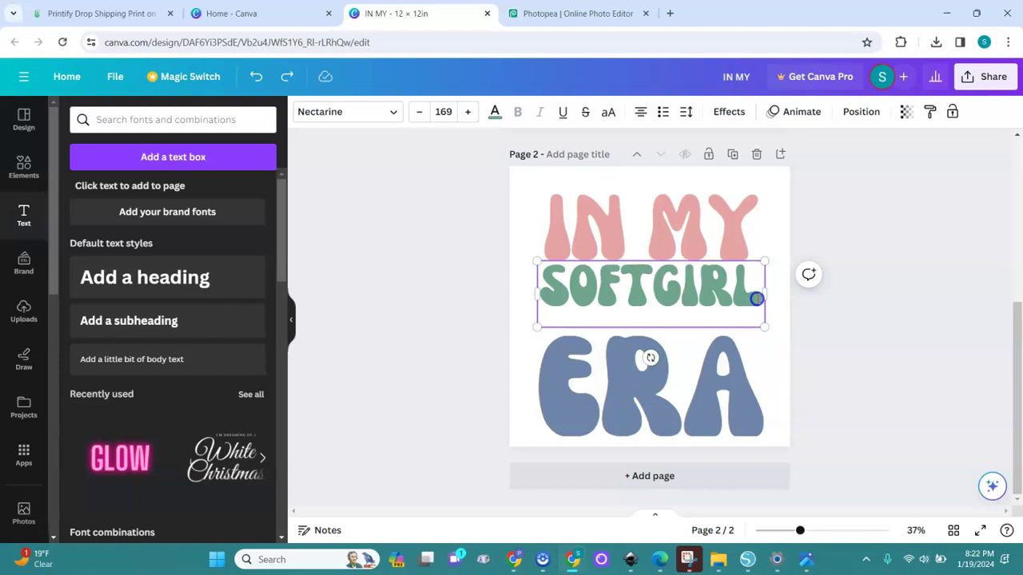
# Delete "GIRL" from the "SOFTGIRL" text on page 2 so that the line reads "SOFT"
pyautogui.press('BackSpace')
pyautogui.press('BackSpace')
pyautogui.press('BackSpace')
pyautogui.press('BackSpace')
# Narrow the "SOFT" text box to its letters, enlarge it to a font size of about 323 and place it directly above "ERA"
pyautogui.click(764, 295)
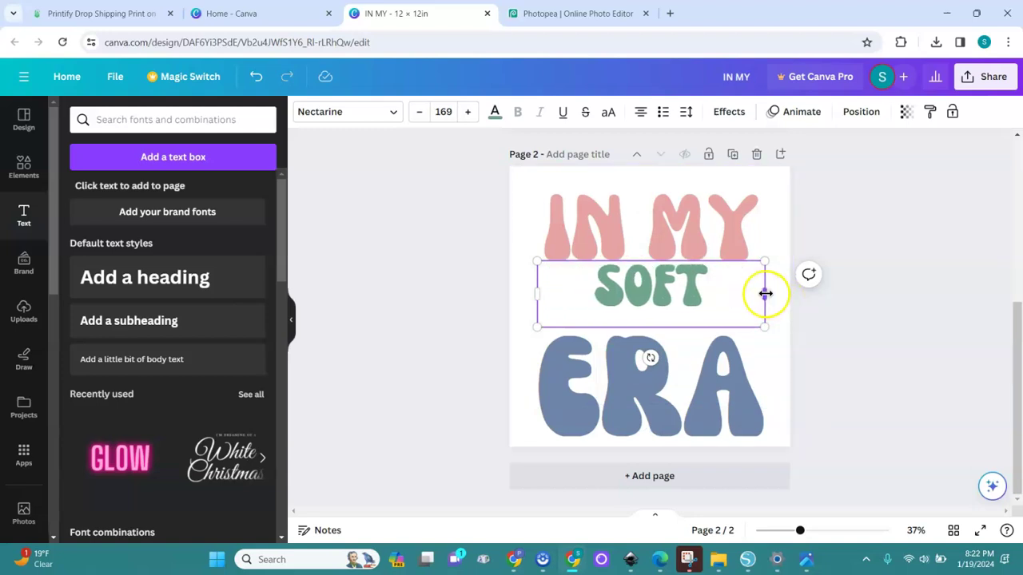
pyautogui.moveTo(755, 295); pyautogui.dragTo(651, 293)
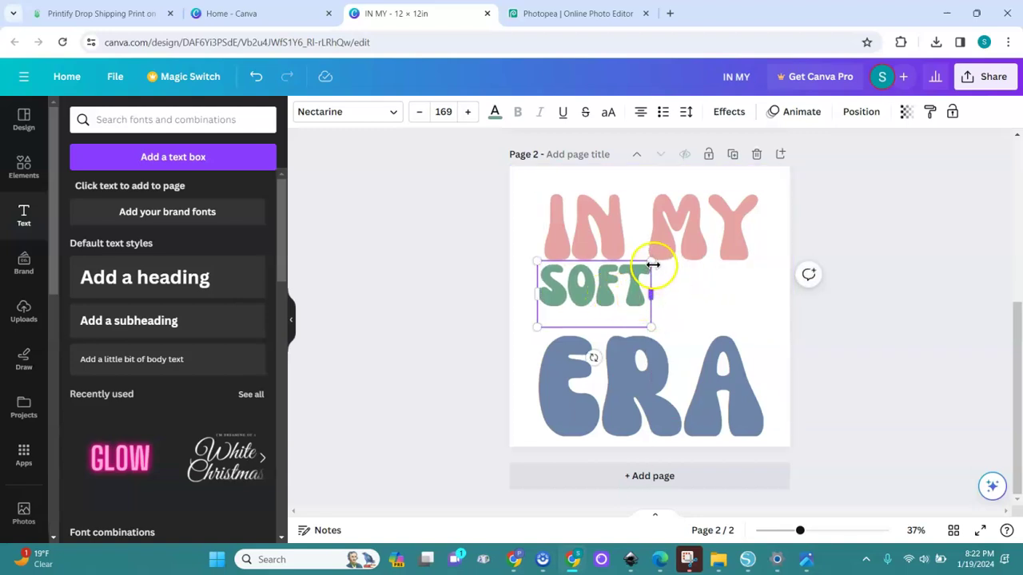
pyautogui.moveTo(653, 262); pyautogui.dragTo(783, 252)
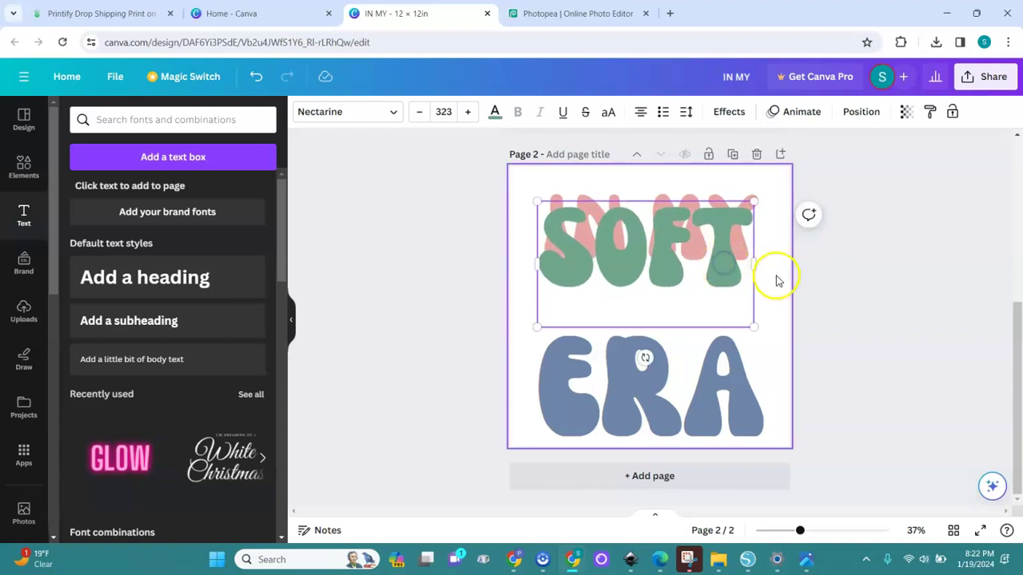
pyautogui.moveTo(722, 274); pyautogui.dragTo(726, 320)
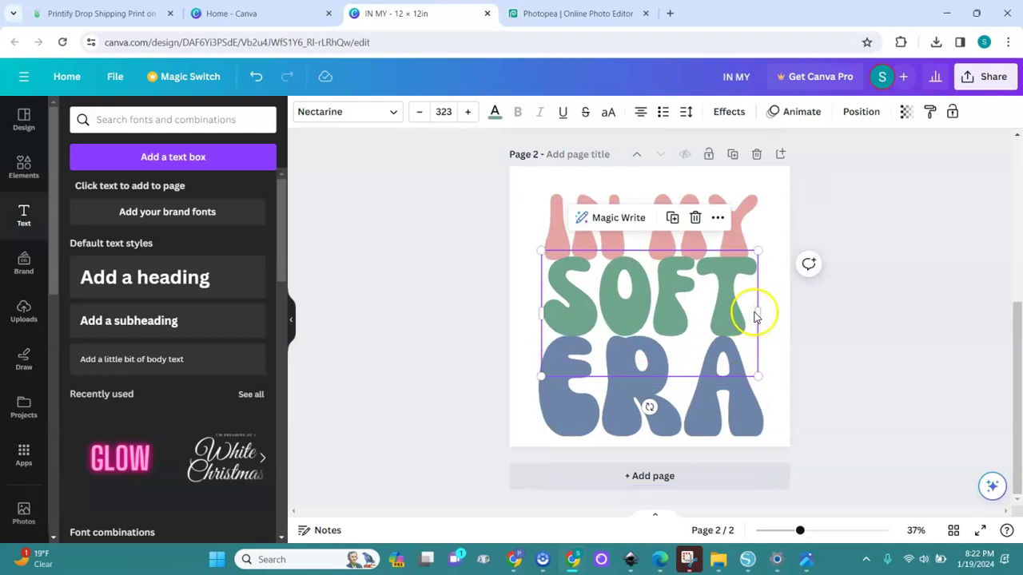
# Duplicate the "SOFT" text, place the copy over "IN MY" and change its wording to "GIRL"
pyautogui.moveTo(741, 310); pyautogui.dragTo(727, 249)
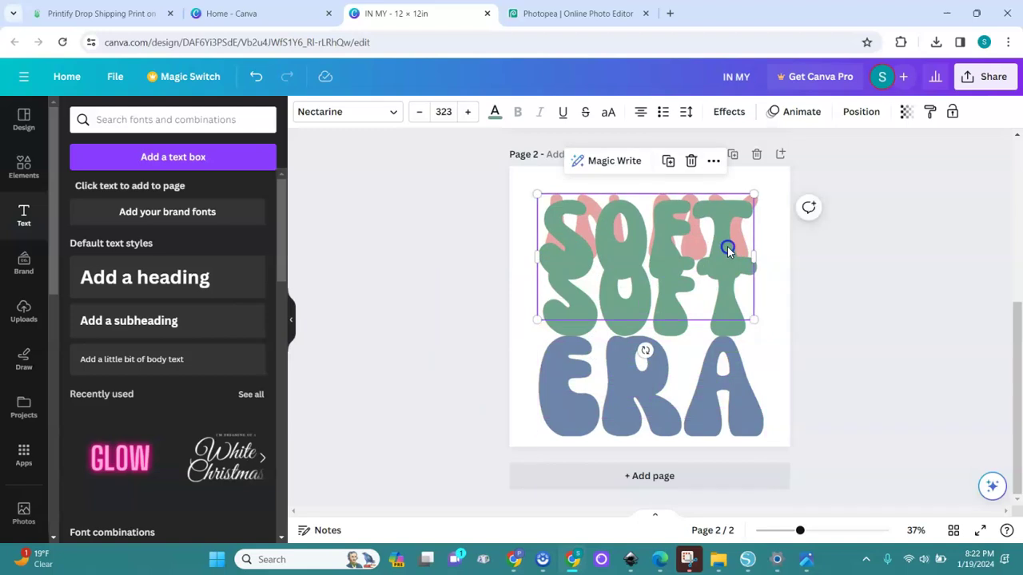
pyautogui.doubleClick(727, 249)
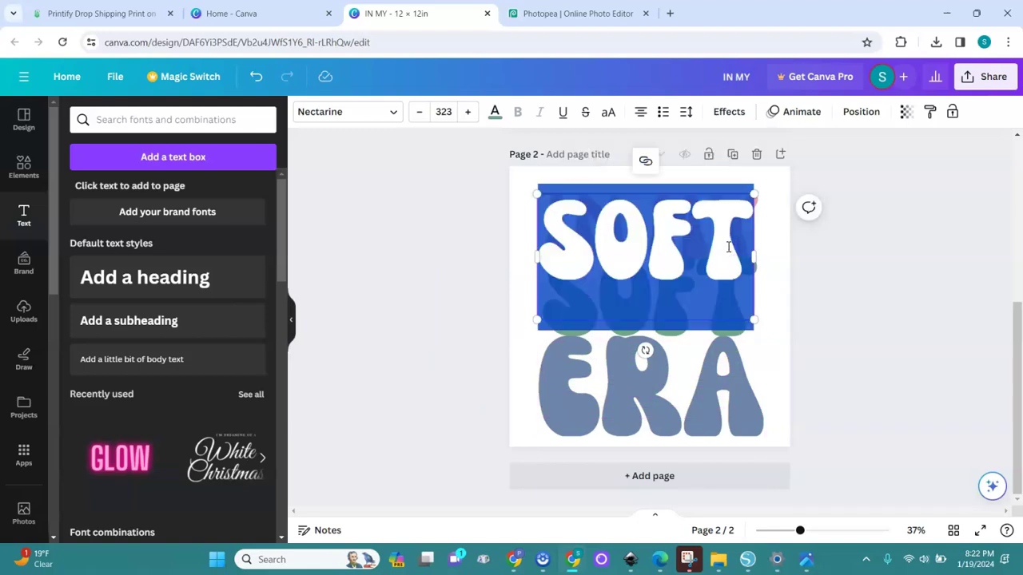
pyautogui.write('GIRLY')
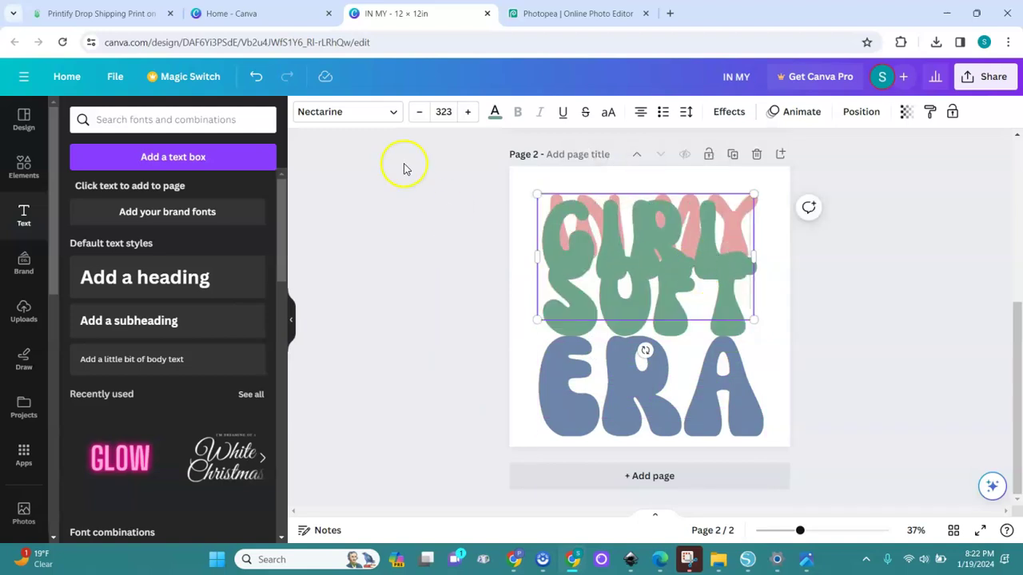
# Try to recolor the "GIRL" text to a muted pink, about #D88EBC, without selecting its letters
pyautogui.click(494, 114)
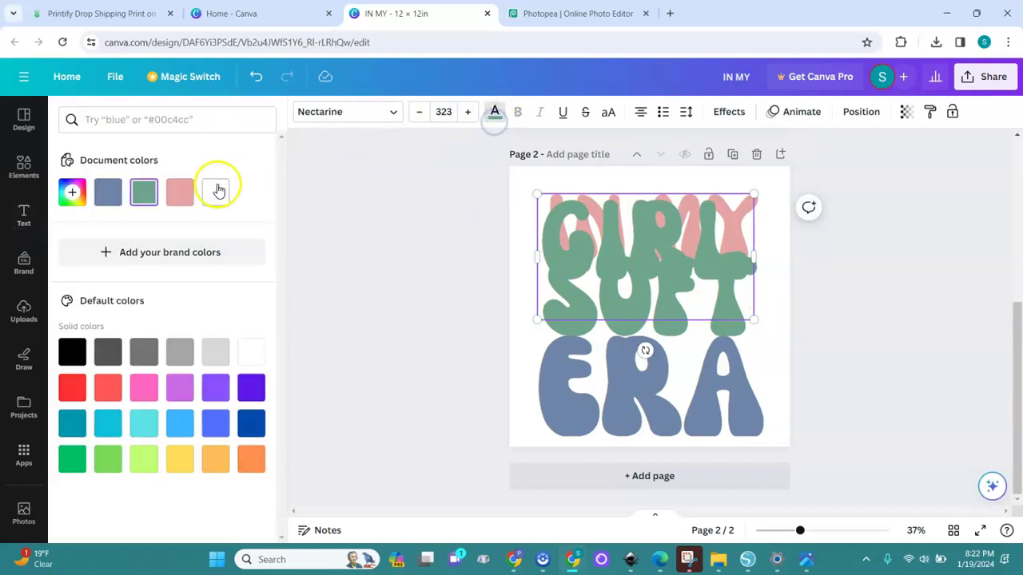
pyautogui.click(72, 192)
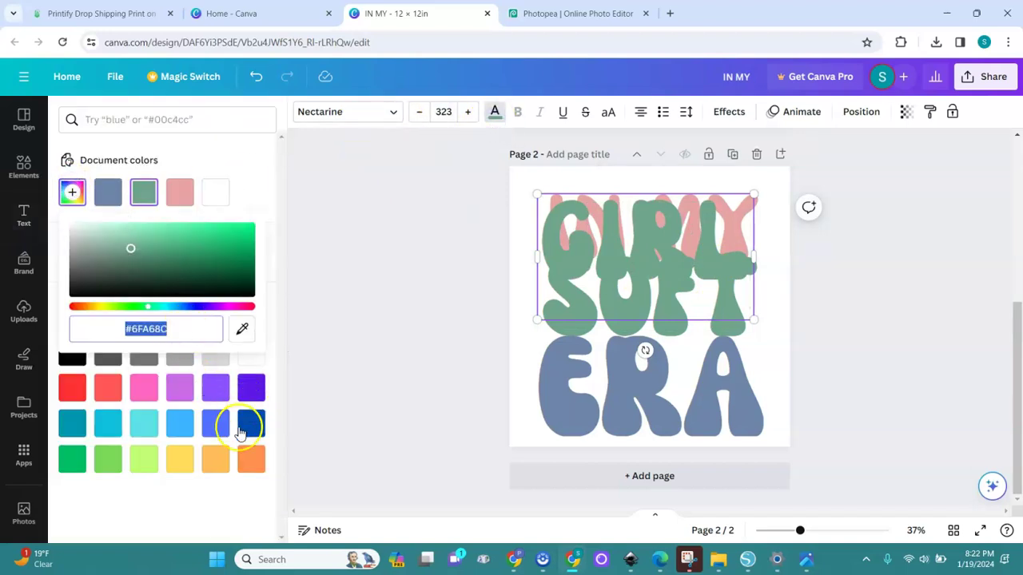
pyautogui.click(144, 389)
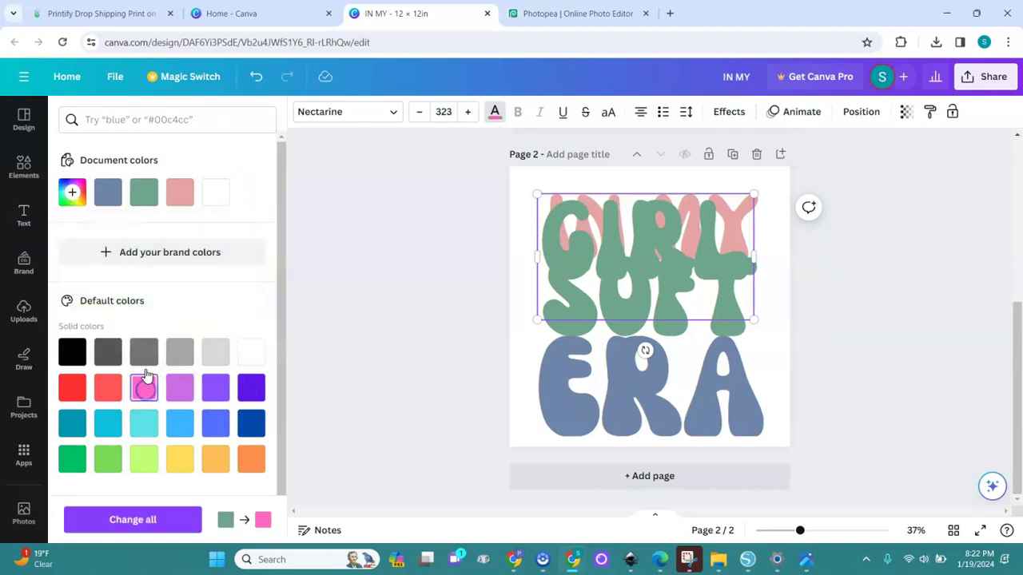
pyautogui.click(72, 192)
pyautogui.moveTo(206, 240); pyautogui.dragTo(122, 236)
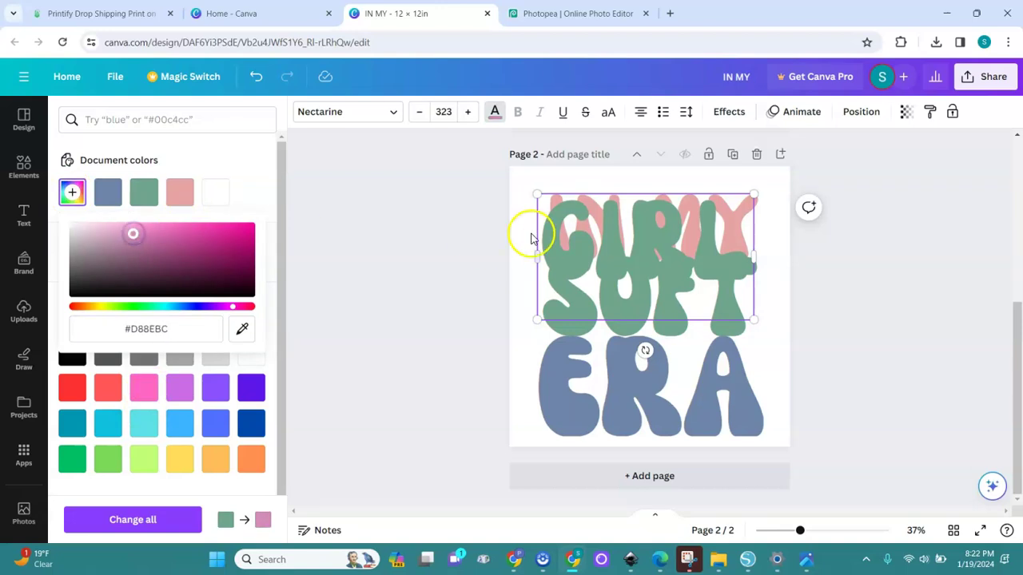
pyautogui.click(567, 264)
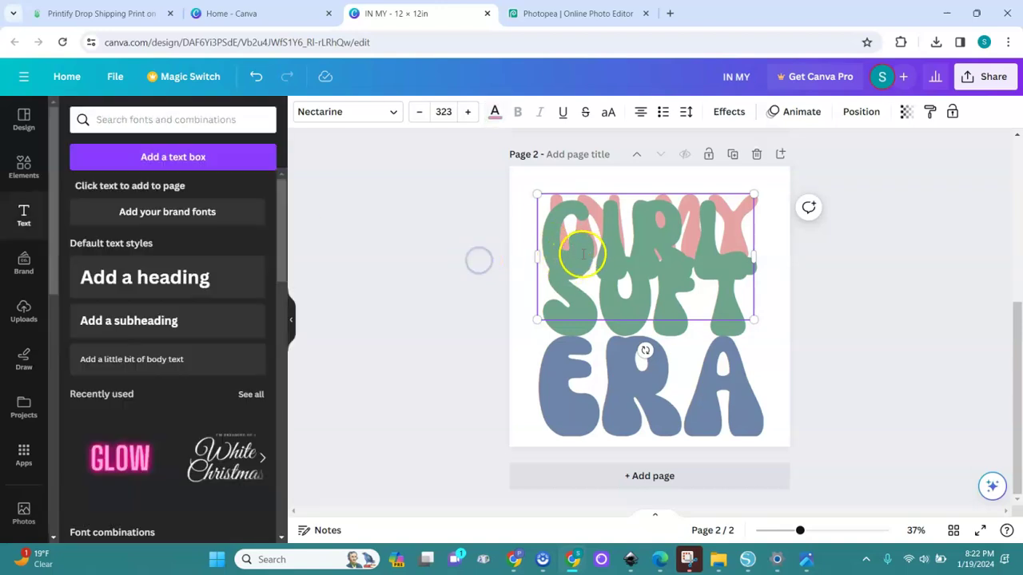
pyautogui.click(520, 183)
# Shift the "GIRL" text slightly to the right, select all its letters and recolor them to a muted pink, about #E18EC1
pyautogui.moveTo(570, 255)
pyautogui.mouseDown()
pyautogui.moveTo(644, 333)
pyautogui.moveTo(590, 254)
pyautogui.mouseUp()
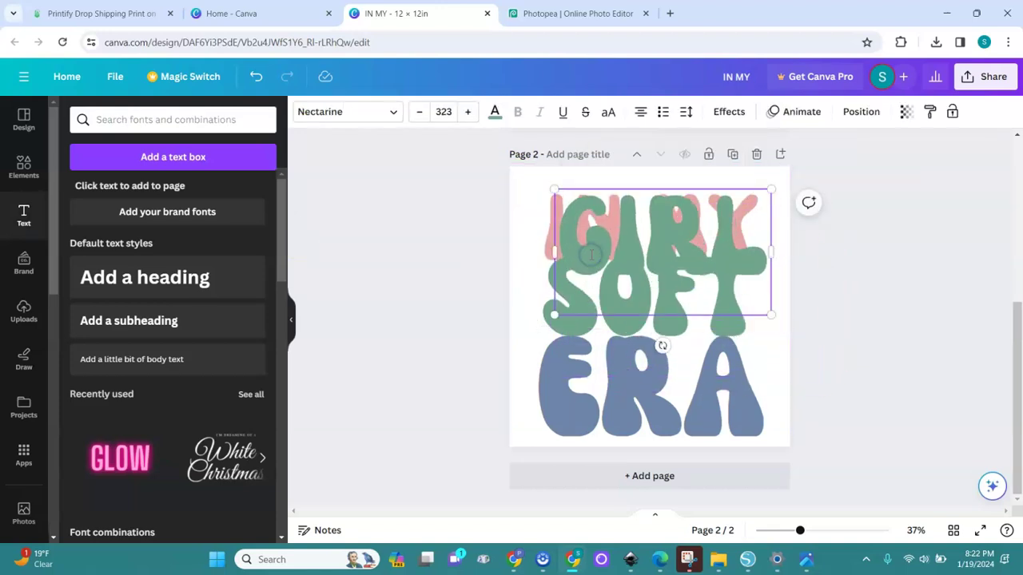
pyautogui.click(493, 113)
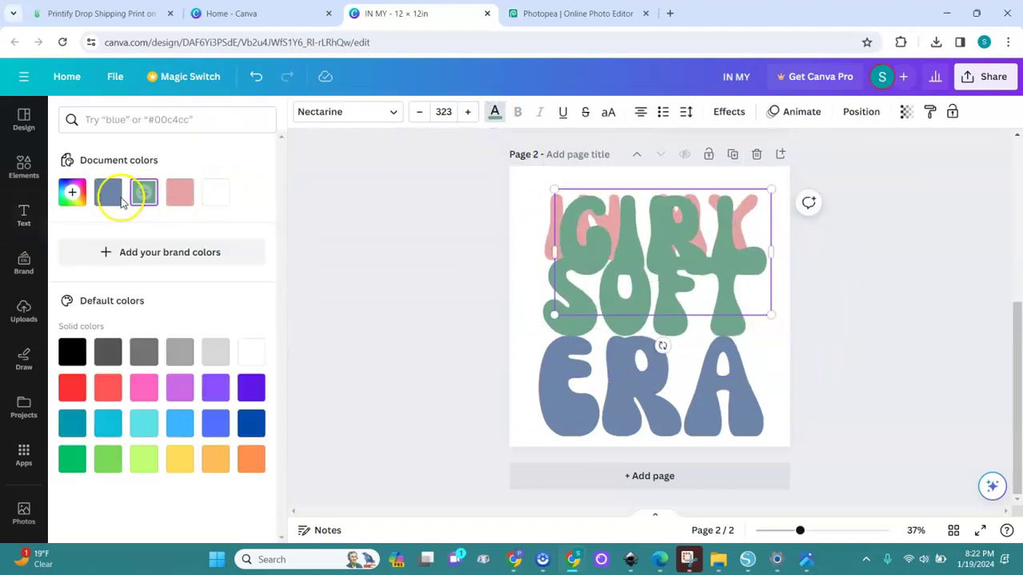
pyautogui.click(147, 392)
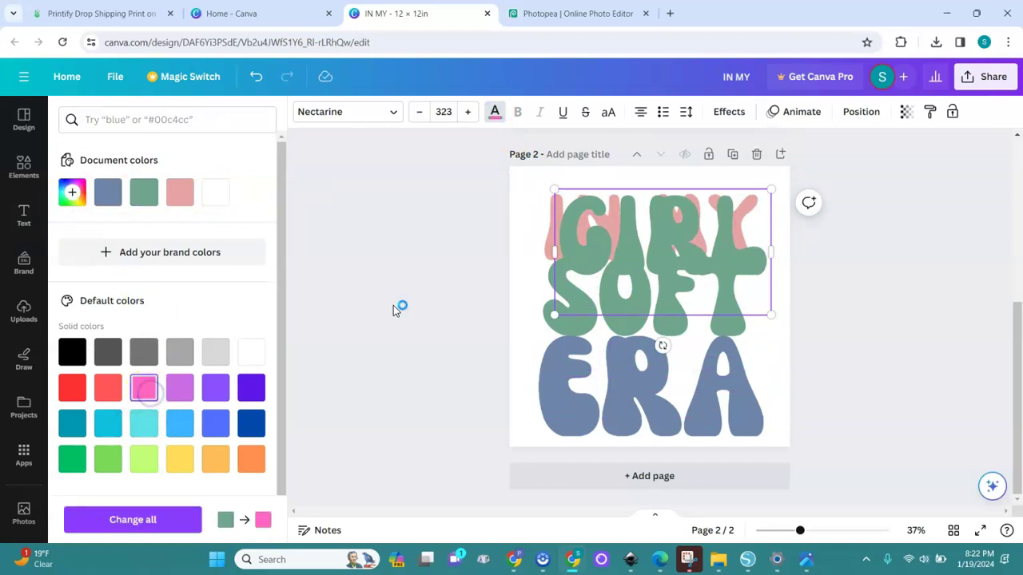
pyautogui.doubleClick(590, 244)
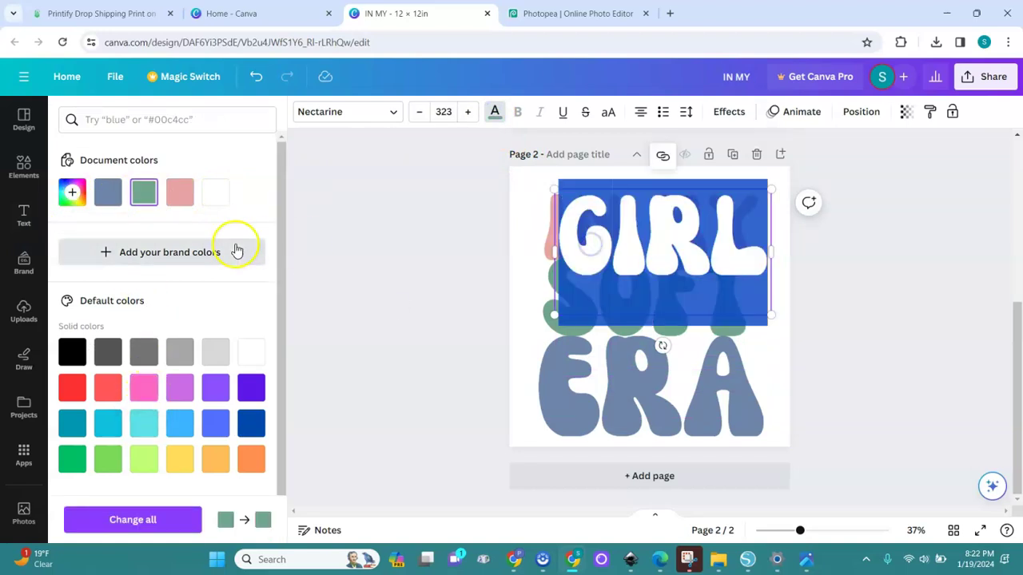
pyautogui.click(146, 391)
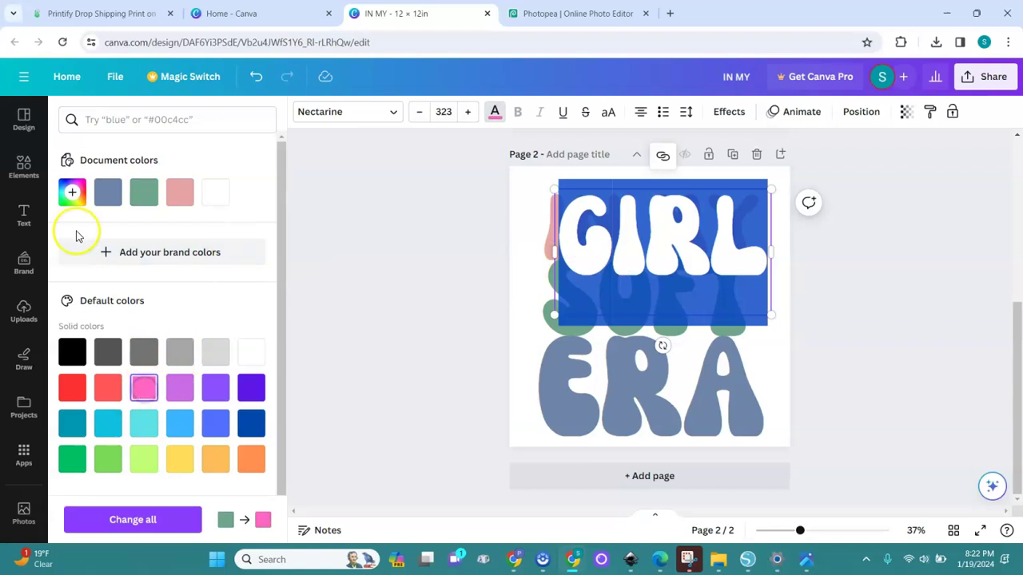
pyautogui.click(72, 193)
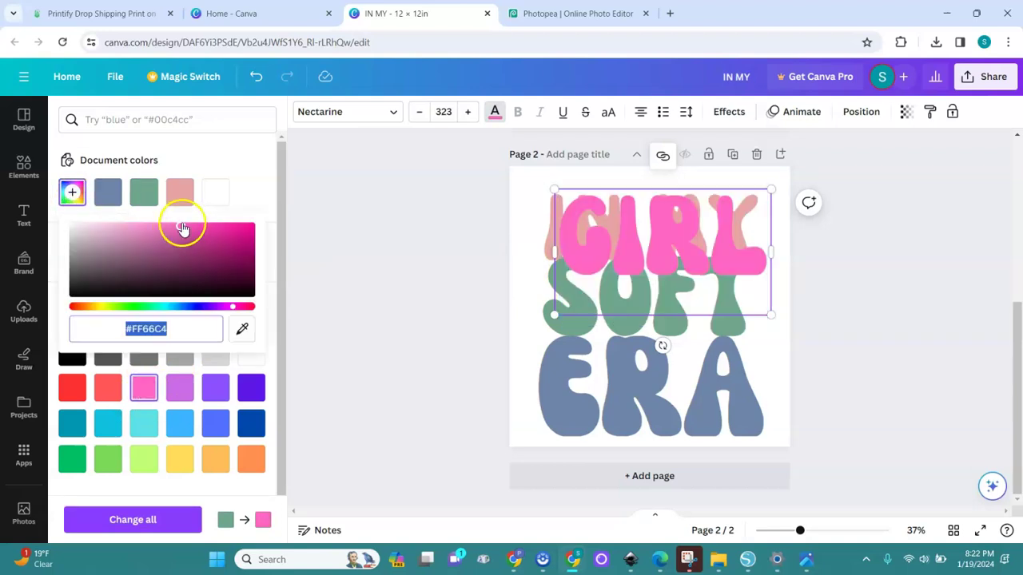
pyautogui.moveTo(182, 229); pyautogui.dragTo(128, 231)
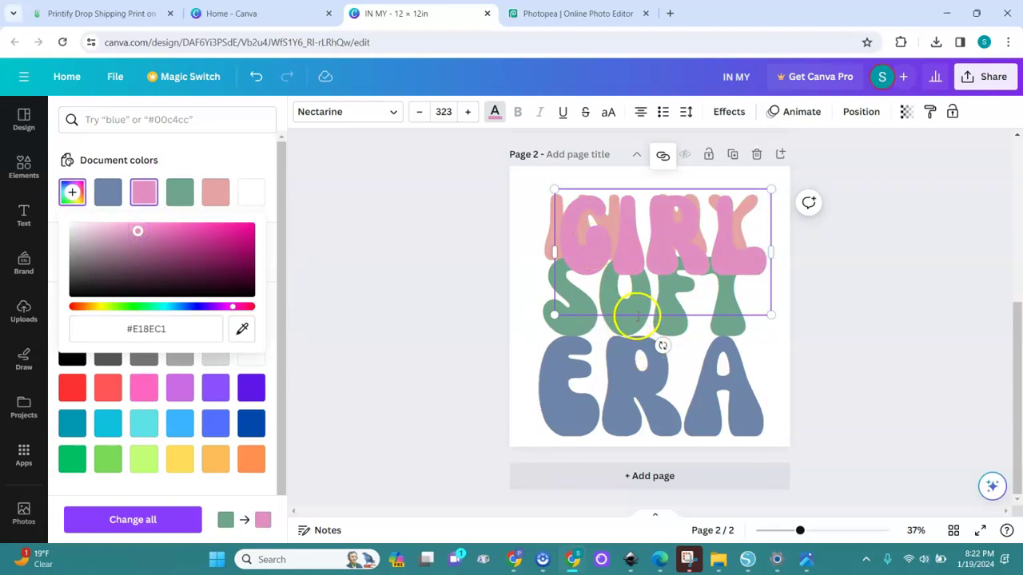
# Move "ERA" down past the page's lower edge and place "GIRL" directly below "SOFT"
pyautogui.click(654, 365)
pyautogui.moveTo(653, 366); pyautogui.dragTo(656, 442)
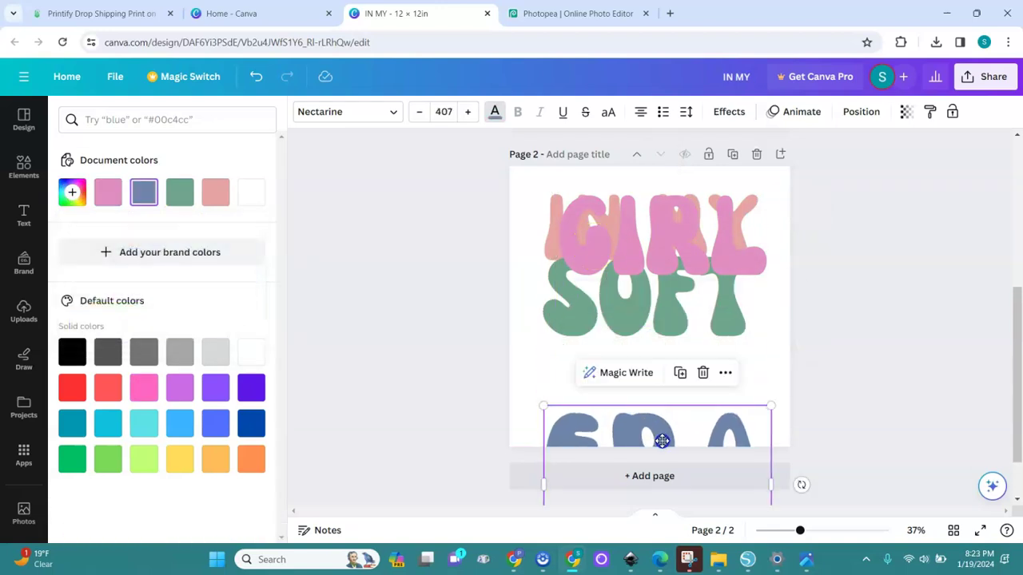
pyautogui.moveTo(664, 251); pyautogui.dragTo(653, 387)
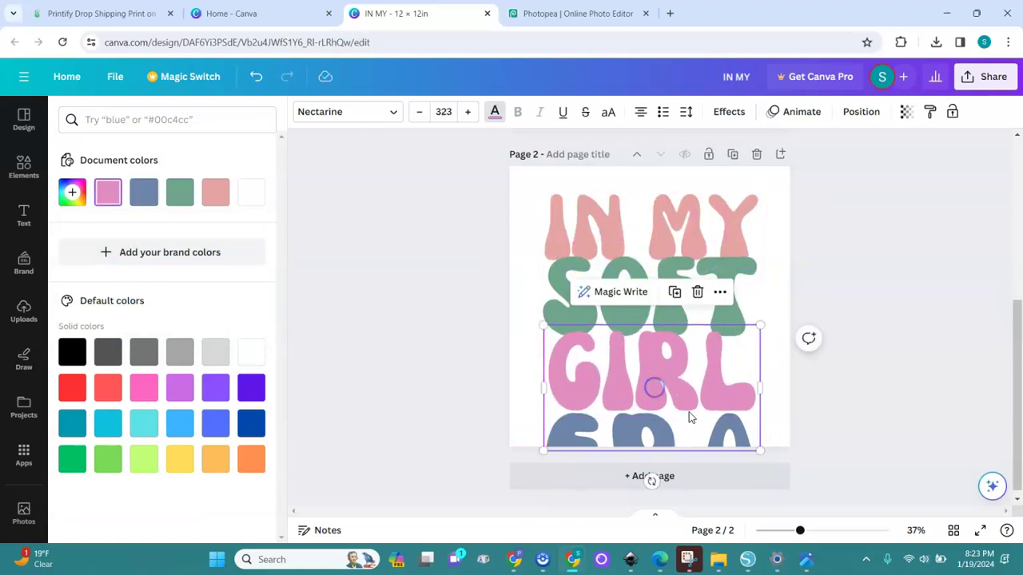
pyautogui.moveTo(721, 433); pyautogui.dragTo(722, 434)
# Nudge "IN MY" slightly up and to the right, and shift "GIRL" slightly down and to the right
pyautogui.click(667, 230)
pyautogui.moveTo(667, 230); pyautogui.dragTo(672, 225)
pyautogui.moveTo(721, 434); pyautogui.dragTo(723, 436)
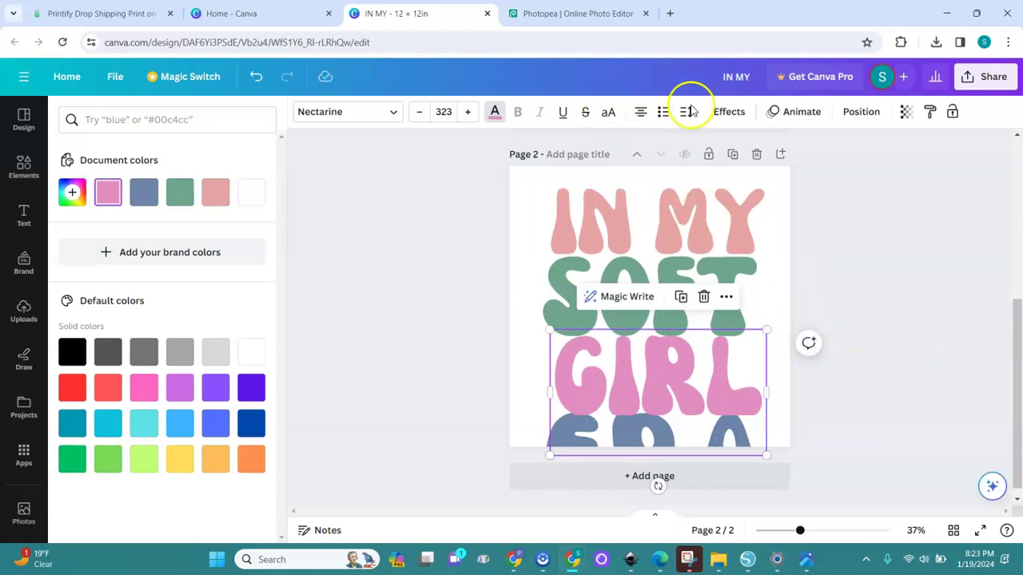
# Select the "ERA" text from the layer list and nudge it slightly down and to the right
pyautogui.click(847, 112)
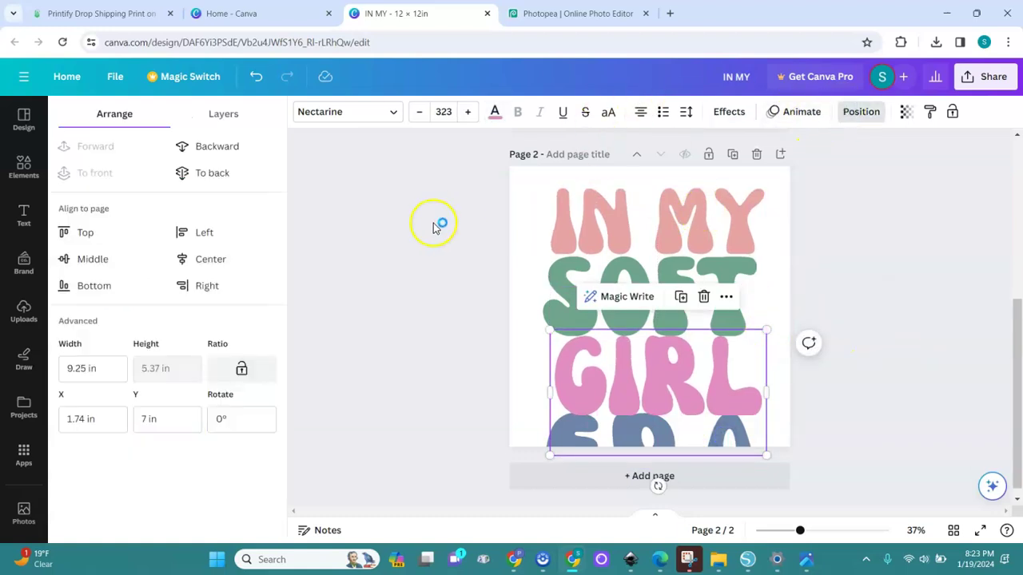
pyautogui.click(224, 114)
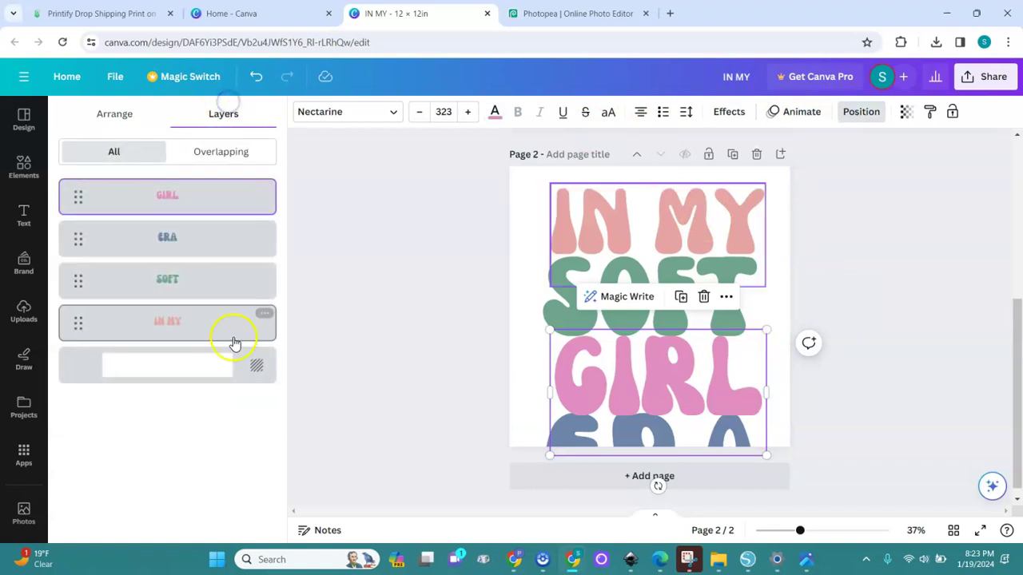
pyautogui.click(165, 246)
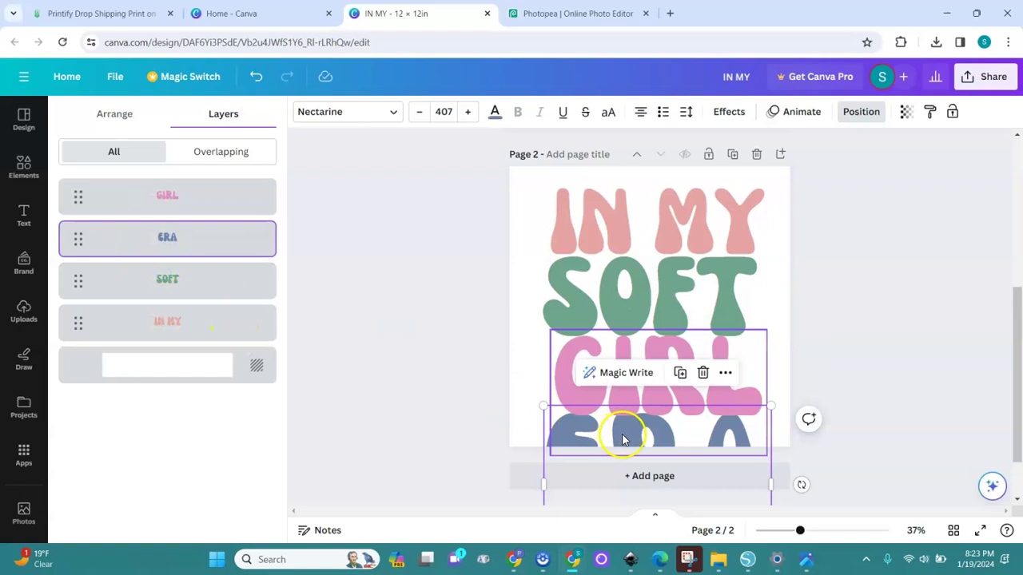
pyautogui.moveTo(622, 438); pyautogui.dragTo(631, 444)
# Scale all four text lines down together, bringing "ERA" to a font size of about 330, and move them to the page's upper edge
pyautogui.moveTo(455, 140); pyautogui.dragTo(887, 564)
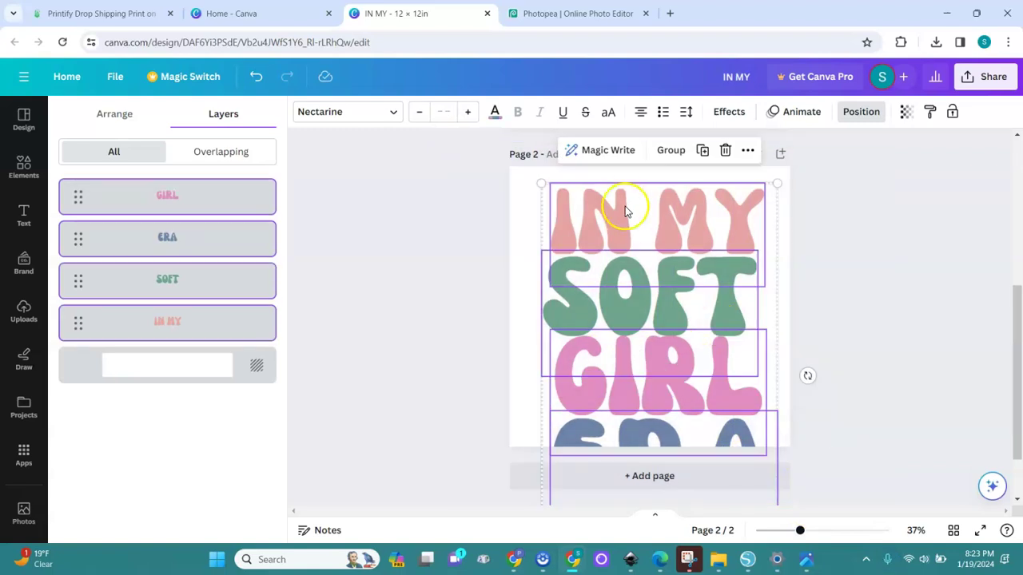
pyautogui.moveTo(540, 181); pyautogui.dragTo(585, 253)
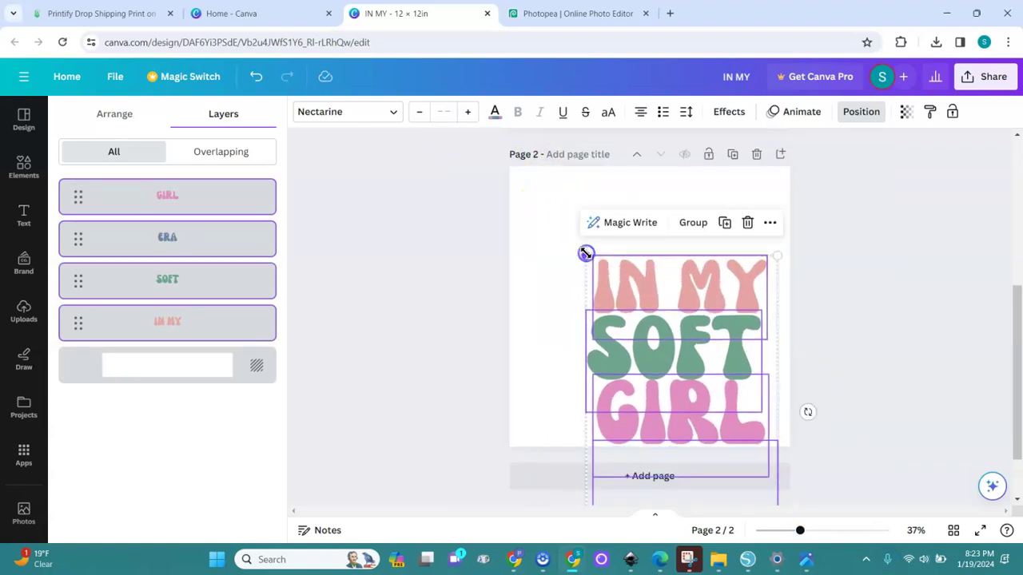
pyautogui.moveTo(663, 354); pyautogui.dragTo(612, 267)
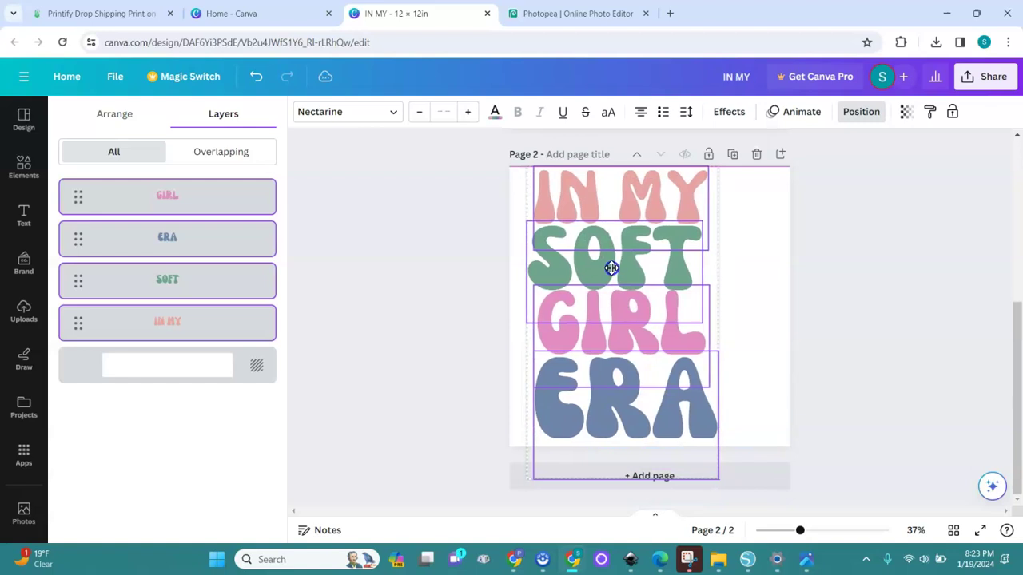
# Select all four text lines, tidy up their alignment and spacing, and center the block horizontally on the page
pyautogui.click(708, 400)
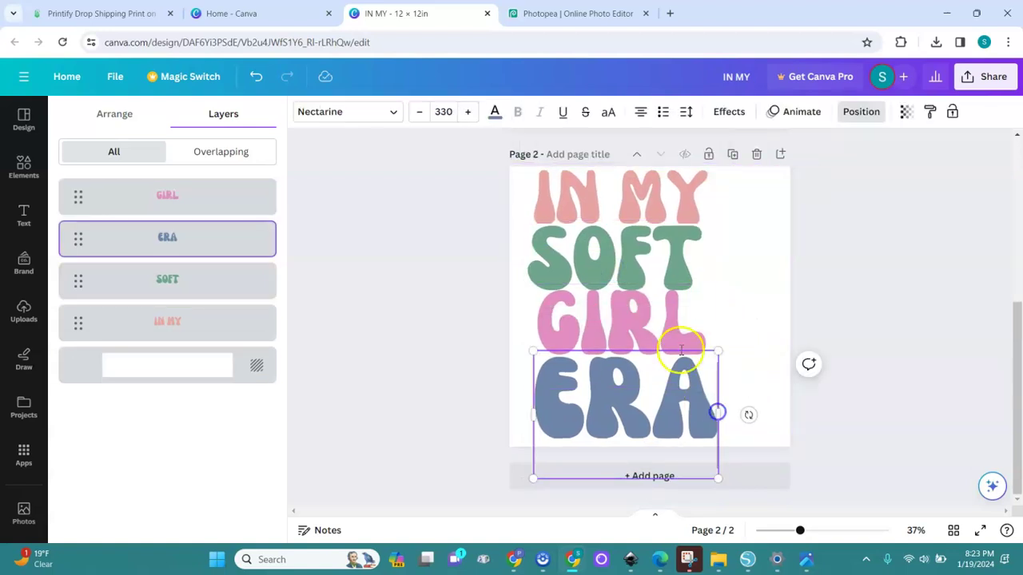
pyautogui.moveTo(496, 160); pyautogui.dragTo(814, 470)
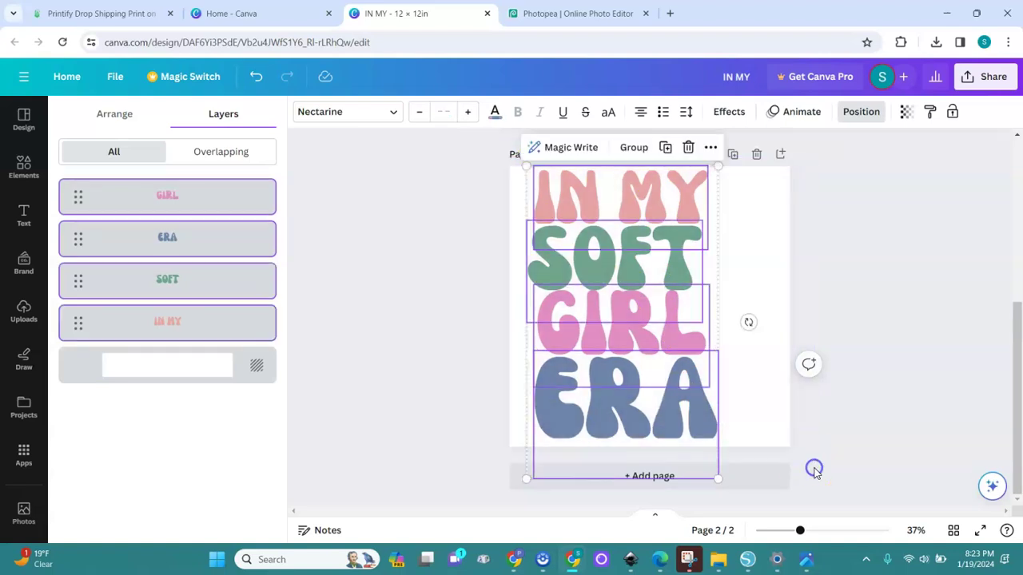
pyautogui.click(116, 114)
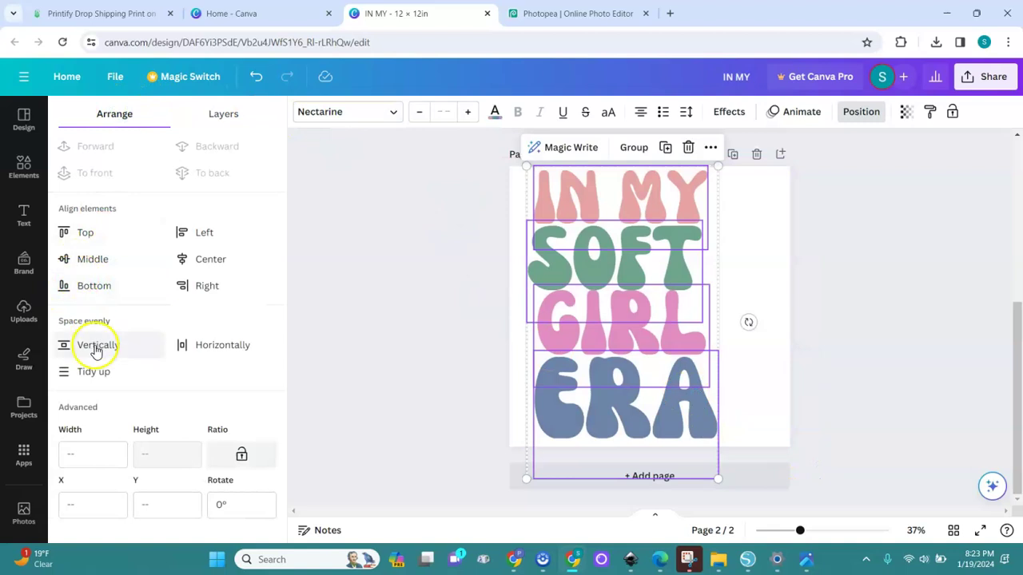
pyautogui.click(92, 371)
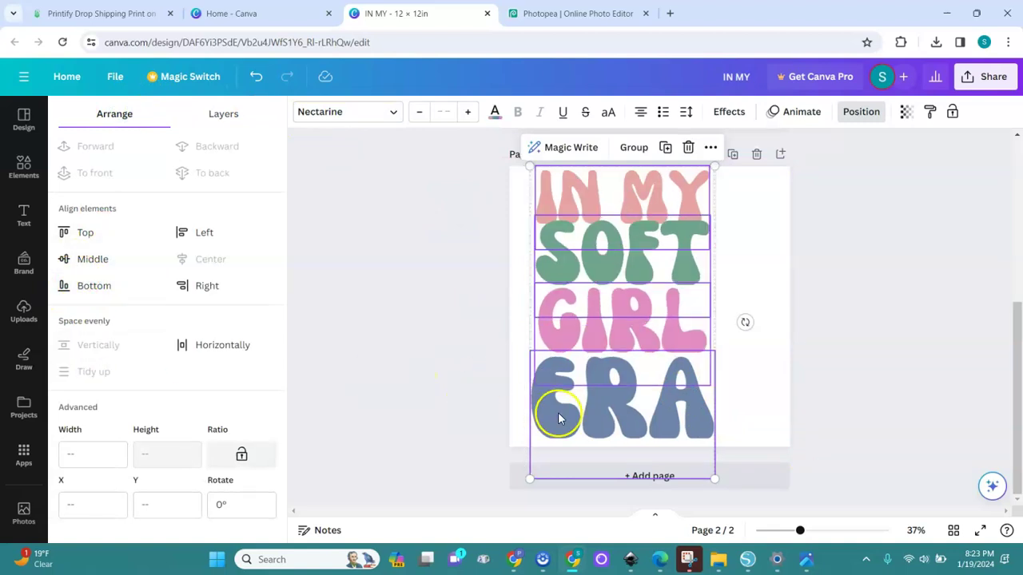
pyautogui.moveTo(595, 418); pyautogui.dragTo(624, 414)
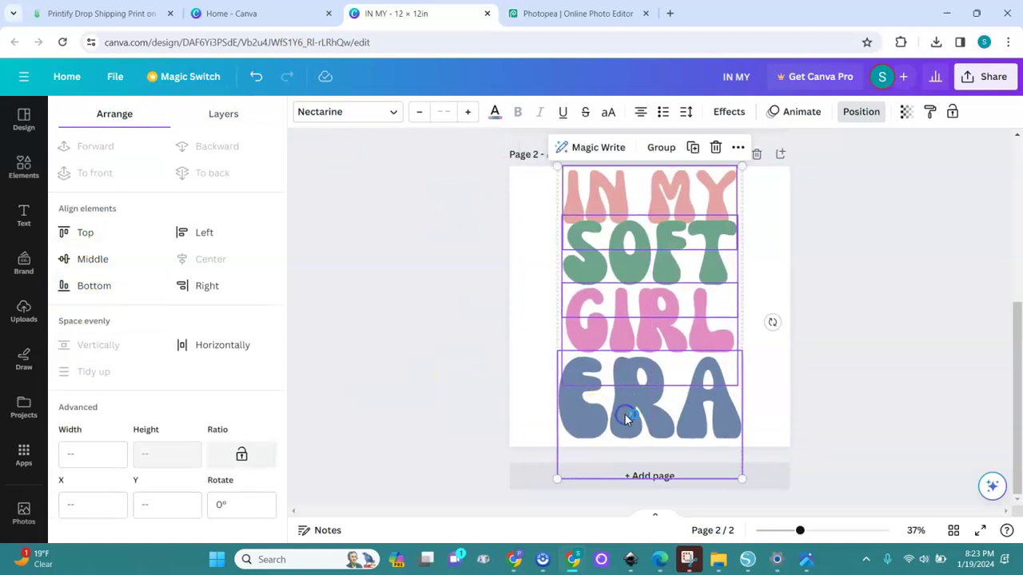
# Nudge "IN MY" slightly up to widen its gap above "SOFT", and shift all four lines slightly down together
pyautogui.click(836, 342)
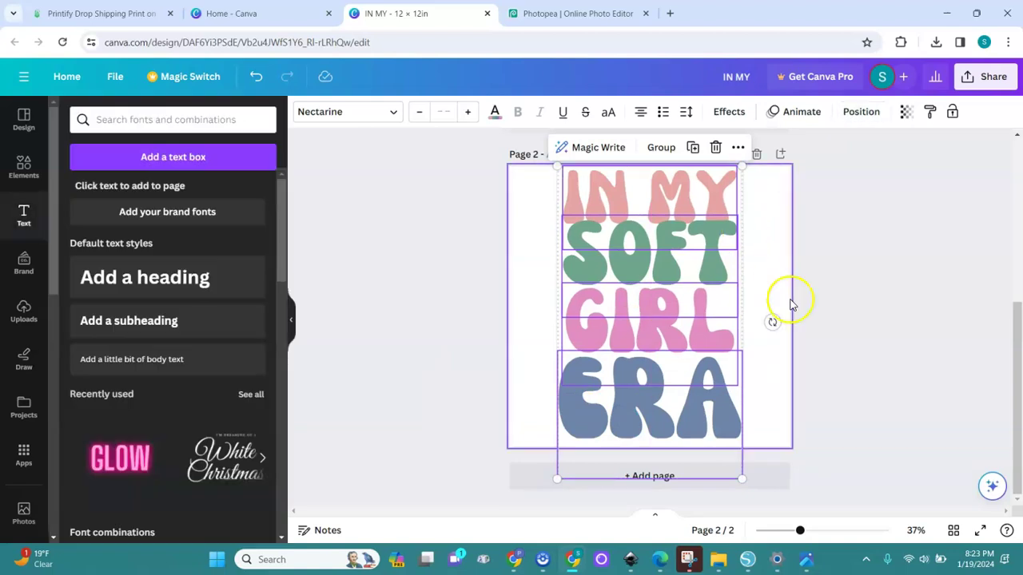
pyautogui.click(720, 205)
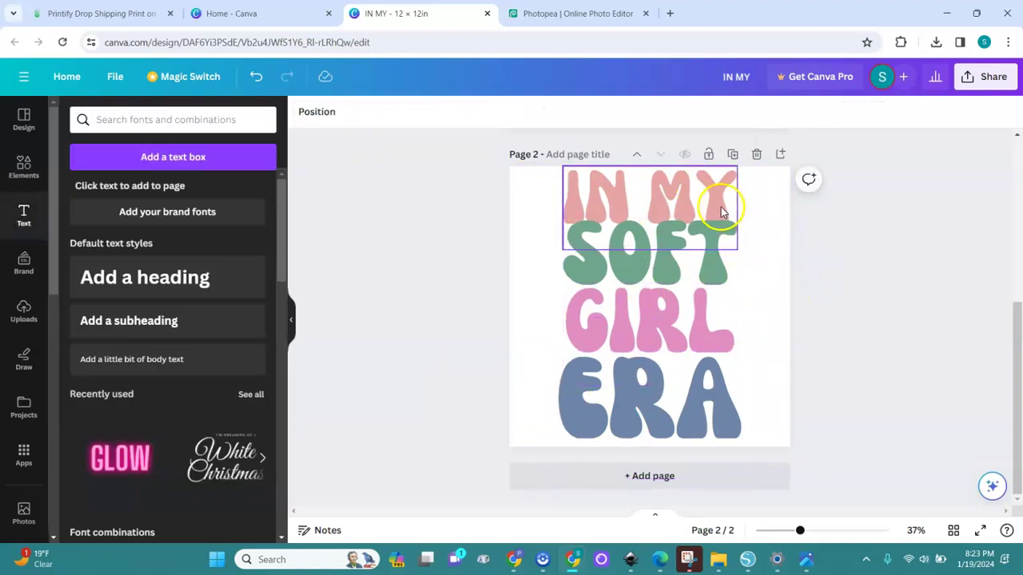
pyautogui.click(720, 205)
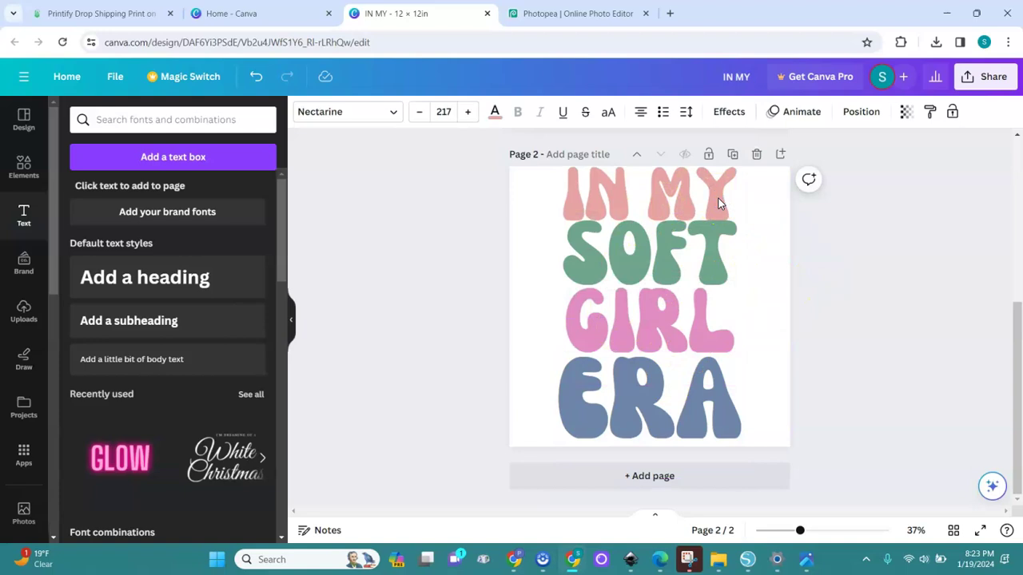
pyautogui.click(805, 340)
pyautogui.click(705, 304)
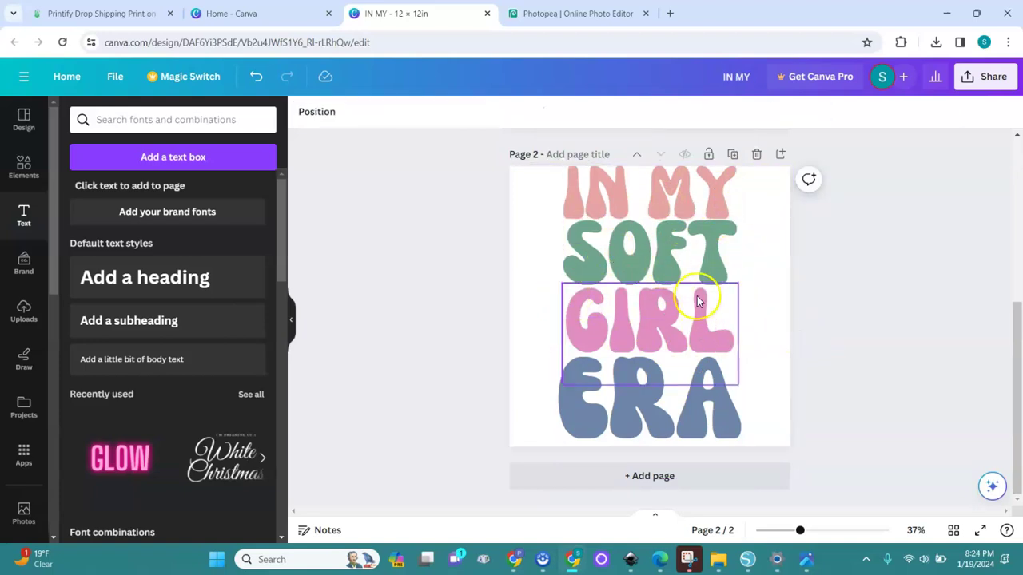
pyautogui.moveTo(850, 133); pyautogui.dragTo(511, 470)
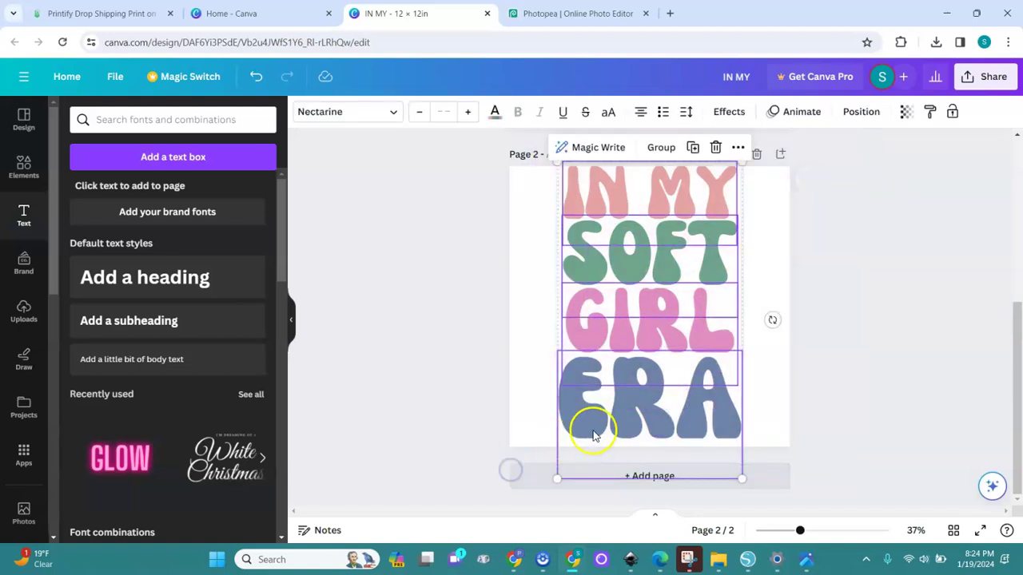
pyautogui.moveTo(627, 414); pyautogui.dragTo(640, 419)
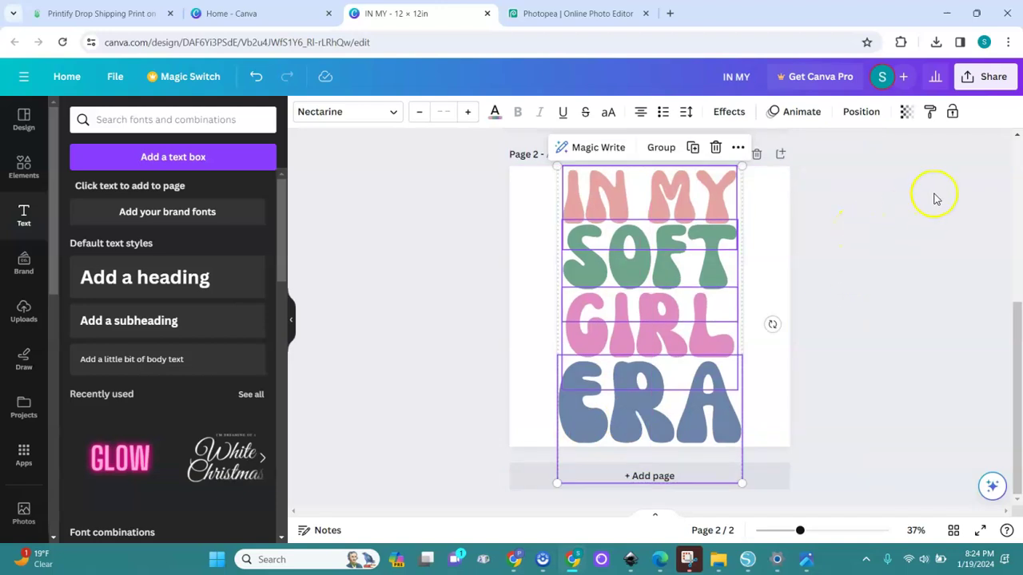
# Open the download settings for the design
pyautogui.click(996, 78)
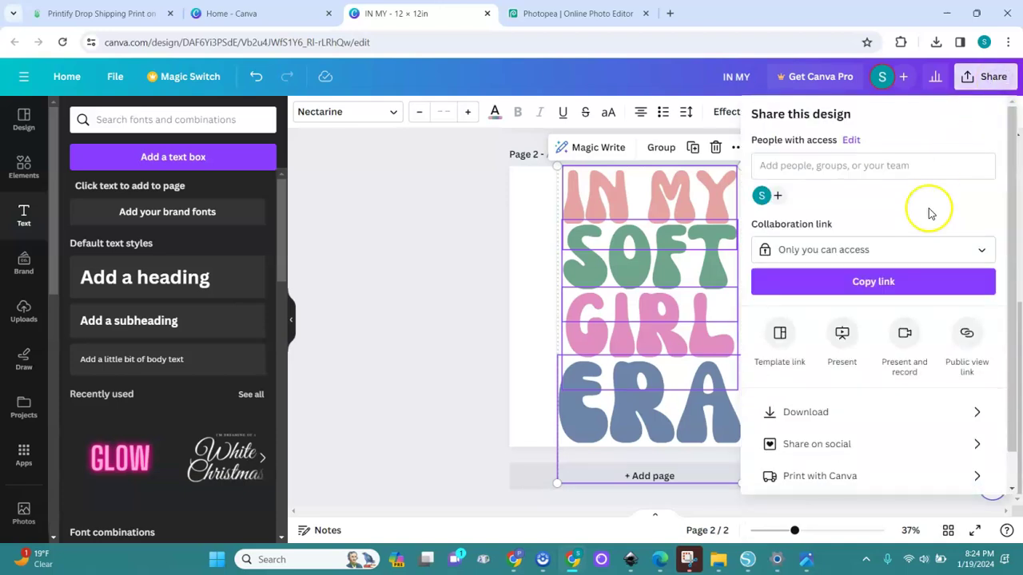
pyautogui.click(808, 416)
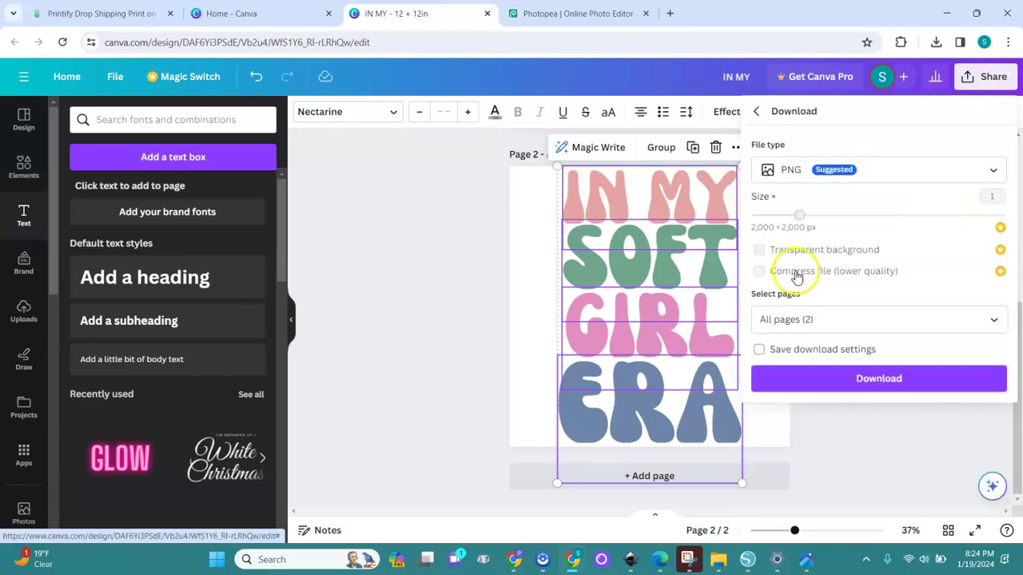
pyautogui.click(817, 320)
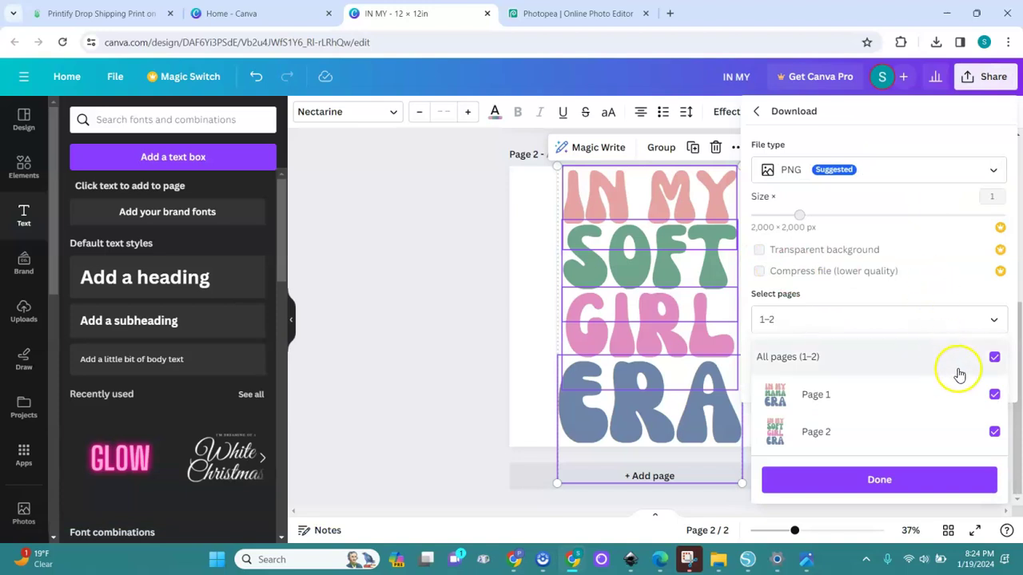
pyautogui.click(994, 358)
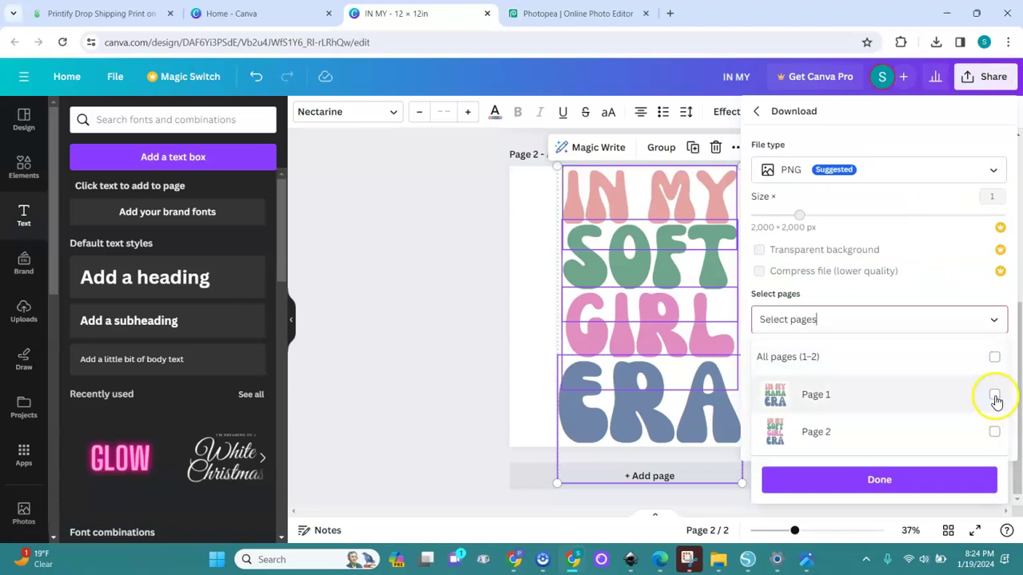
pyautogui.click(994, 362)
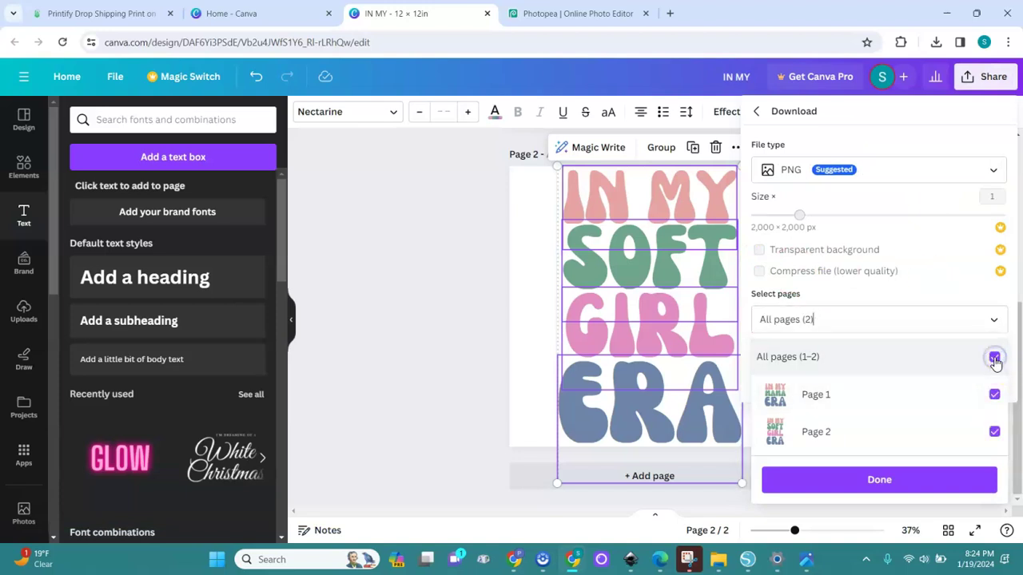
pyautogui.click(895, 482)
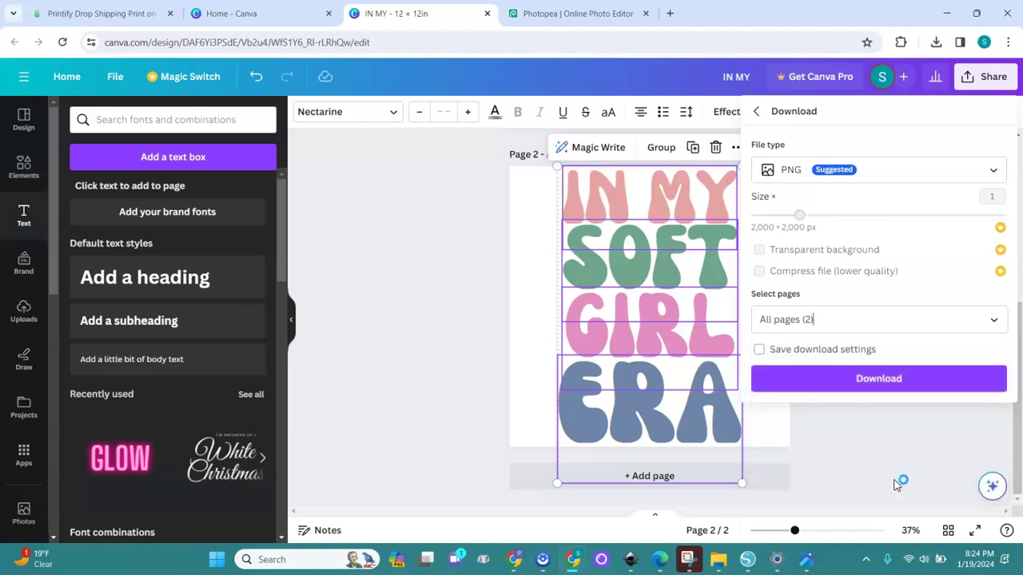
pyautogui.click(880, 384)
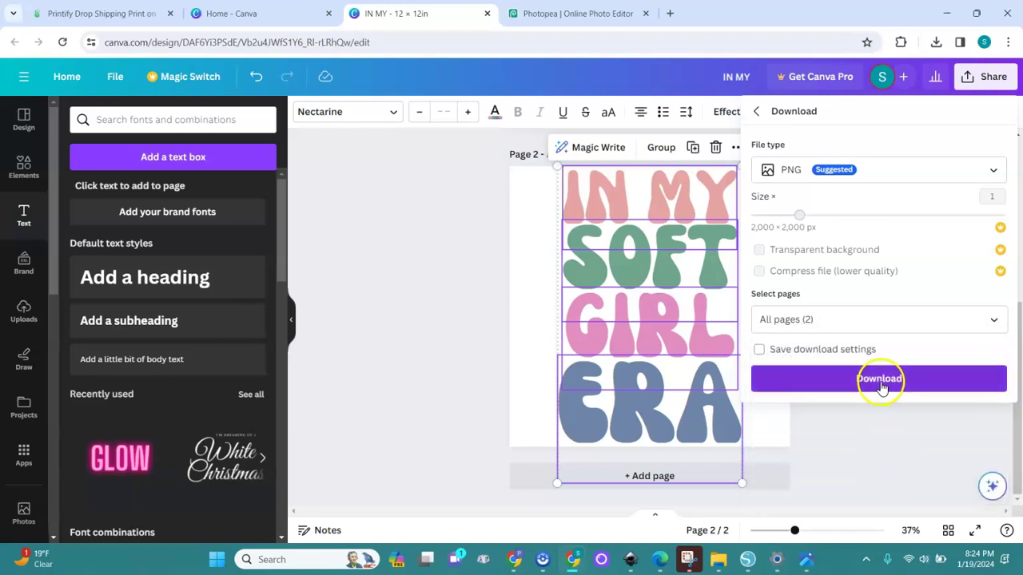
# Limit the download to page 2 and download it as a PNG
pyautogui.click(994, 322)
pyautogui.click(992, 362)
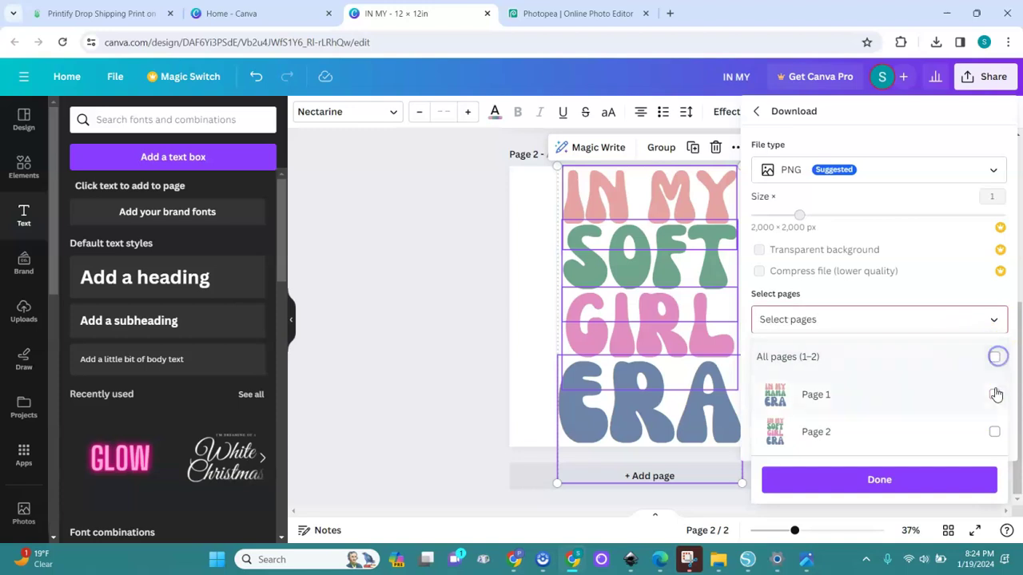
pyautogui.click(994, 434)
pyautogui.click(903, 482)
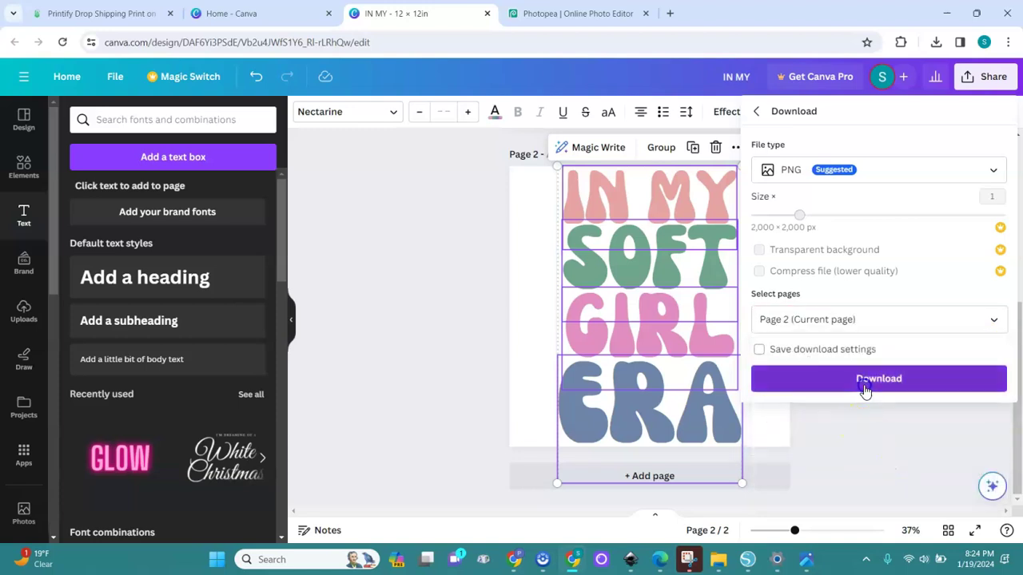
pyautogui.click(863, 384)
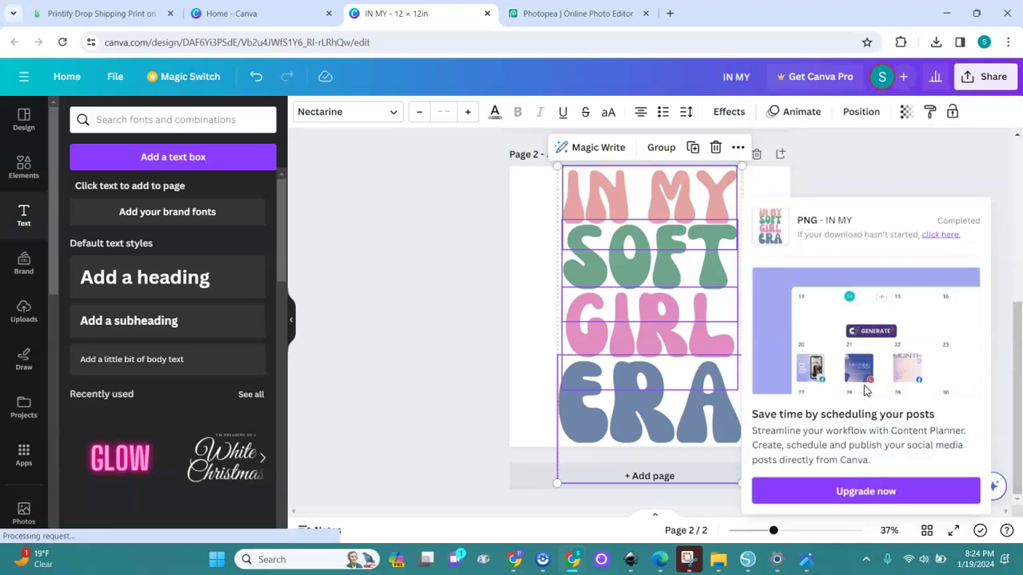
# Switch to Photopea and open the downloaded "IN MY" PNG from the Downloads folder
pyautogui.click(540, 431)
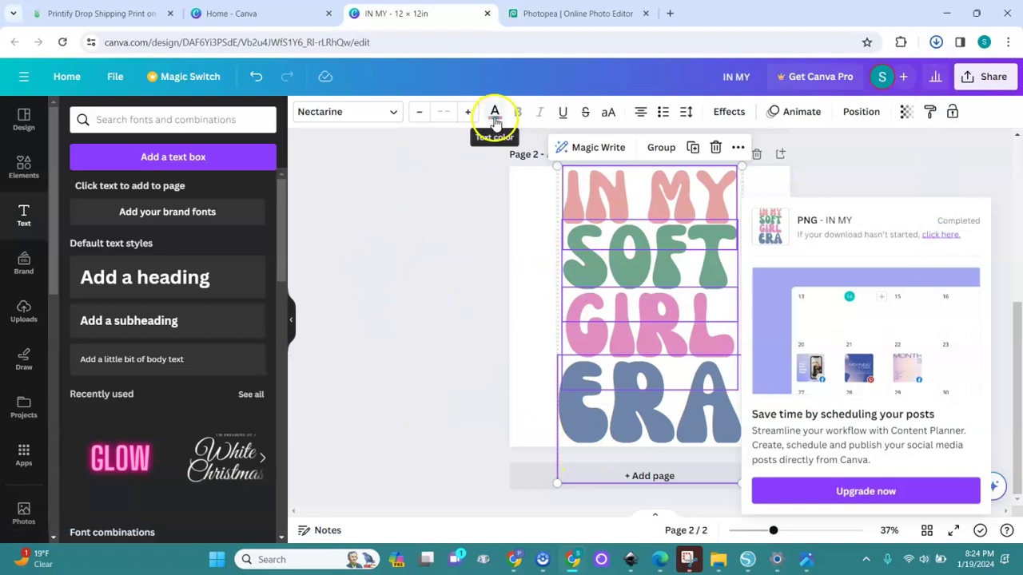
pyautogui.click(554, 16)
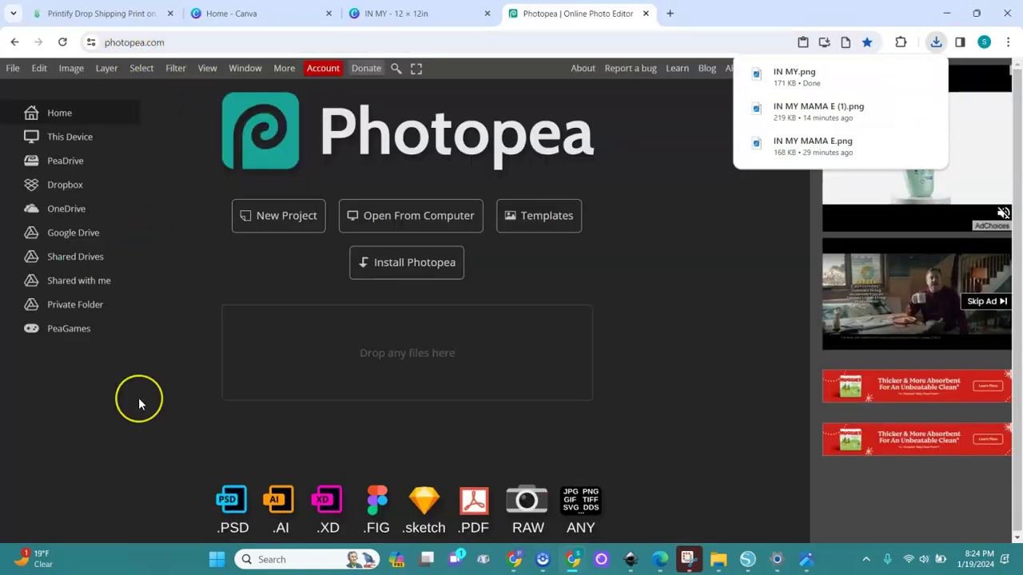
pyautogui.click(139, 397)
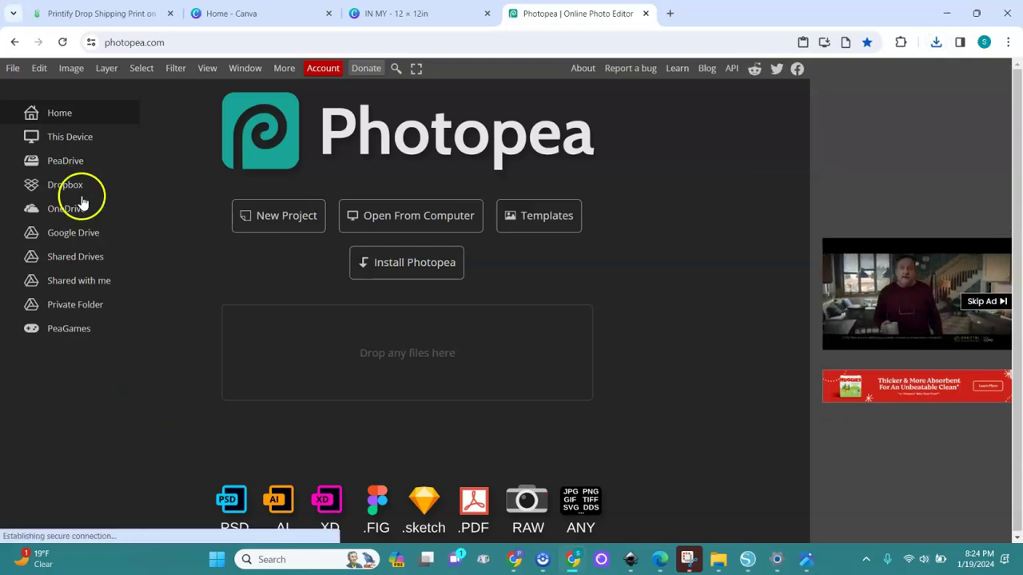
pyautogui.click(13, 72)
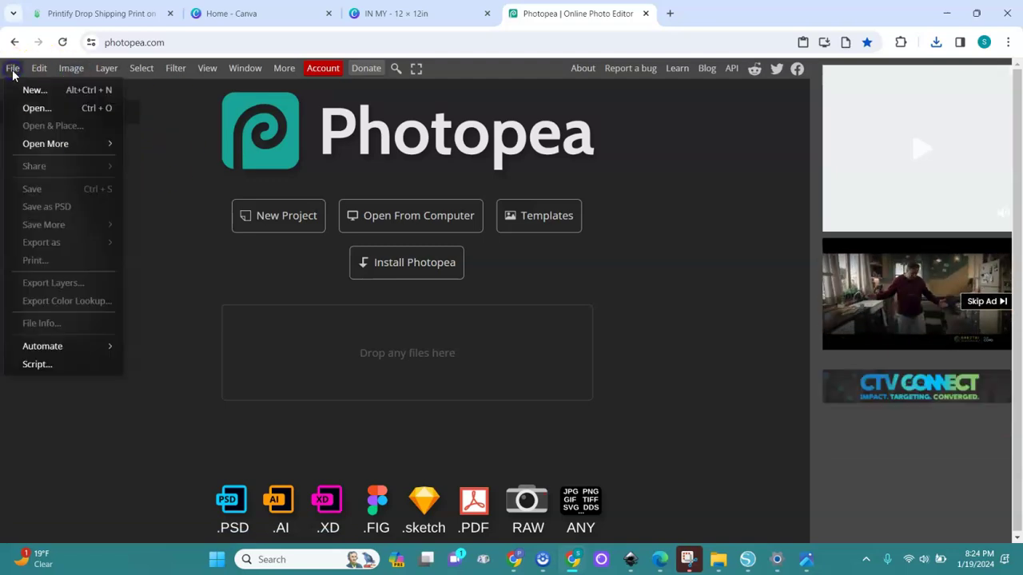
pyautogui.click(40, 107)
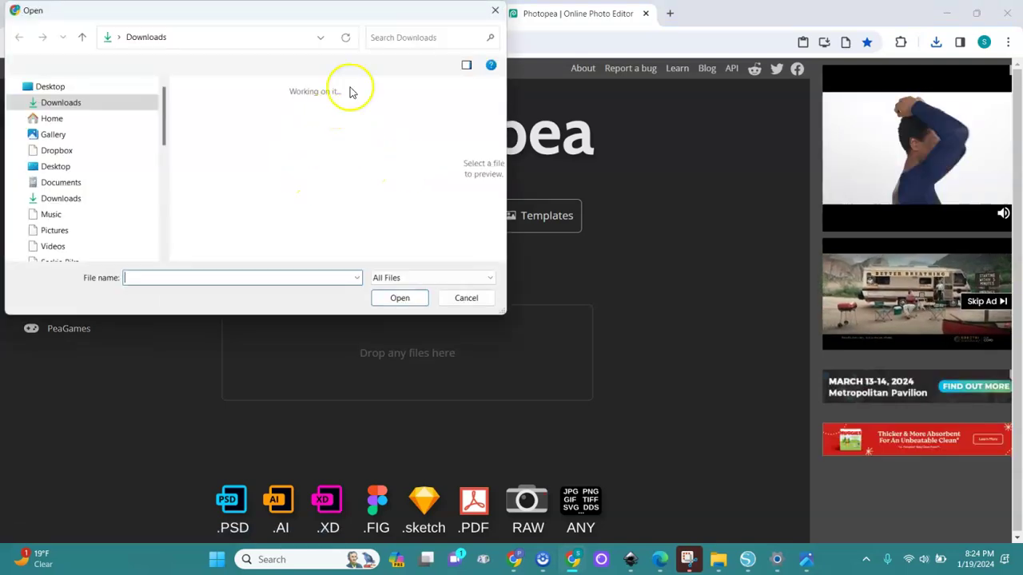
pyautogui.click(245, 152)
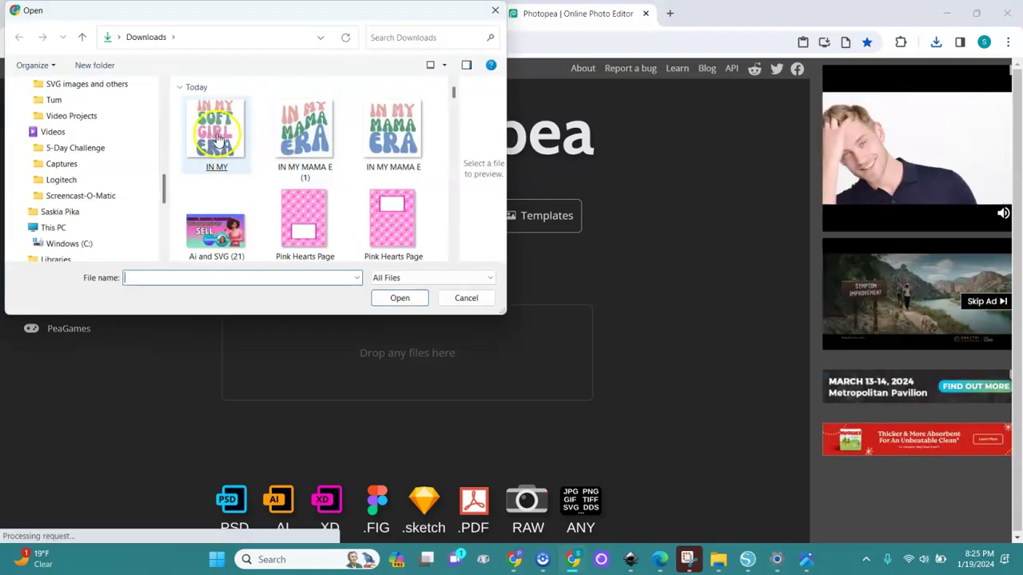
pyautogui.doubleClick(217, 139)
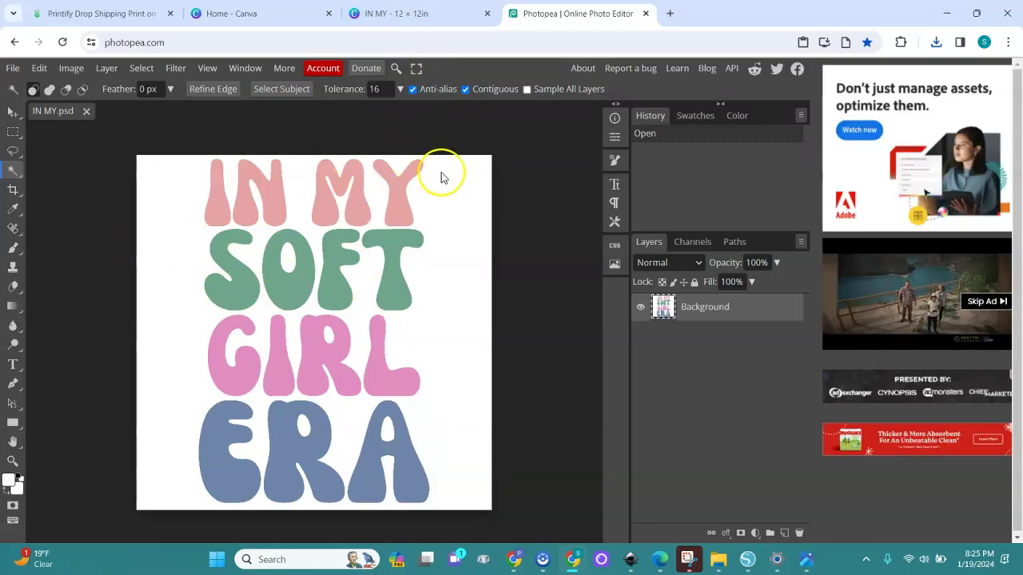
# Select the white background around the lettering with the Magic Wand and delete it
pyautogui.click(86, 163)
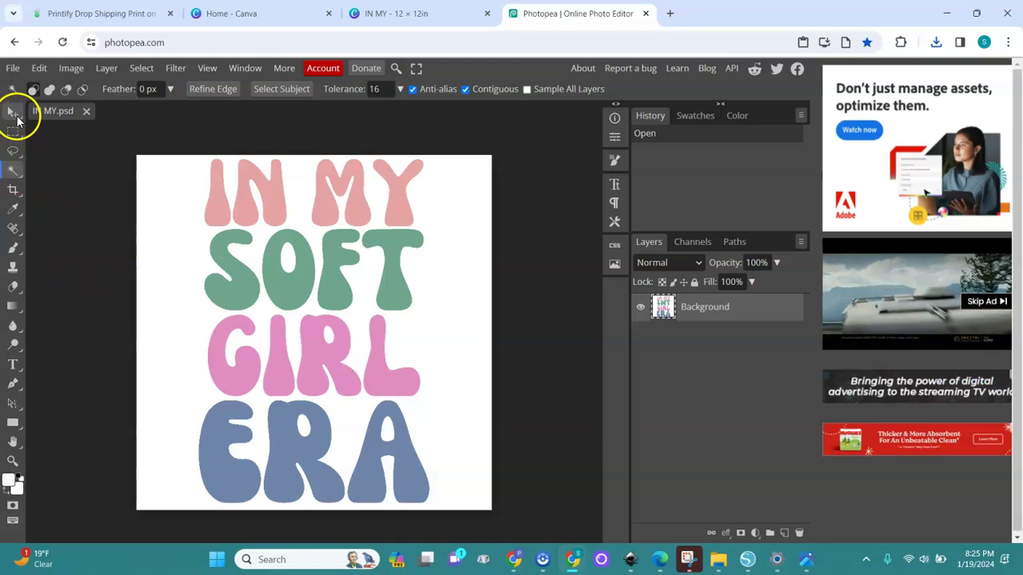
pyautogui.rightClick(10, 169)
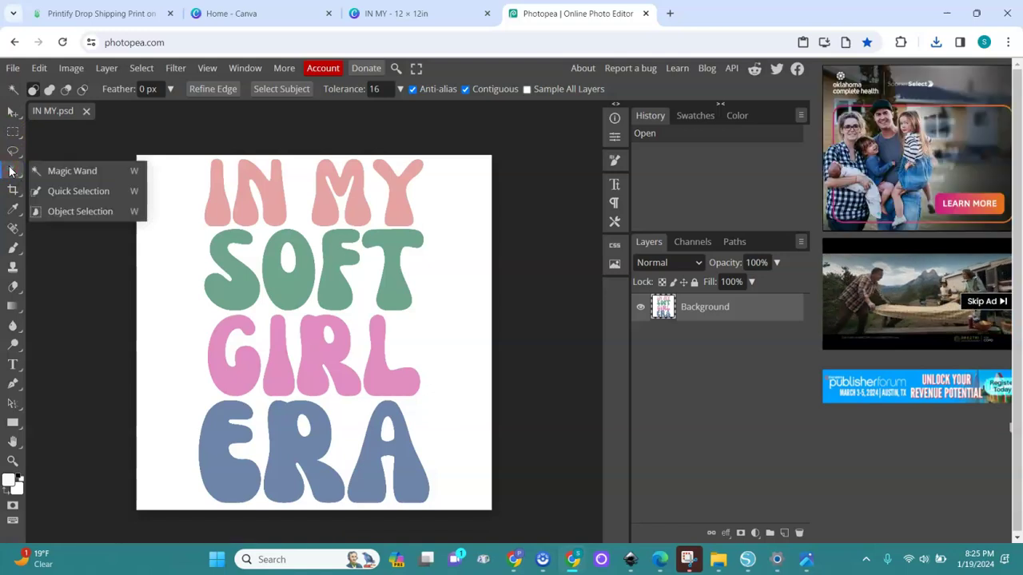
pyautogui.click(62, 172)
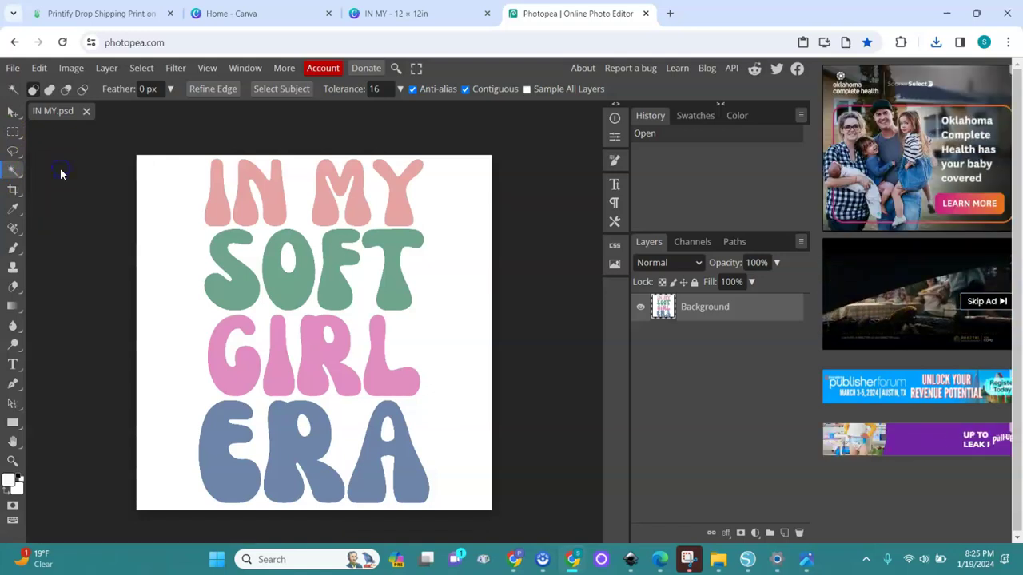
pyautogui.click(164, 202)
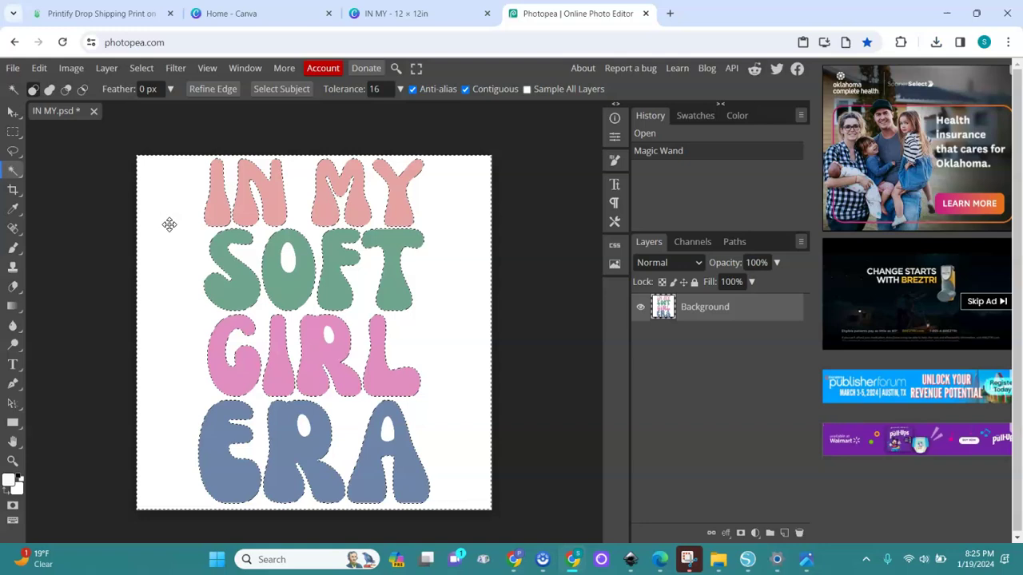
pyautogui.press('Delete')
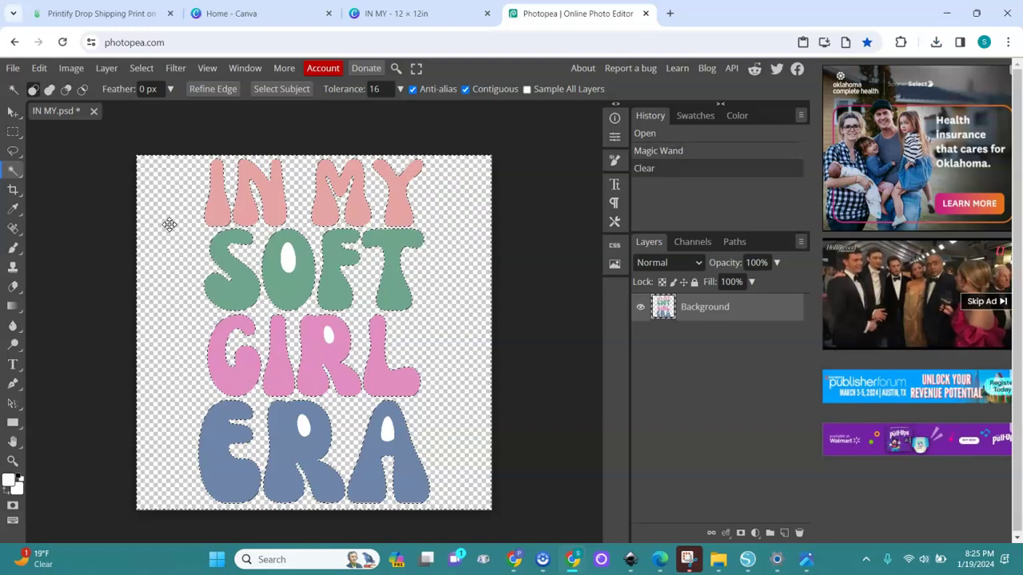
# Delete the white areas enclosed in the O of "SOFT", the R of "GIRL", and the R and A of "ERA" using the Magic Wand
pyautogui.click(290, 264)
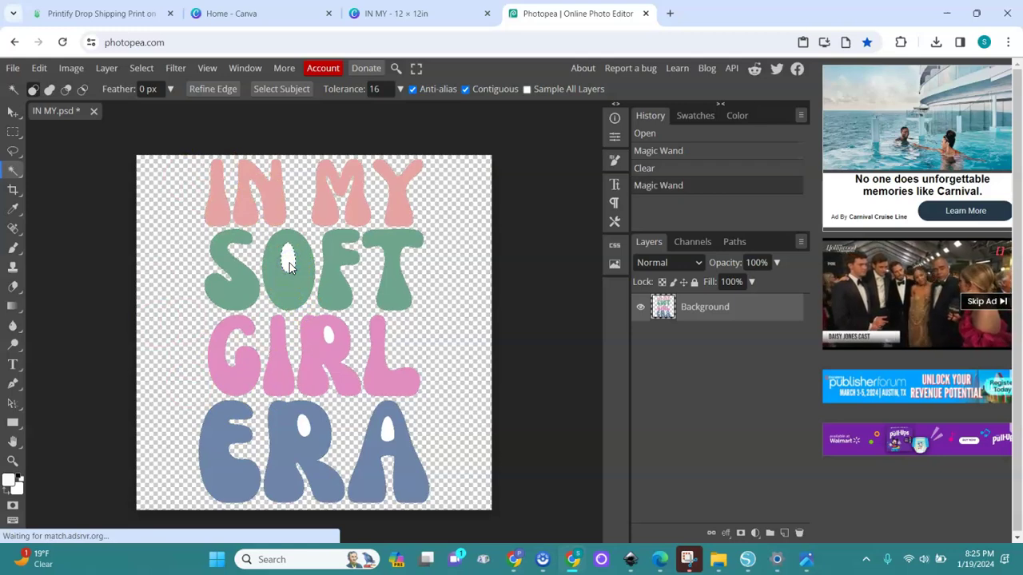
pyautogui.press('Delete')
pyautogui.click(326, 338)
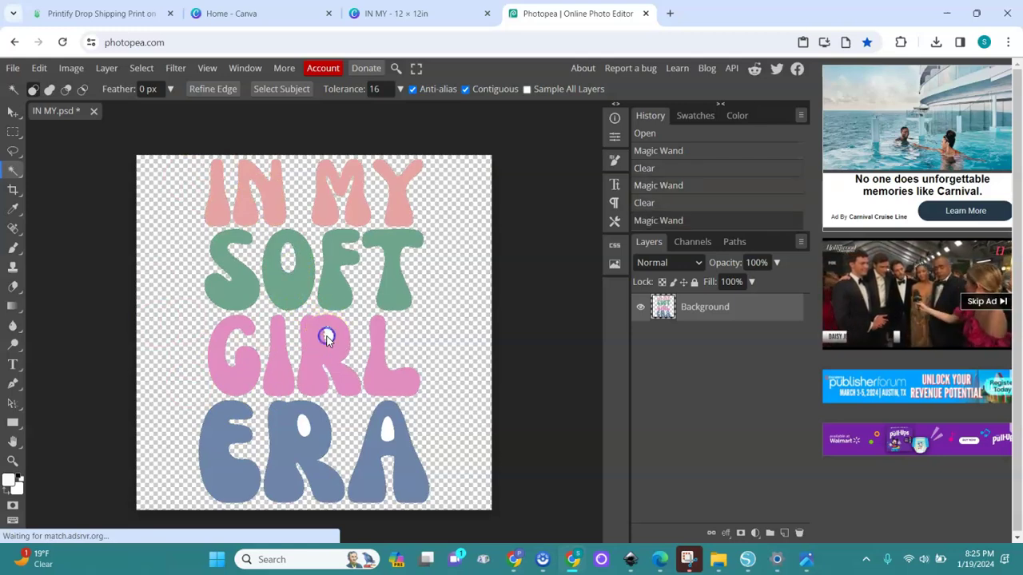
pyautogui.press('Delete')
pyautogui.click(304, 438)
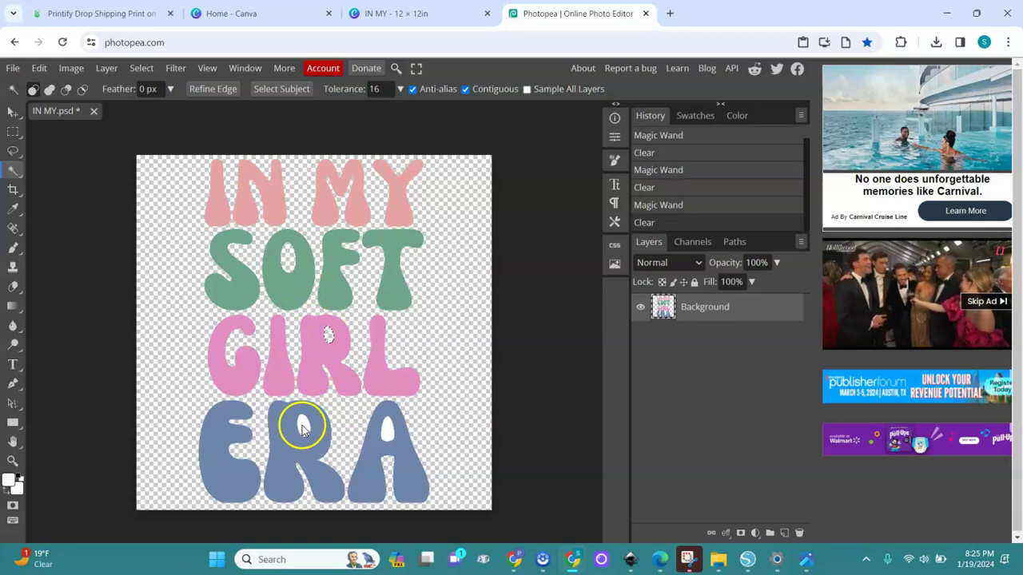
pyautogui.press('Delete')
pyautogui.click(386, 430)
pyautogui.press('Delete')
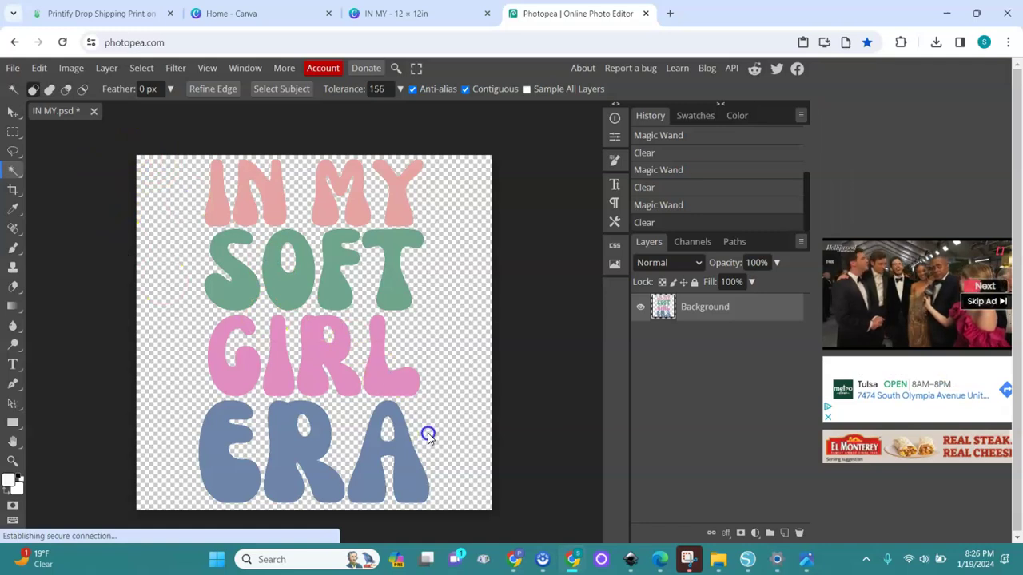
# Select the whole canvas with Rectangle Select and warp the lettering with the Wave style
pyautogui.click(427, 432)
pyautogui.click(14, 131)
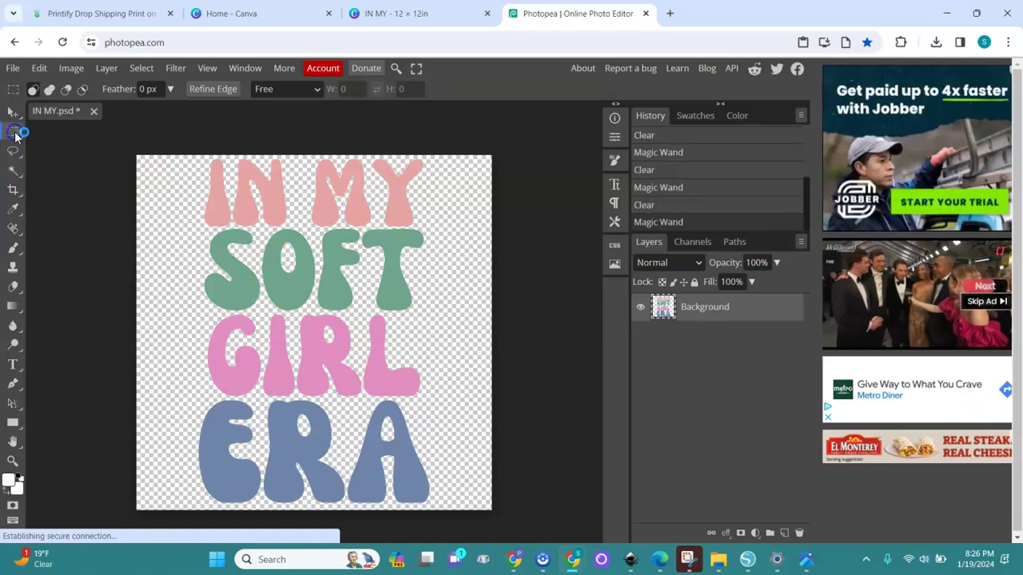
pyautogui.moveTo(129, 150); pyautogui.dragTo(538, 535)
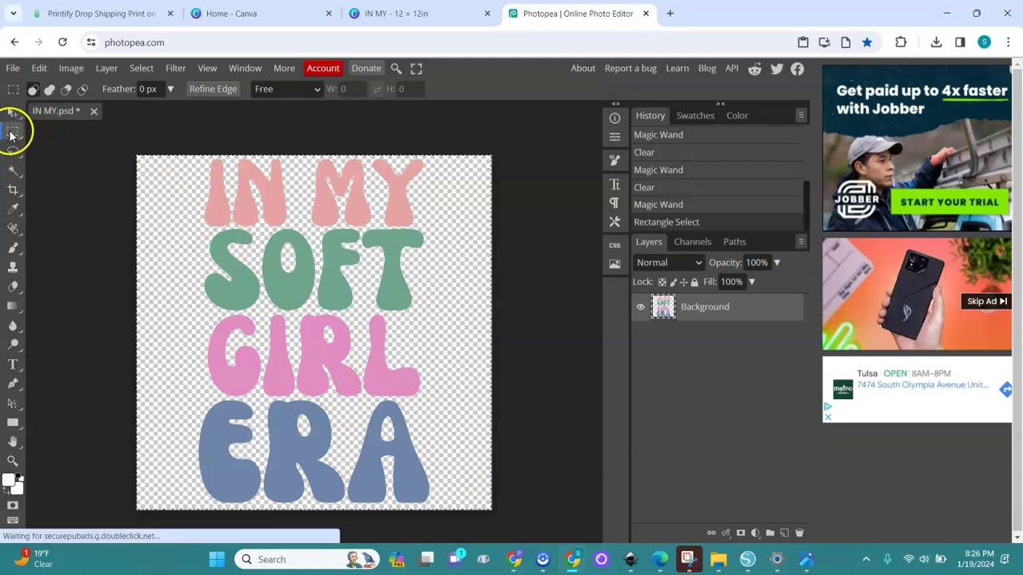
pyautogui.click(42, 69)
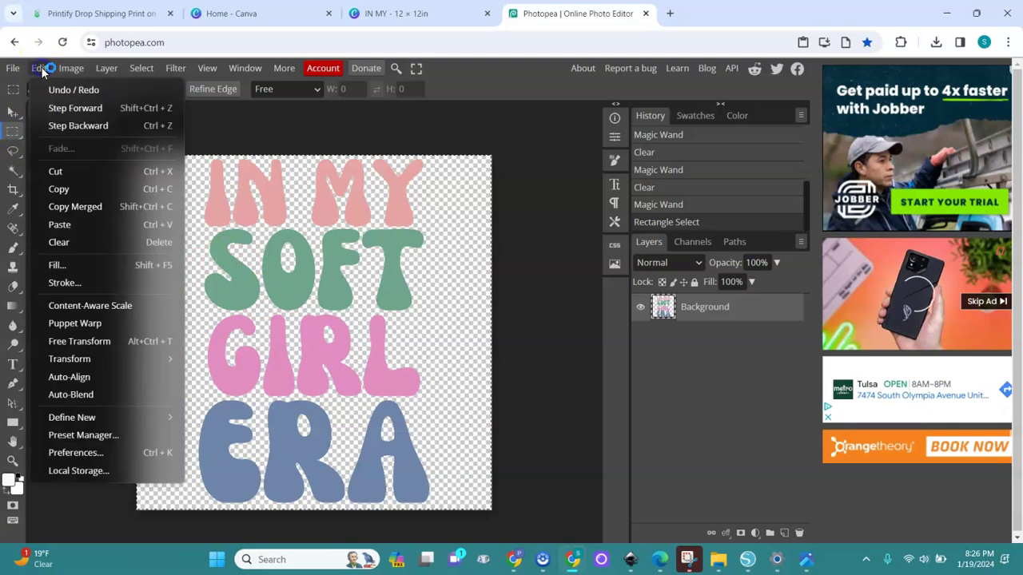
pyautogui.moveTo(71, 360)
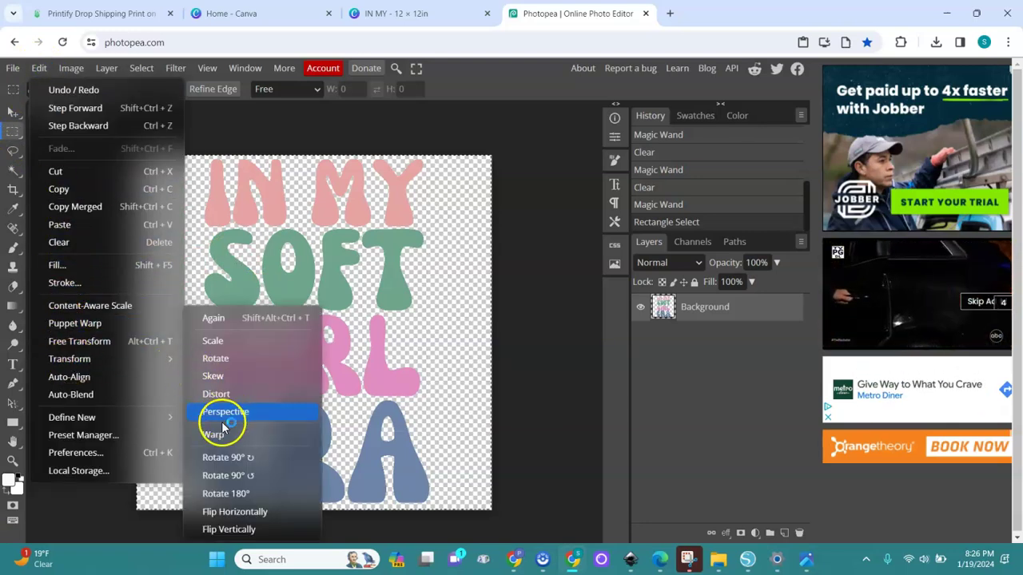
pyautogui.click(214, 436)
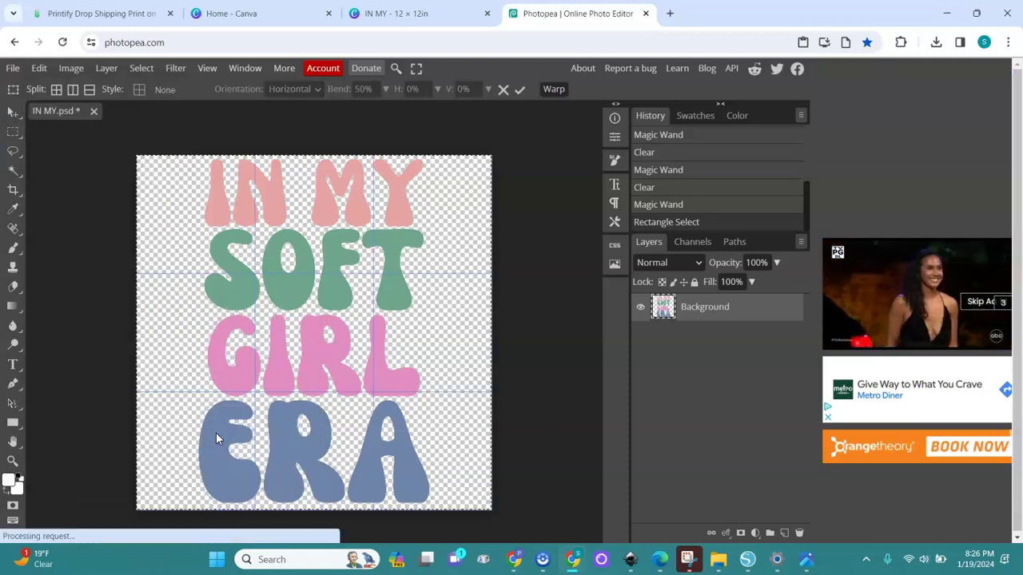
pyautogui.click(161, 92)
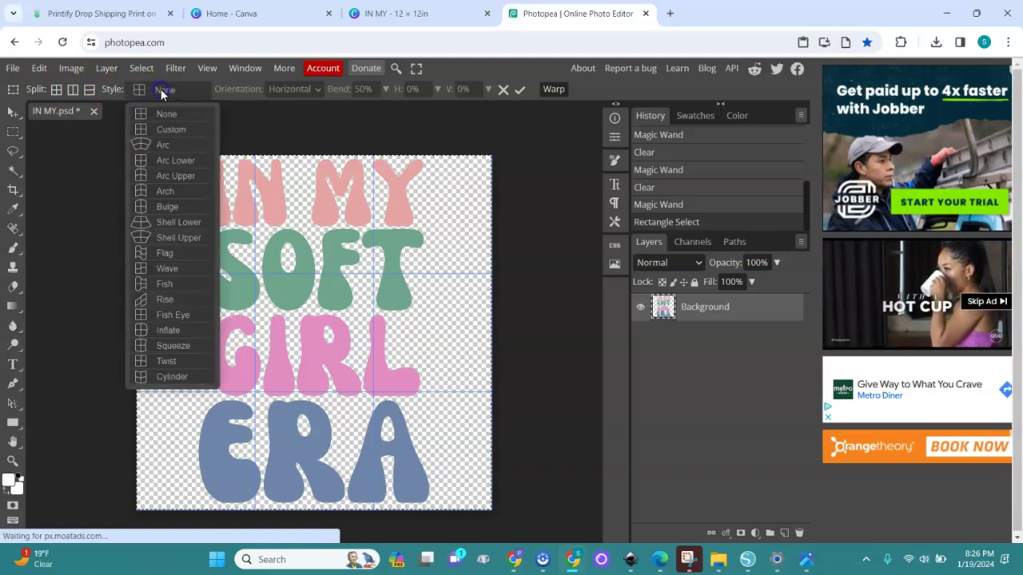
pyautogui.click(166, 269)
# Pull the warp mesh slightly inward near the L of "GIRL" and apply the transform
pyautogui.click(298, 273)
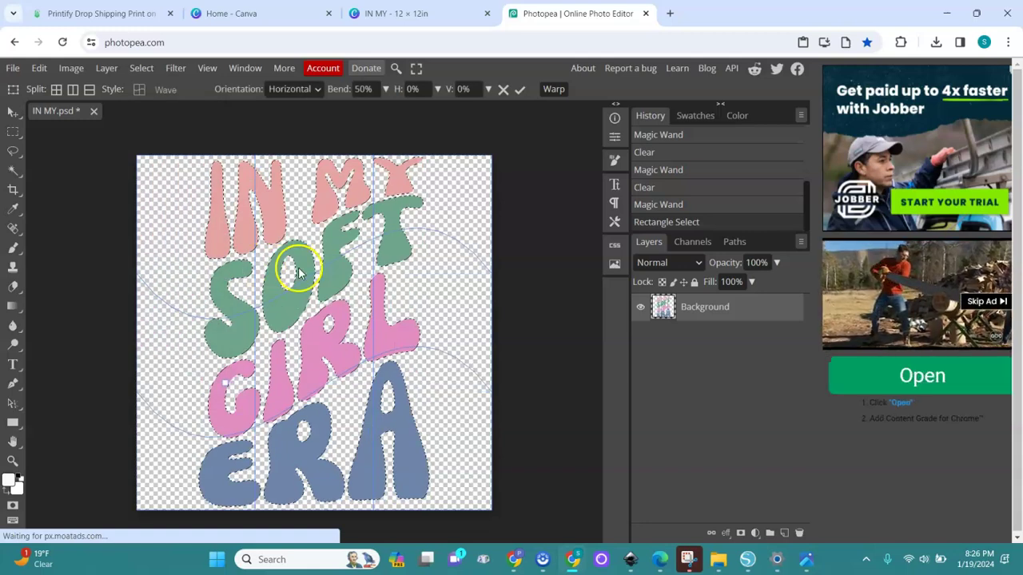
pyautogui.click(389, 336)
pyautogui.moveTo(391, 331); pyautogui.dragTo(380, 334)
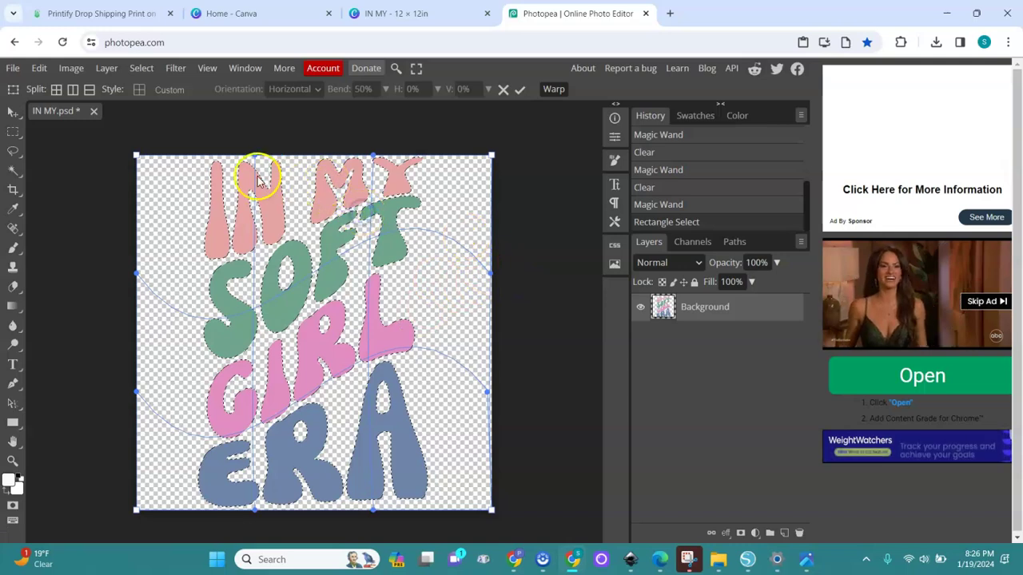
pyautogui.press('Return')
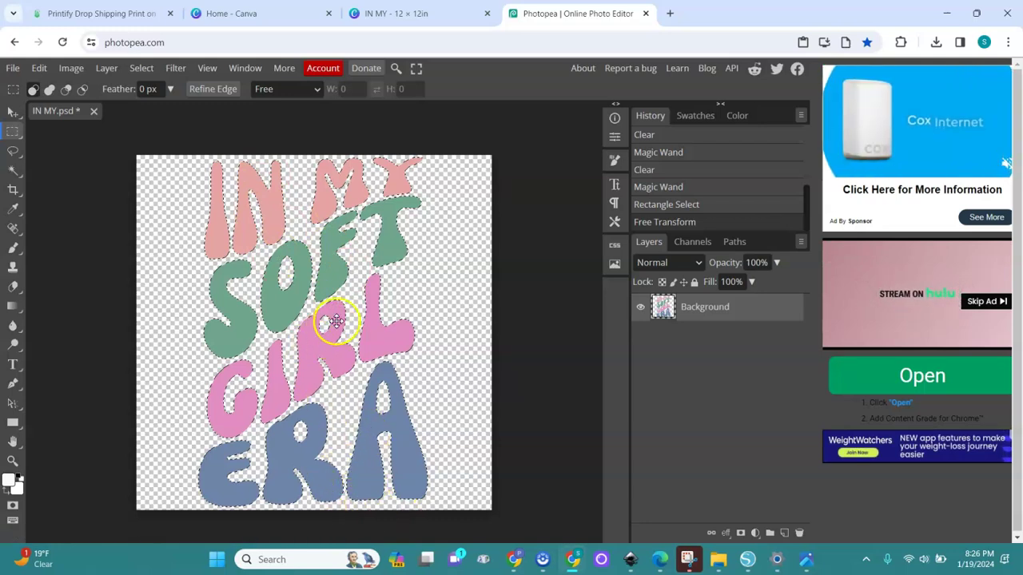
# Export the warped design as a PNG named "IN MY SOFT GIRL ERA"
pyautogui.click(13, 69)
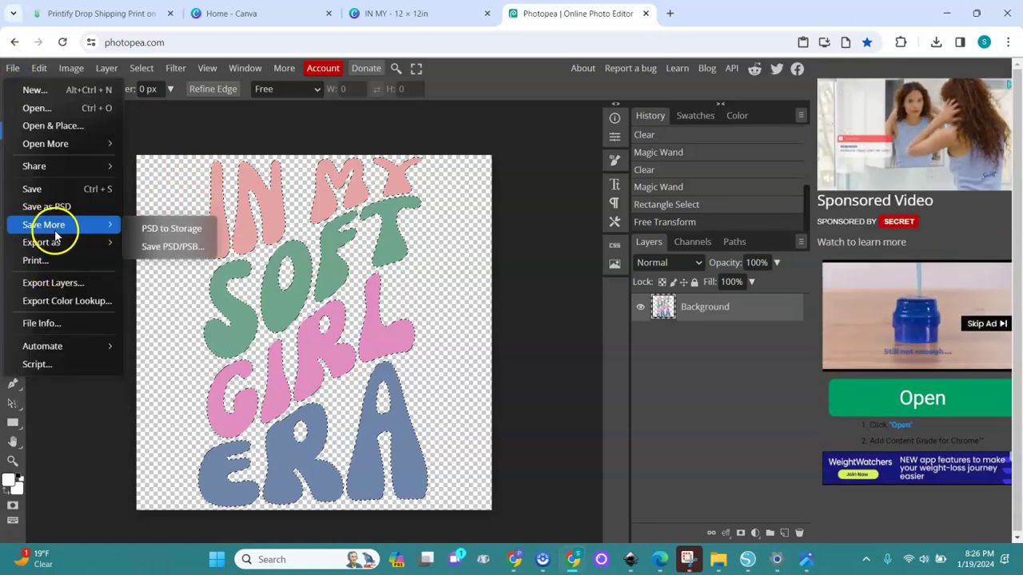
pyautogui.moveTo(77, 250)
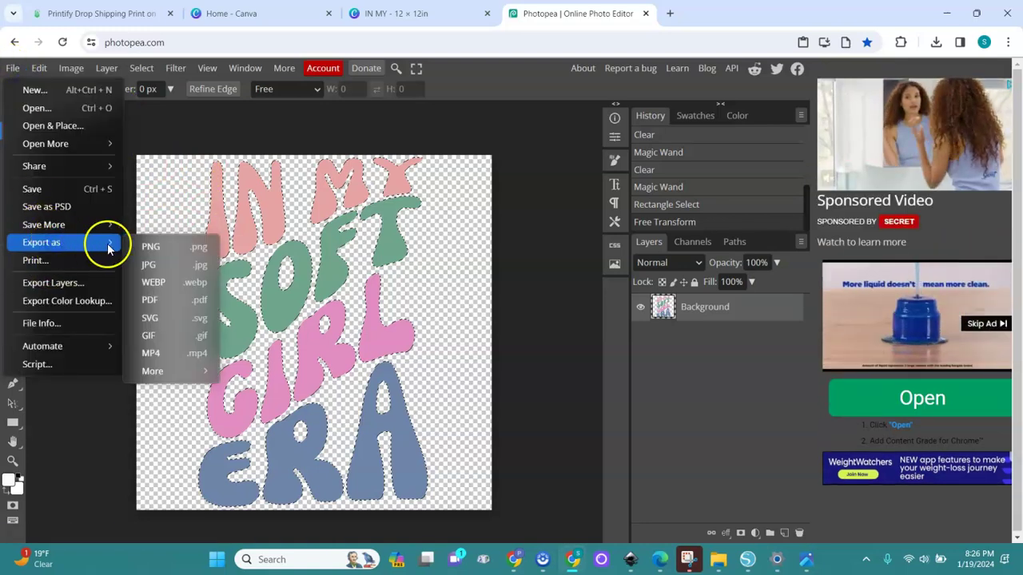
pyautogui.click(152, 248)
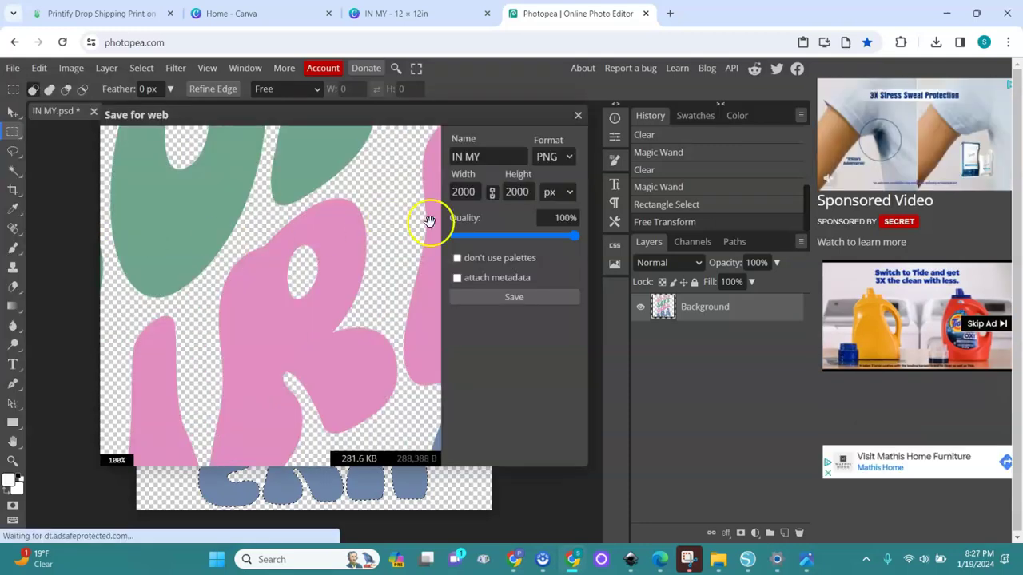
pyautogui.click(482, 156)
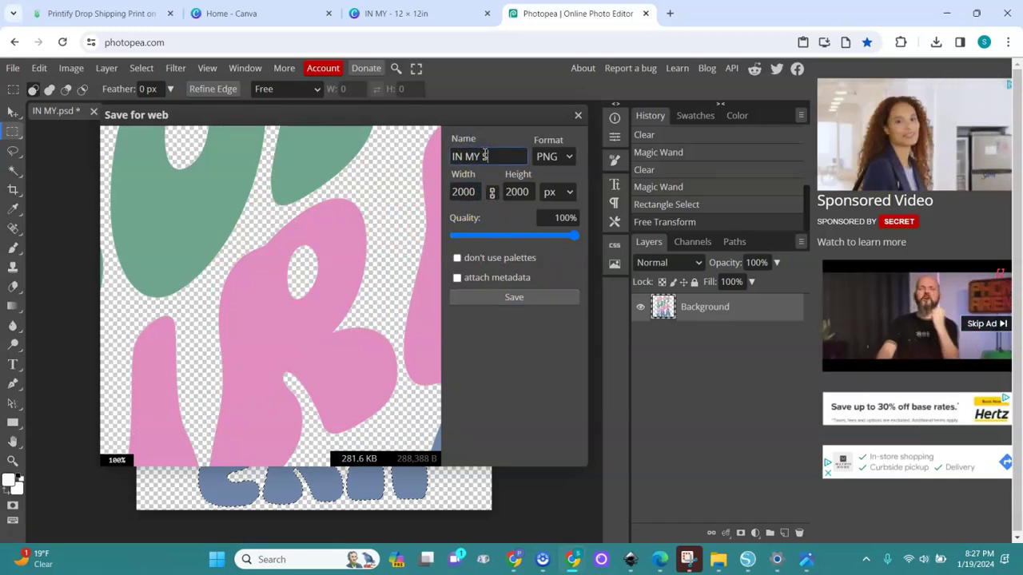
pyautogui.write('SOFT G')
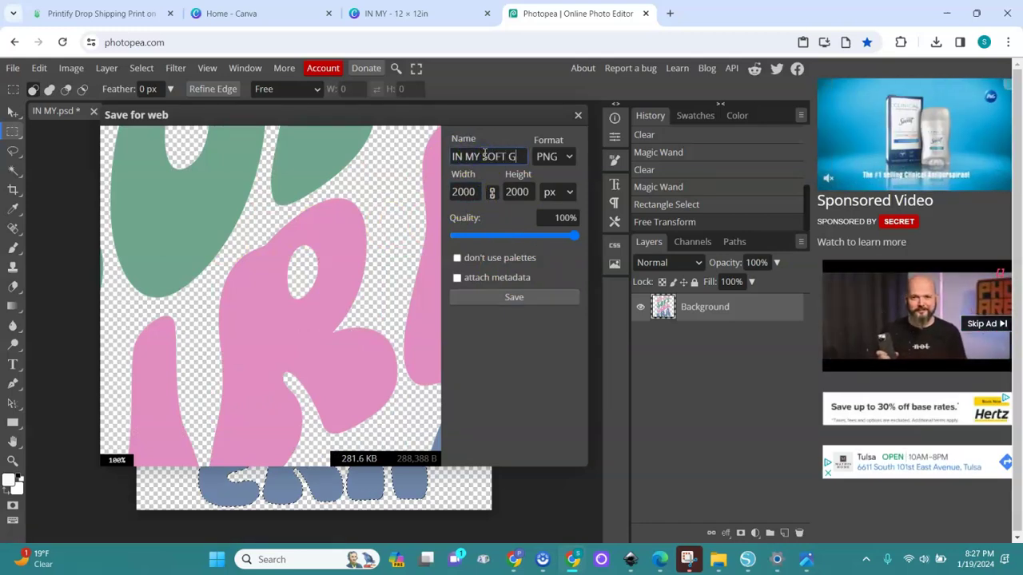
pyautogui.write('IRL ERA')
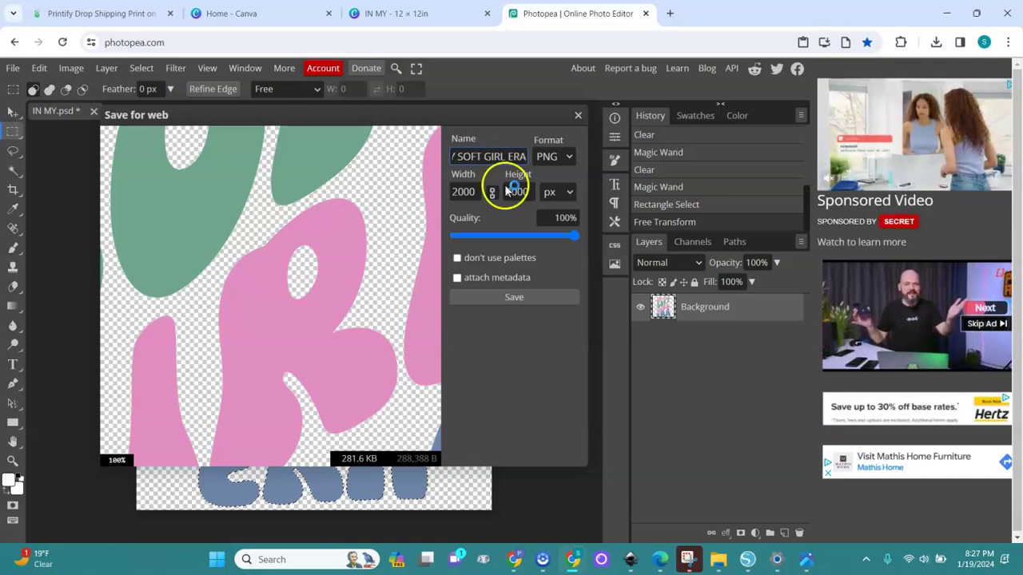
pyautogui.click(516, 298)
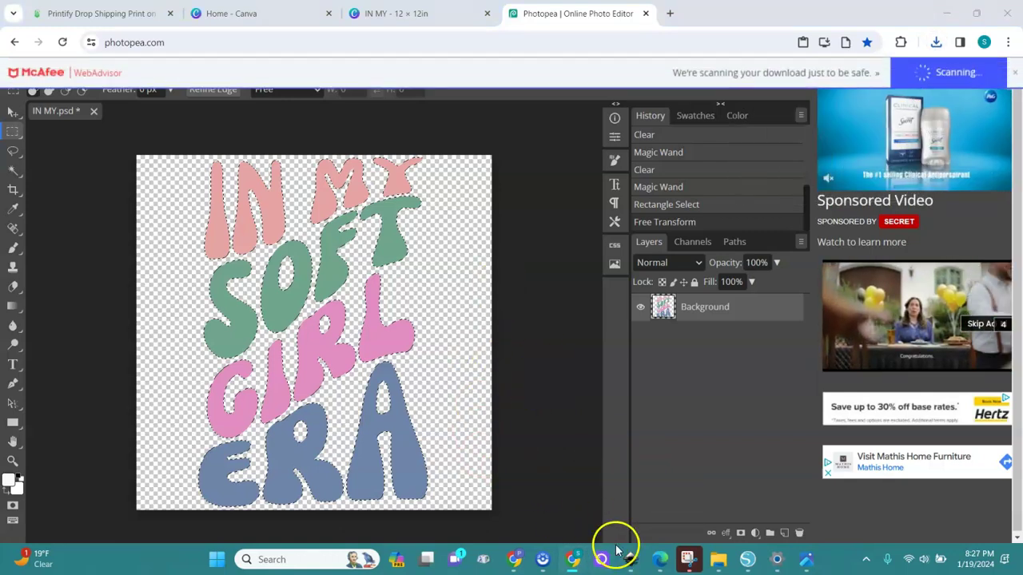
# Switch back to the "IN MY" design in Canva
pyautogui.moveTo(514, 564)
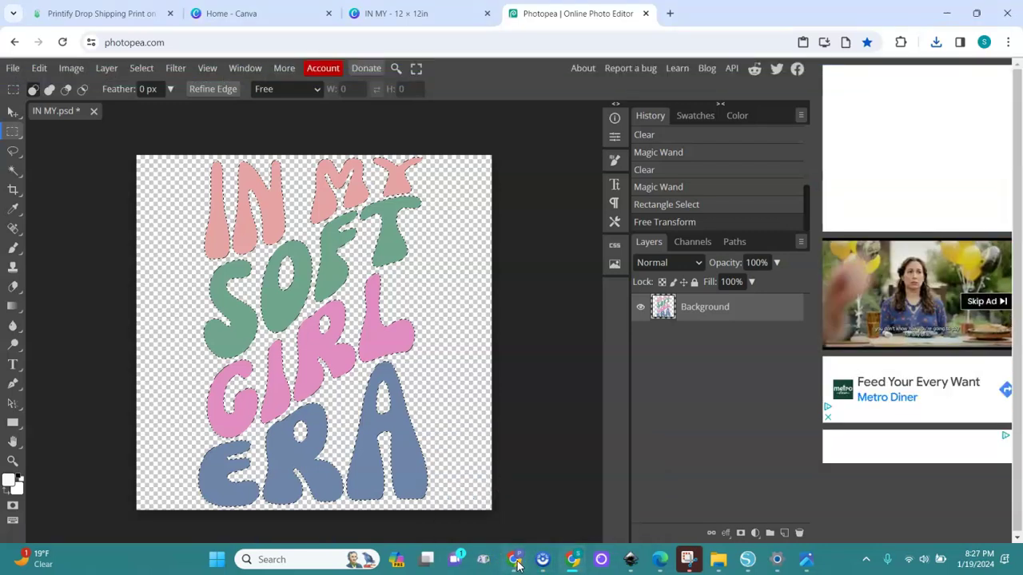
pyautogui.moveTo(574, 564)
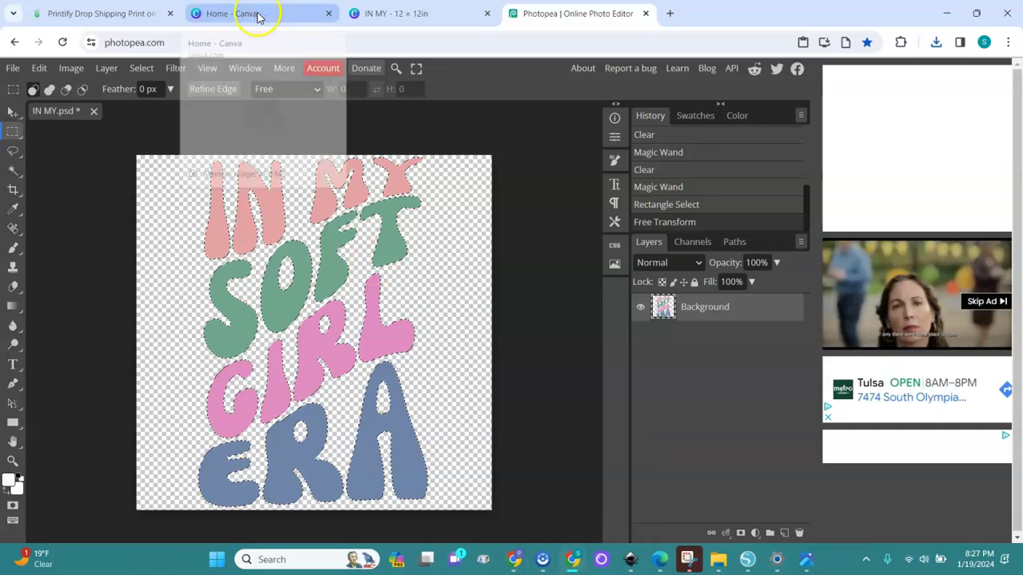
pyautogui.click(401, 14)
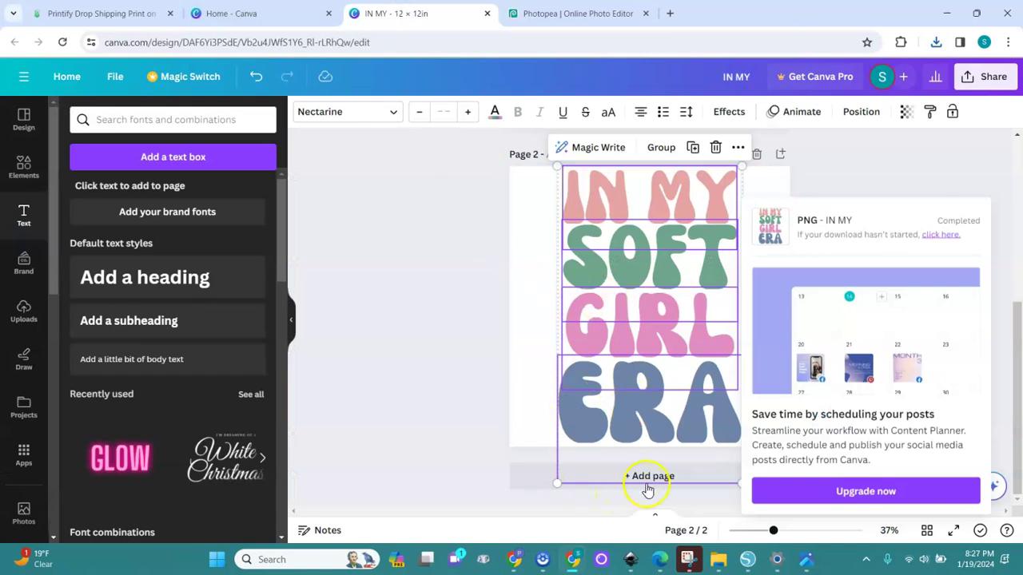
# Add a blank third page to the design and upload the SWEATSHIRT1 image from Downloads
pyautogui.click(589, 485)
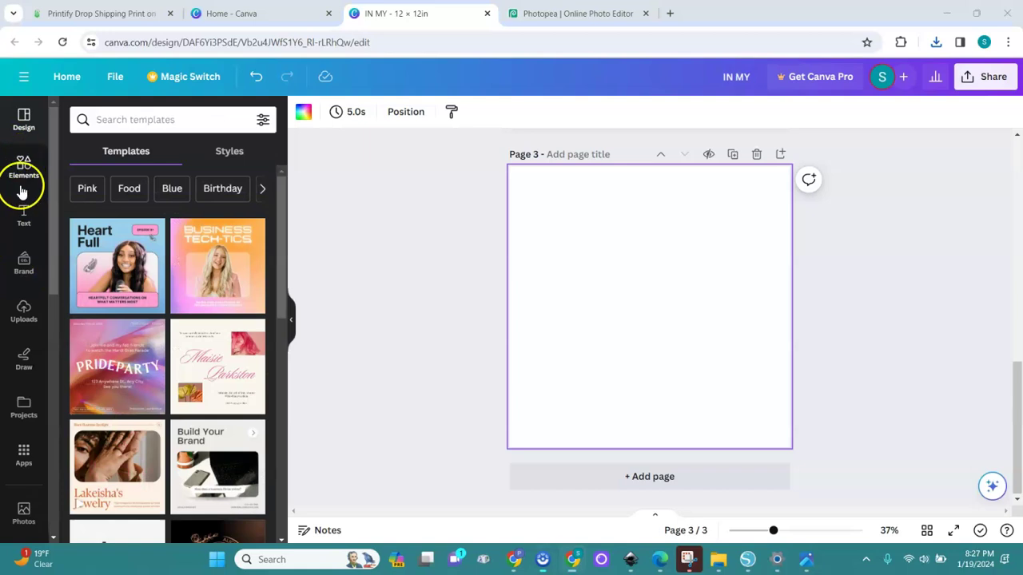
pyautogui.click(24, 316)
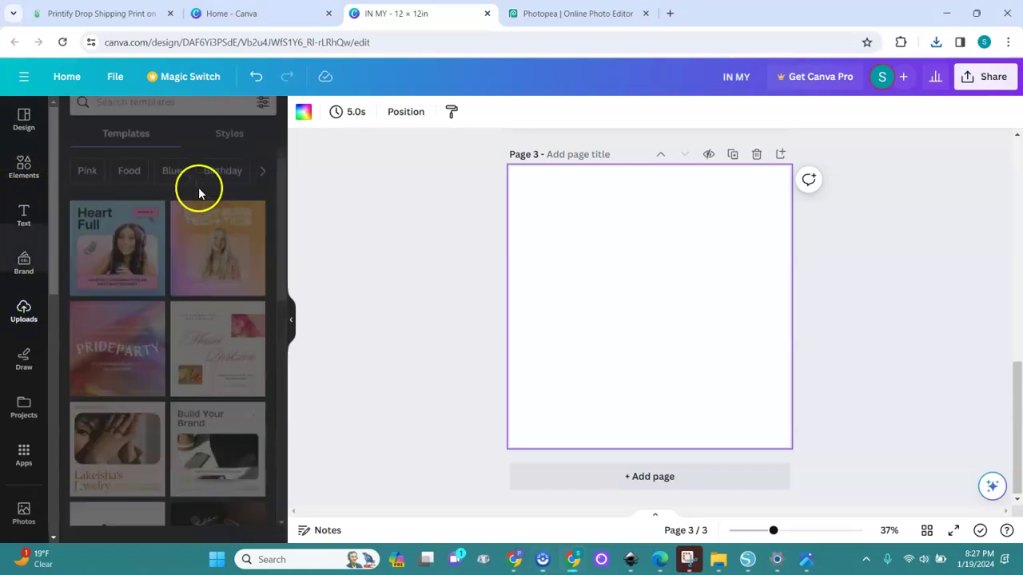
pyautogui.click(166, 156)
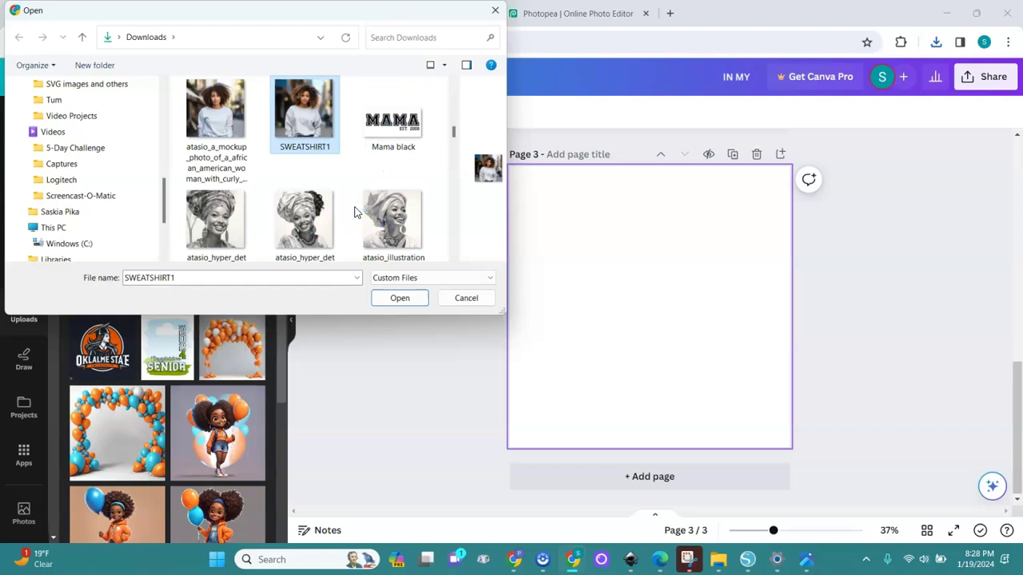
pyautogui.click(292, 127)
pyautogui.doubleClick(310, 120)
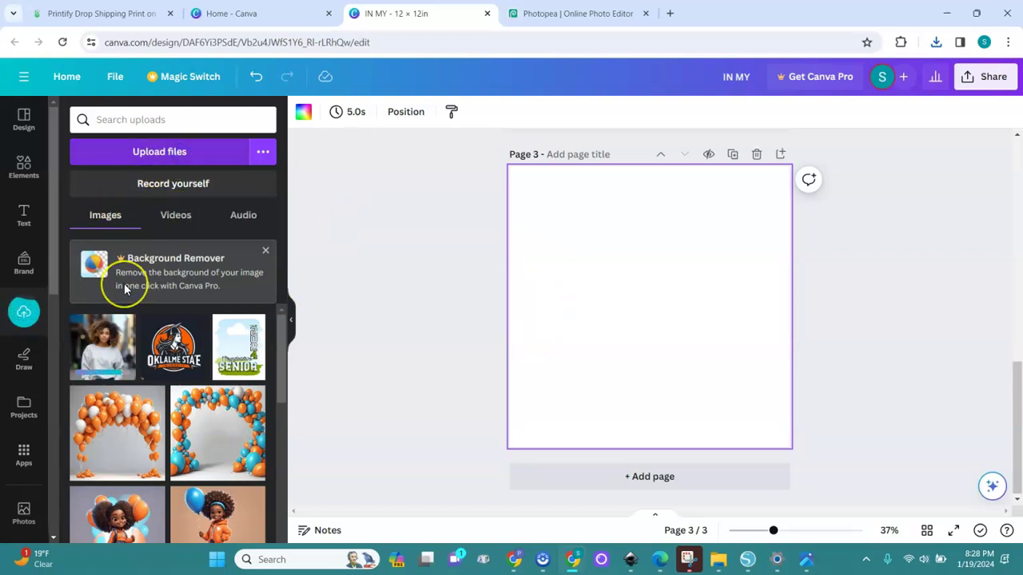
# Upload the "IN MY SOFT GIRL ERA" PNG from the Downloads folder
pyautogui.click(146, 154)
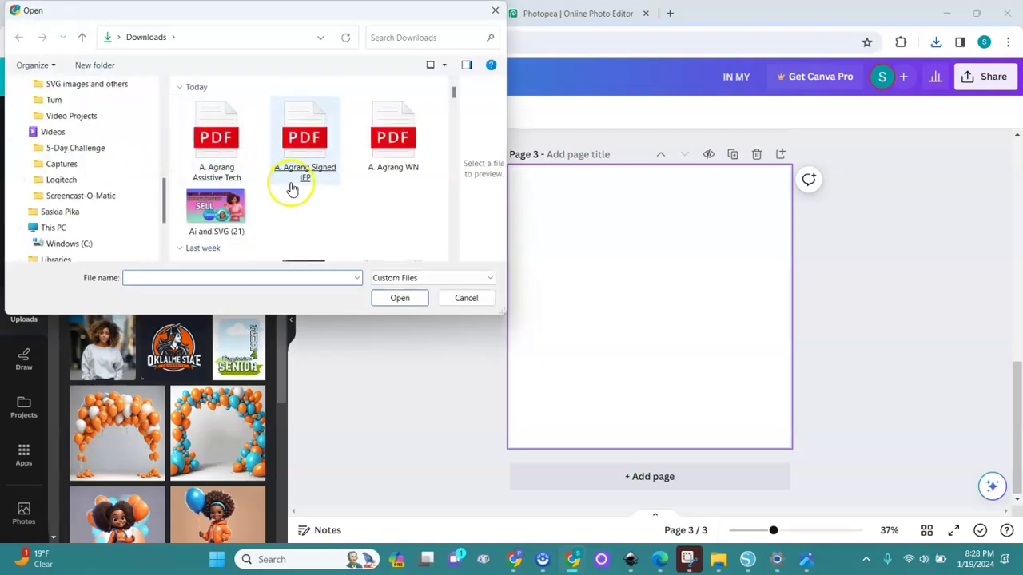
pyautogui.click(464, 277)
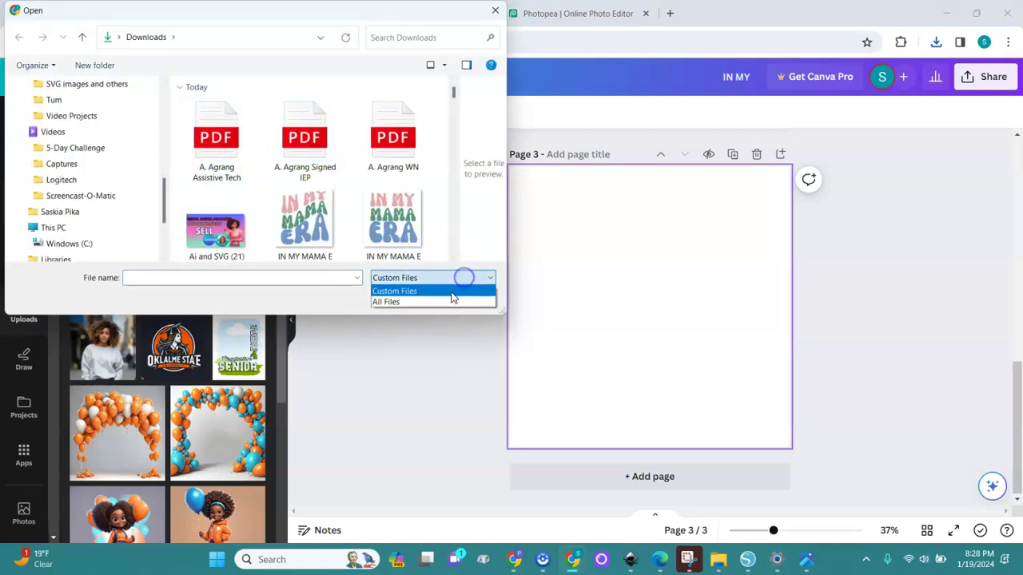
pyautogui.click(370, 187)
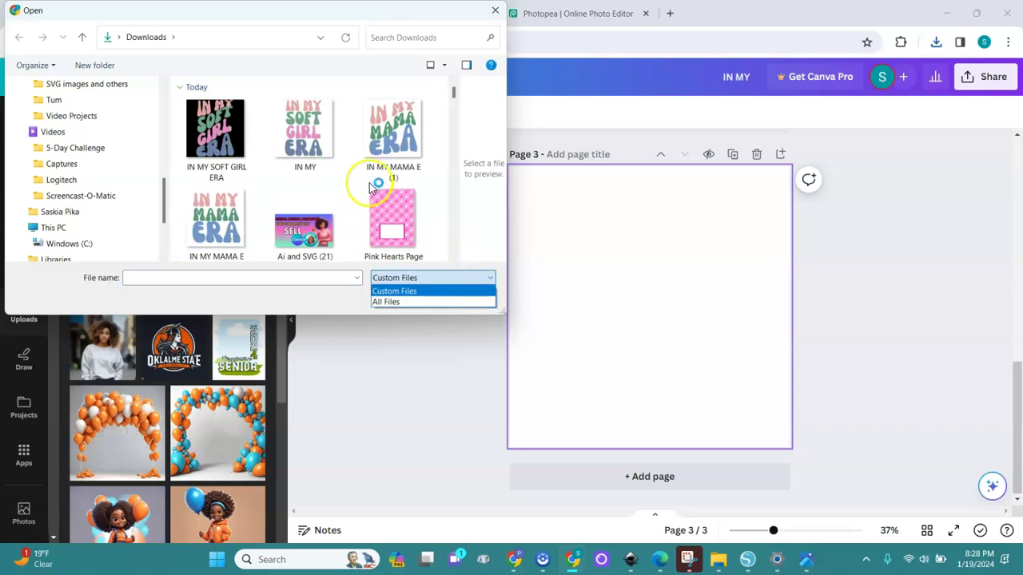
pyautogui.doubleClick(214, 139)
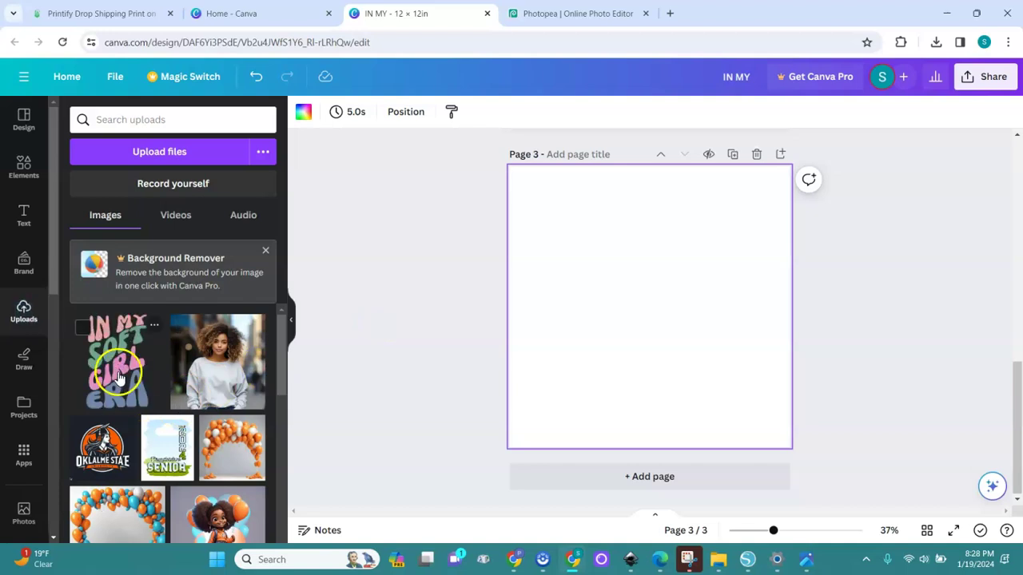
pyautogui.click(121, 380)
pyautogui.click(207, 363)
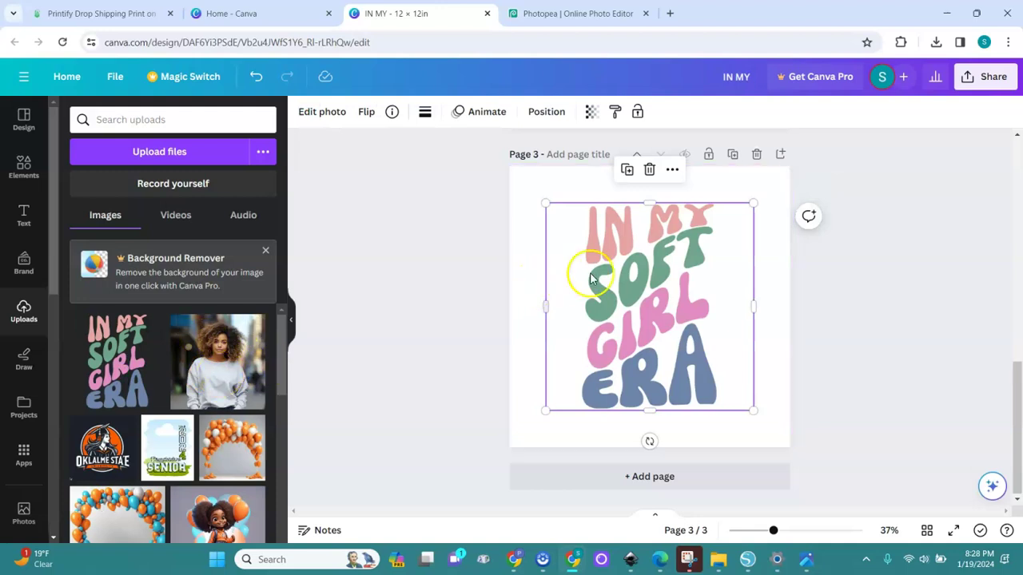
pyautogui.press('Delete')
pyautogui.click(350, 374)
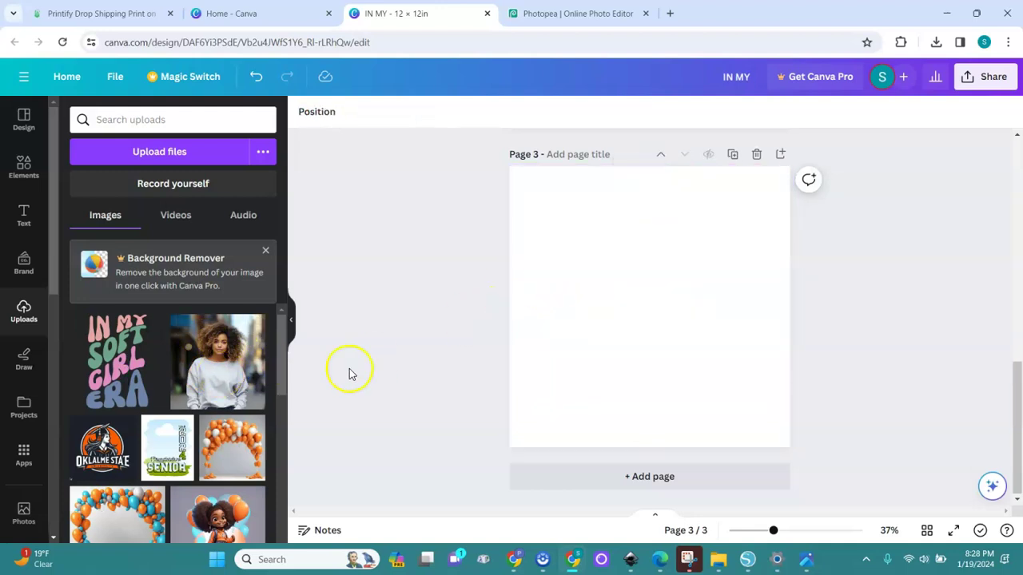
# Place the uploaded sweatshirt photo on page 3 and set it as the page background
pyautogui.click(231, 377)
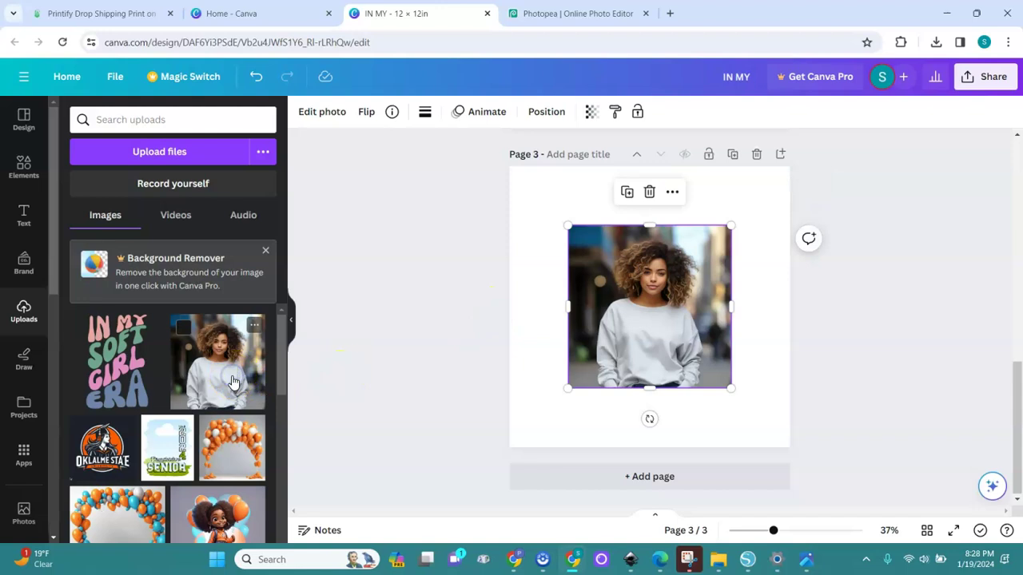
pyautogui.rightClick(624, 286)
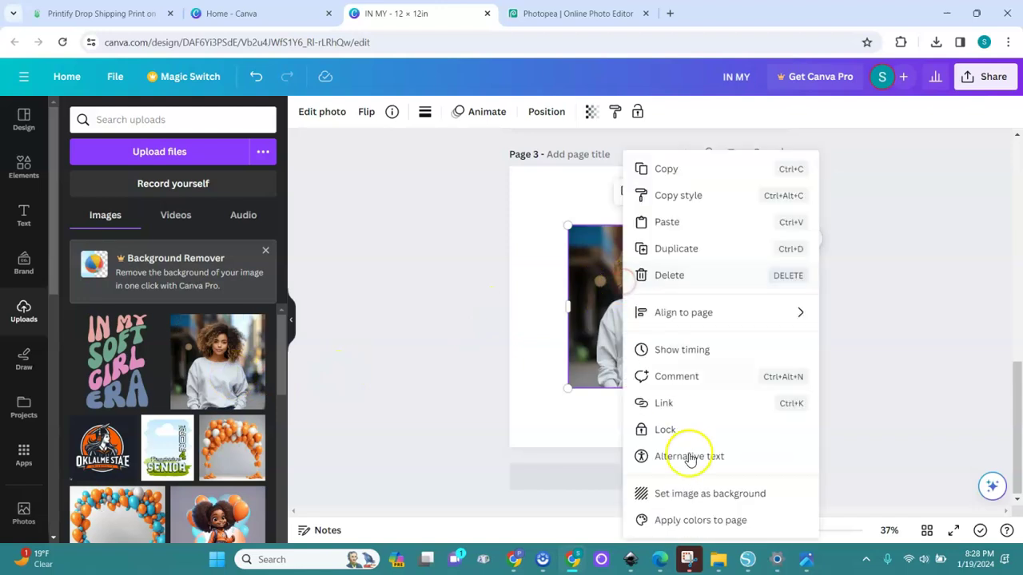
pyautogui.click(693, 495)
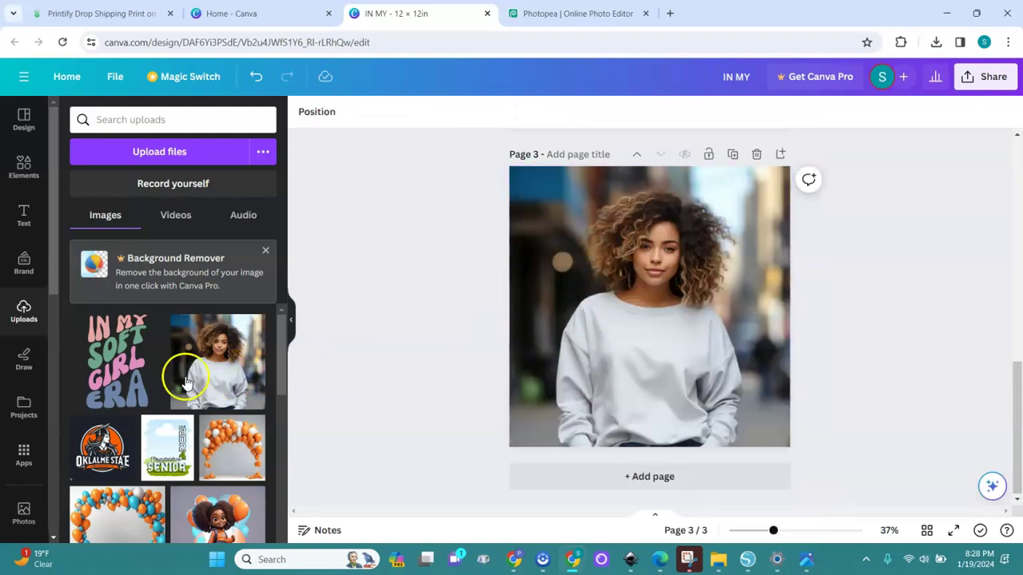
# Add the warped "IN MY SOFT GIRL ERA" graphic to page 3, shrink it and centre it on the sweatshirt's chest
pyautogui.click(114, 381)
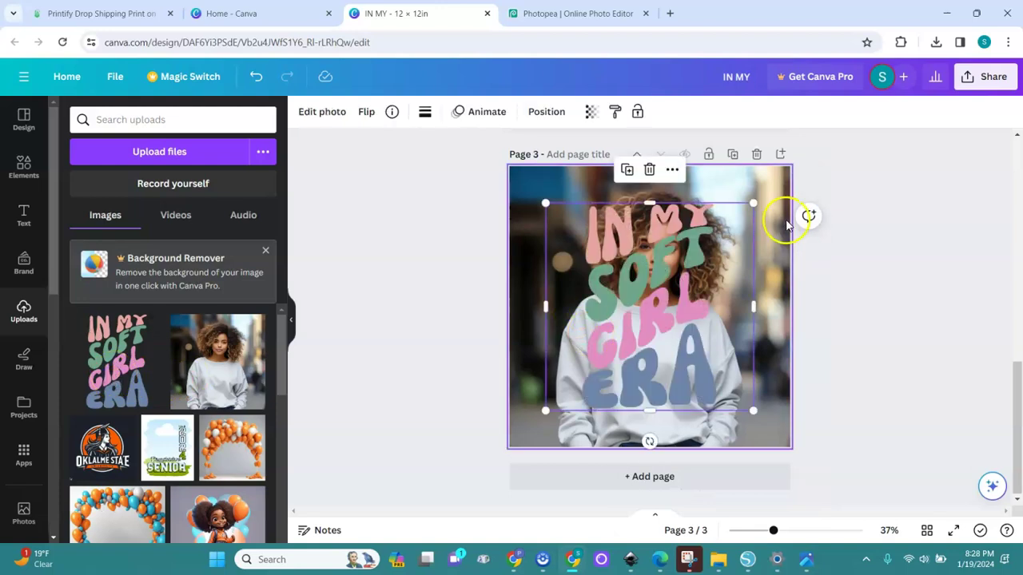
pyautogui.moveTo(751, 204); pyautogui.dragTo(694, 416)
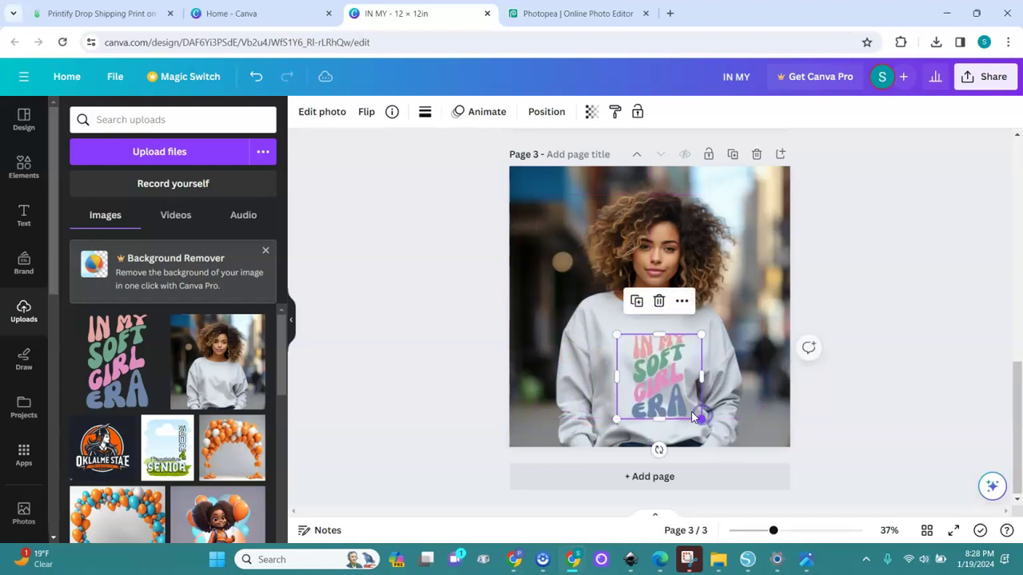
pyautogui.moveTo(617, 419); pyautogui.dragTo(605, 423)
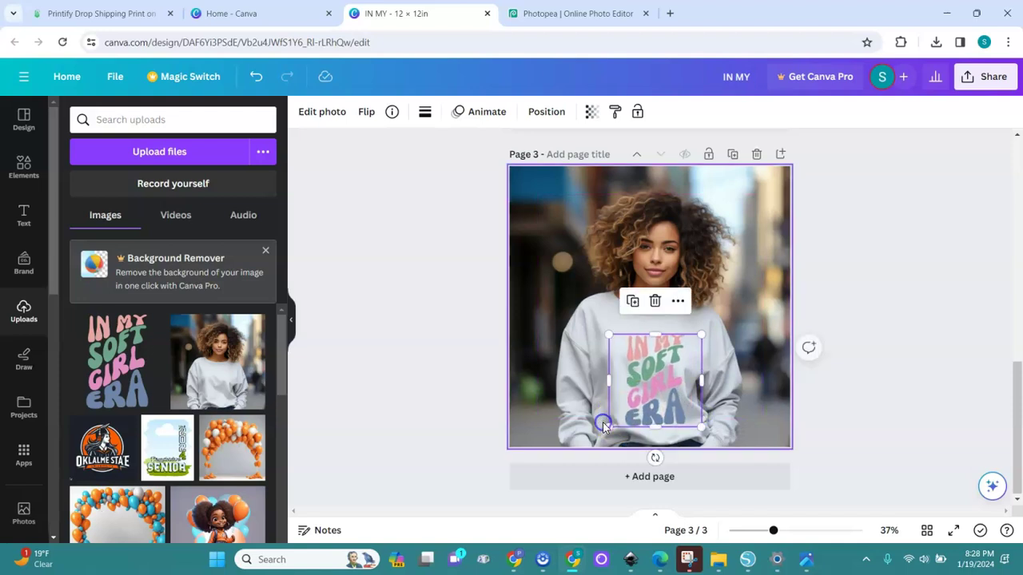
pyautogui.moveTo(668, 396); pyautogui.dragTo(672, 401)
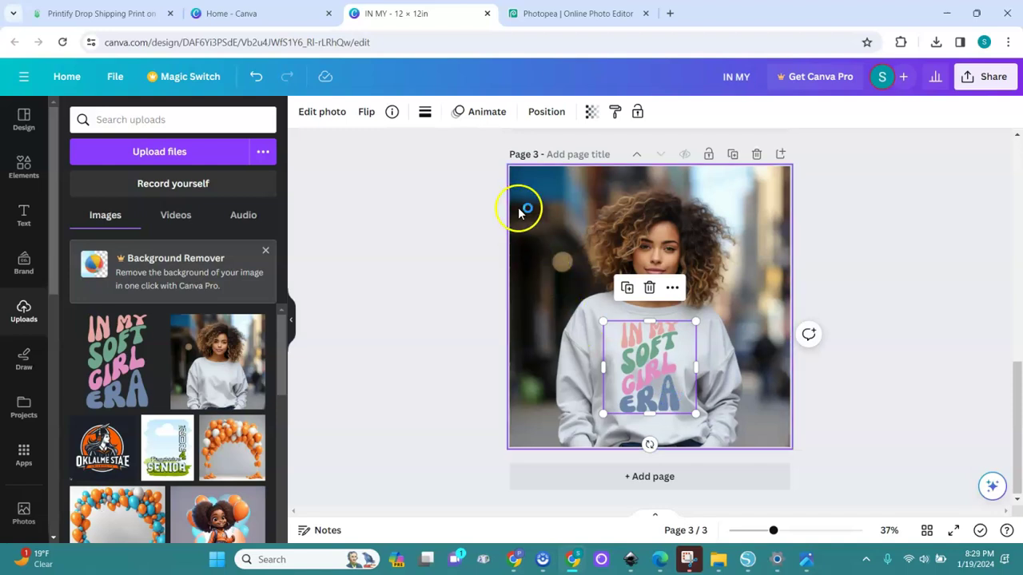
# Open photo editing for the lettering graphic, try the Fresco filter and reset the filter to None
pyautogui.click(331, 119)
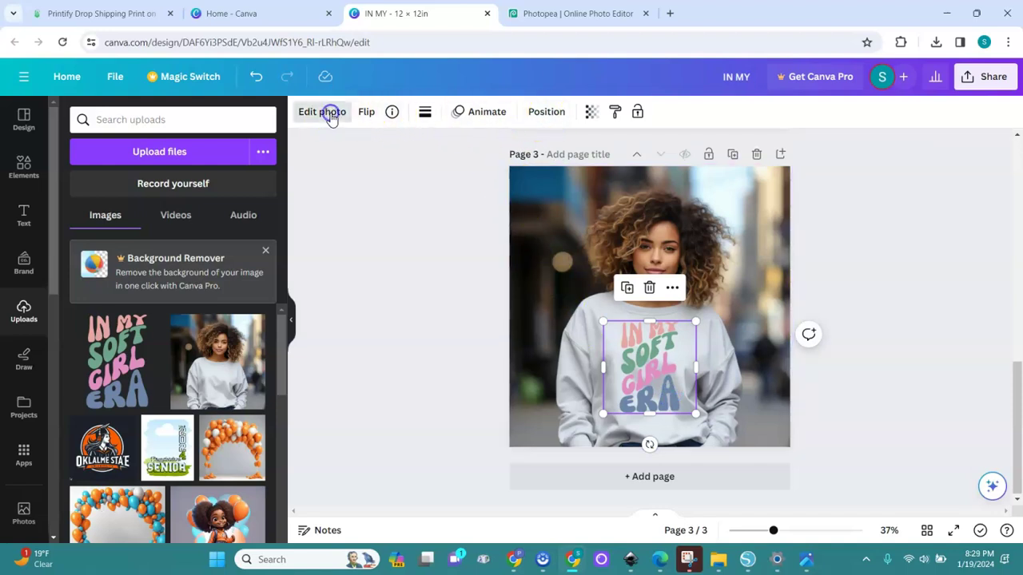
pyautogui.click(332, 118)
pyautogui.click(332, 119)
pyautogui.click(332, 119)
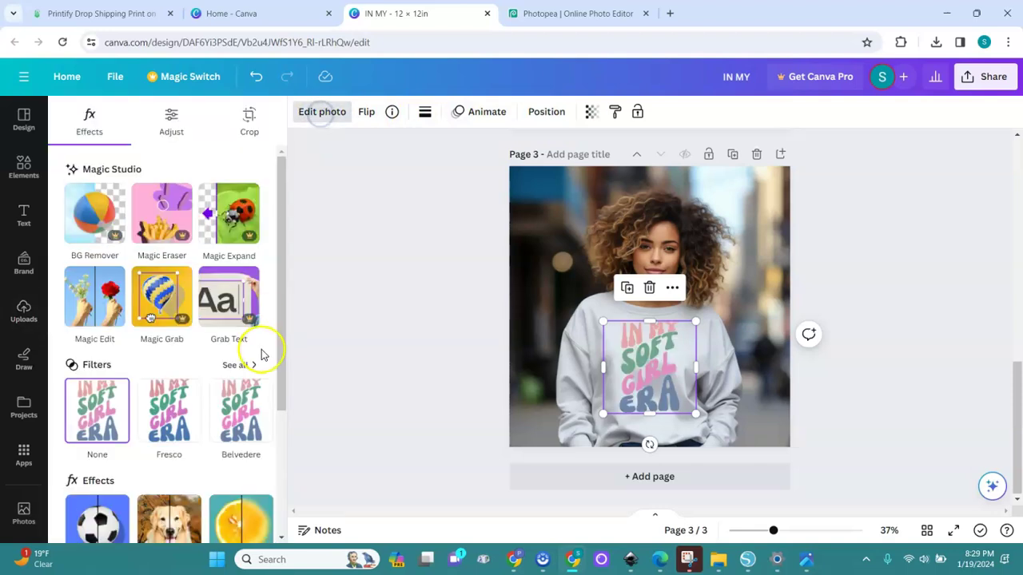
pyautogui.moveTo(280, 365); pyautogui.dragTo(277, 486)
pyautogui.click(180, 240)
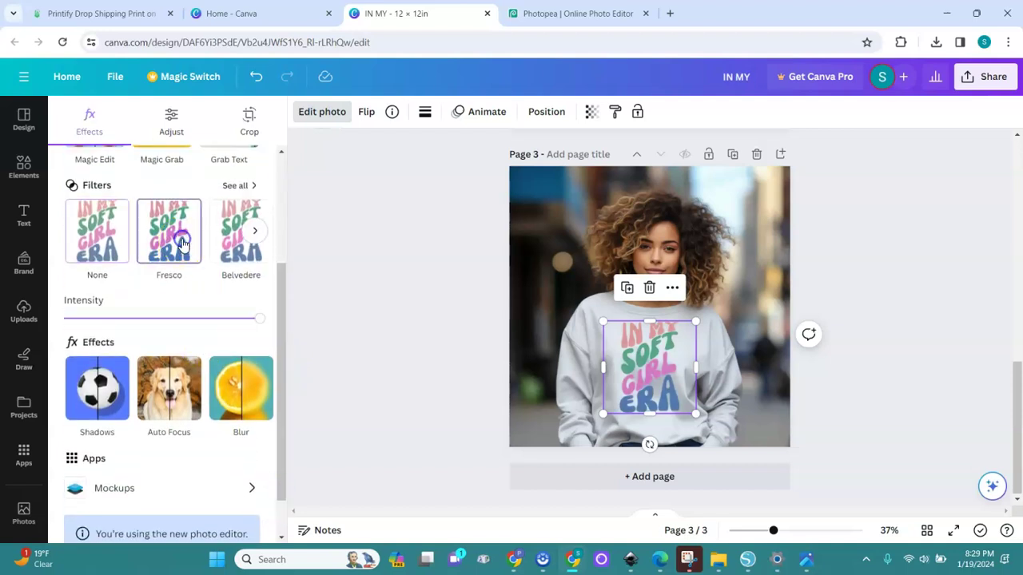
pyautogui.click(94, 236)
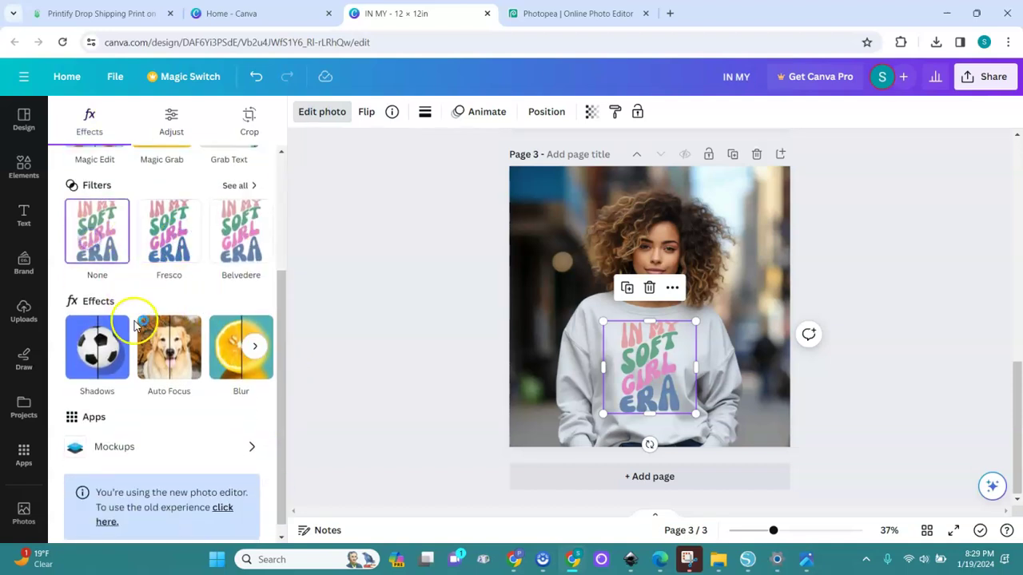
# Try an Outline shadow on the lettering with angle 18 and distance 29, and reset the shadow to None
pyautogui.click(94, 356)
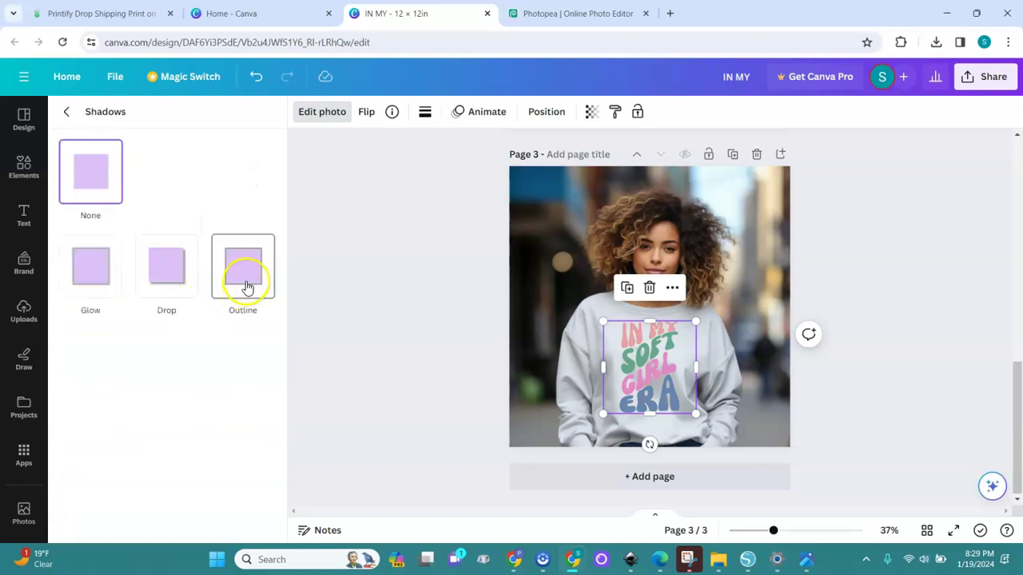
pyautogui.scroll(3, 194, 258)
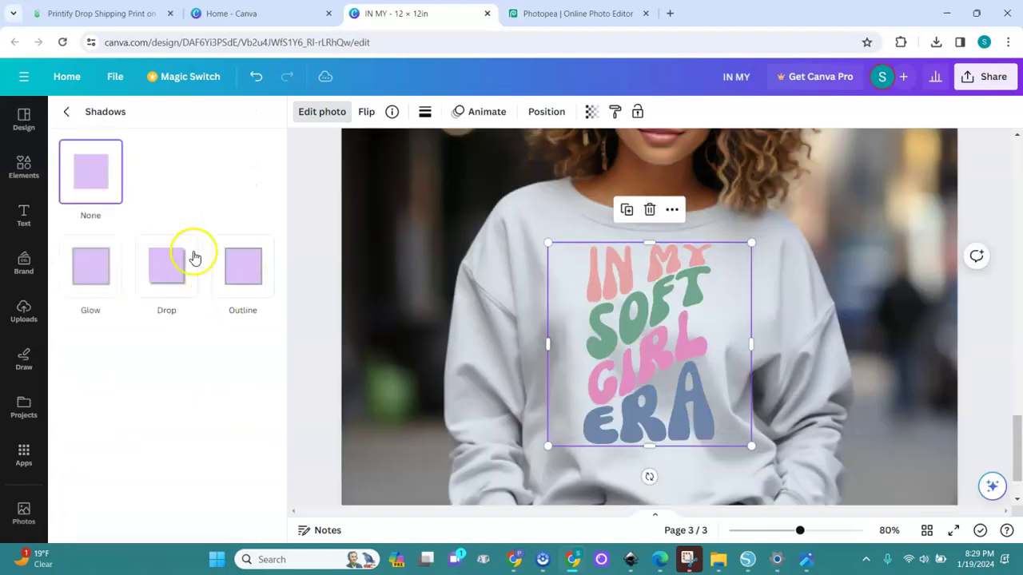
pyautogui.click(249, 285)
pyautogui.moveTo(187, 450); pyautogui.dragTo(95, 439)
pyautogui.moveTo(59, 483); pyautogui.dragTo(119, 488)
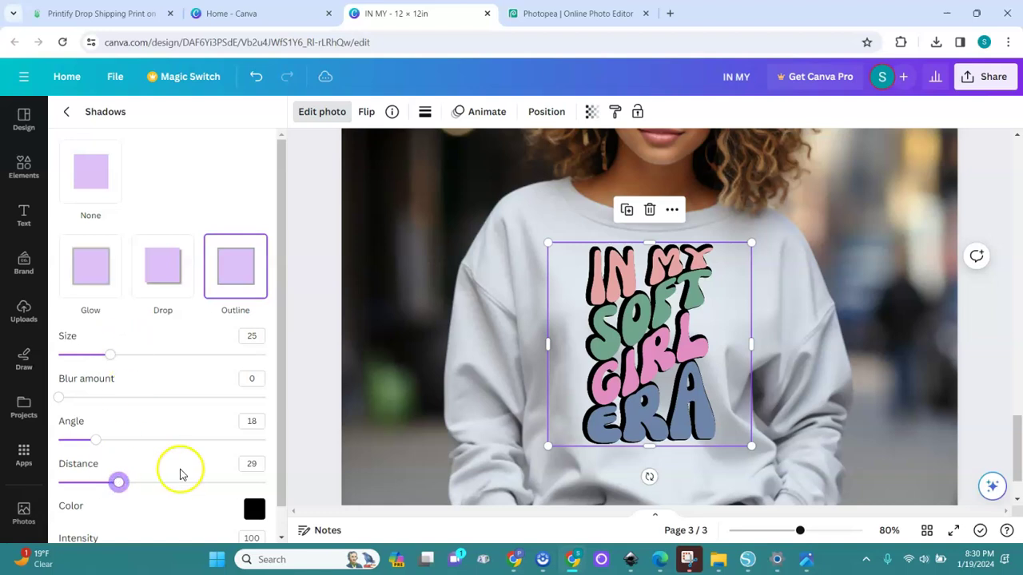
pyautogui.click(232, 279)
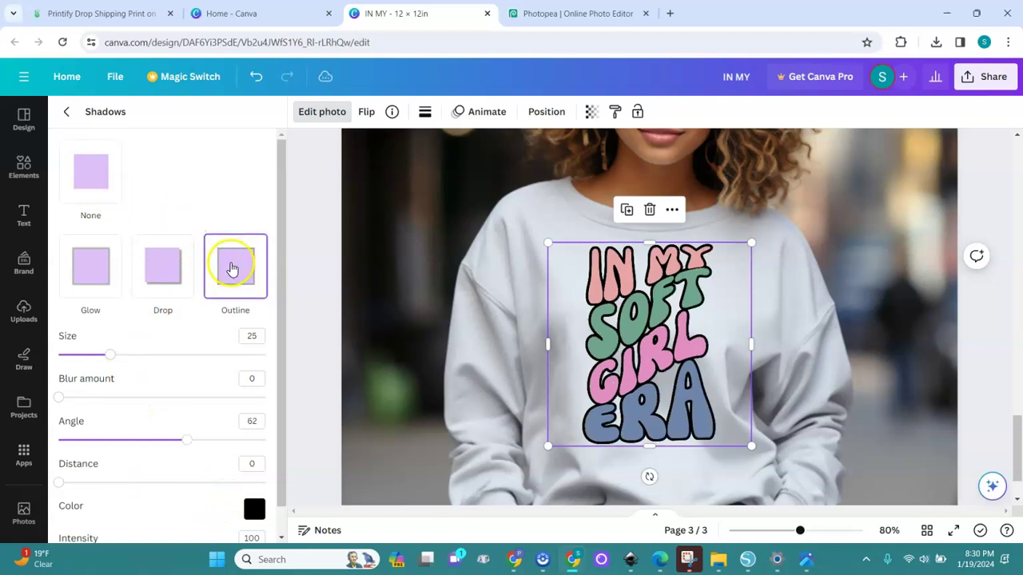
pyautogui.click(94, 184)
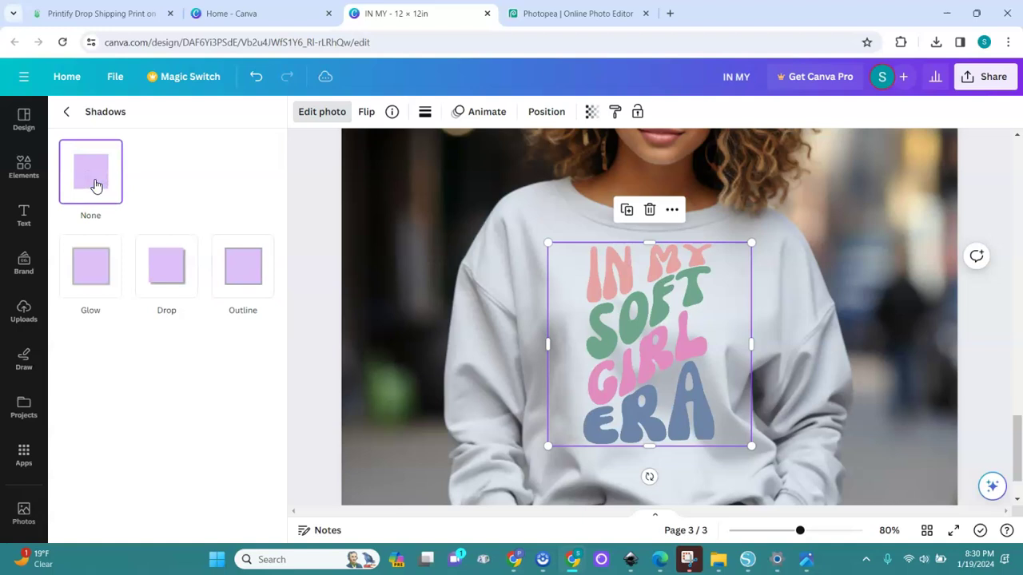
# Apply an Outline shadow to the lettering with distance 40 and the brownish colour #725959
pyautogui.click(238, 276)
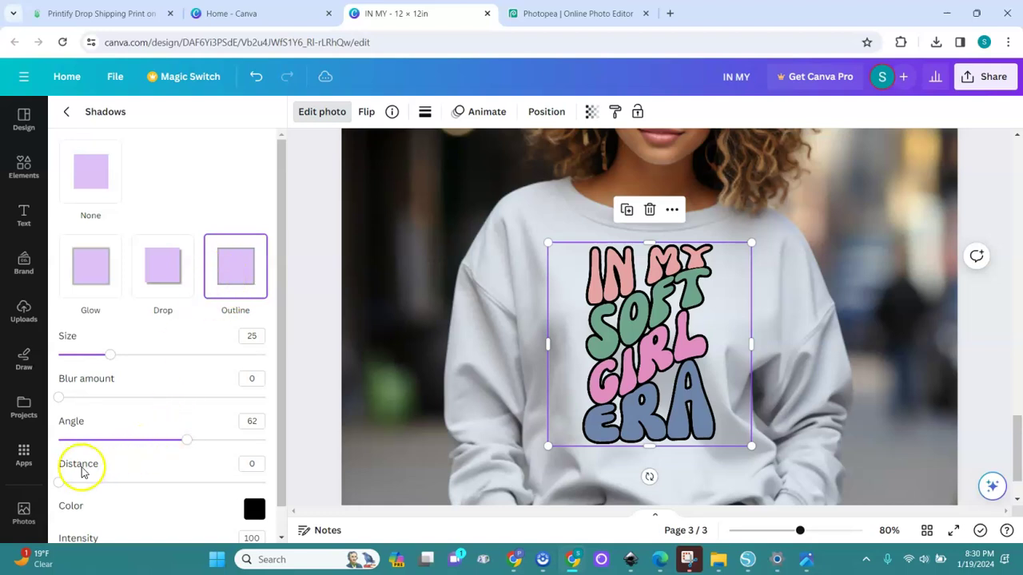
pyautogui.click(61, 482)
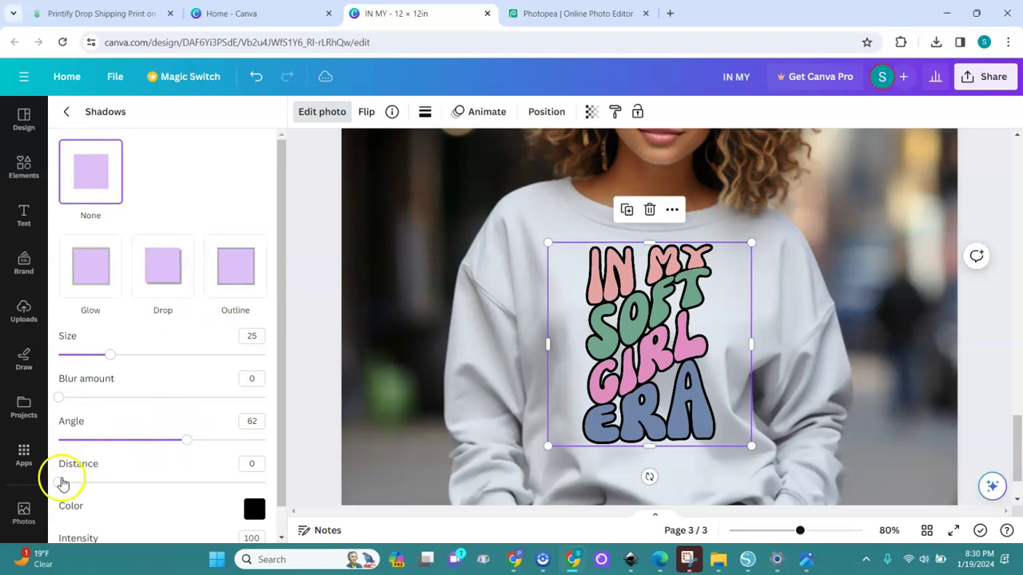
pyautogui.moveTo(61, 483); pyautogui.dragTo(142, 486)
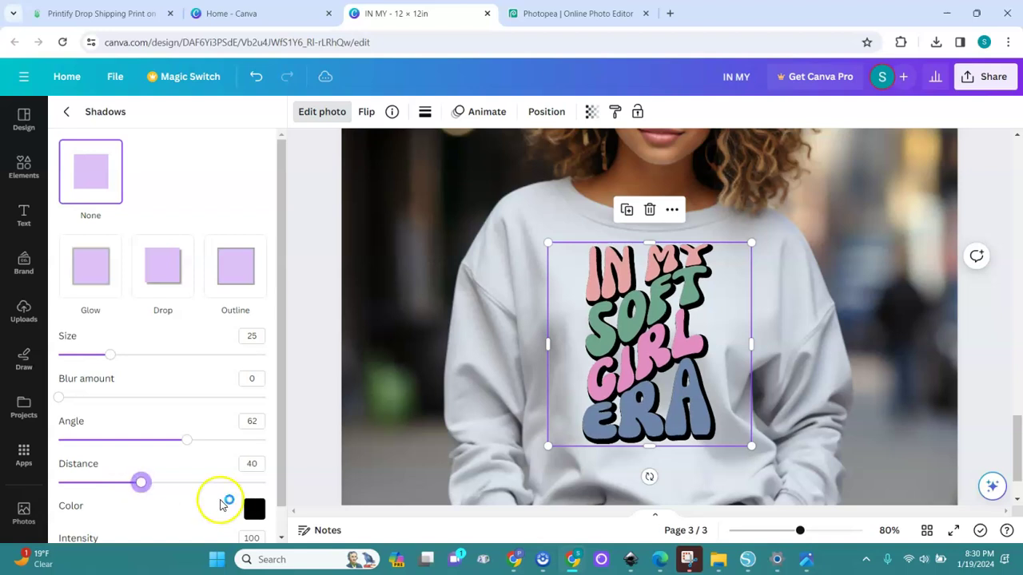
pyautogui.click(254, 510)
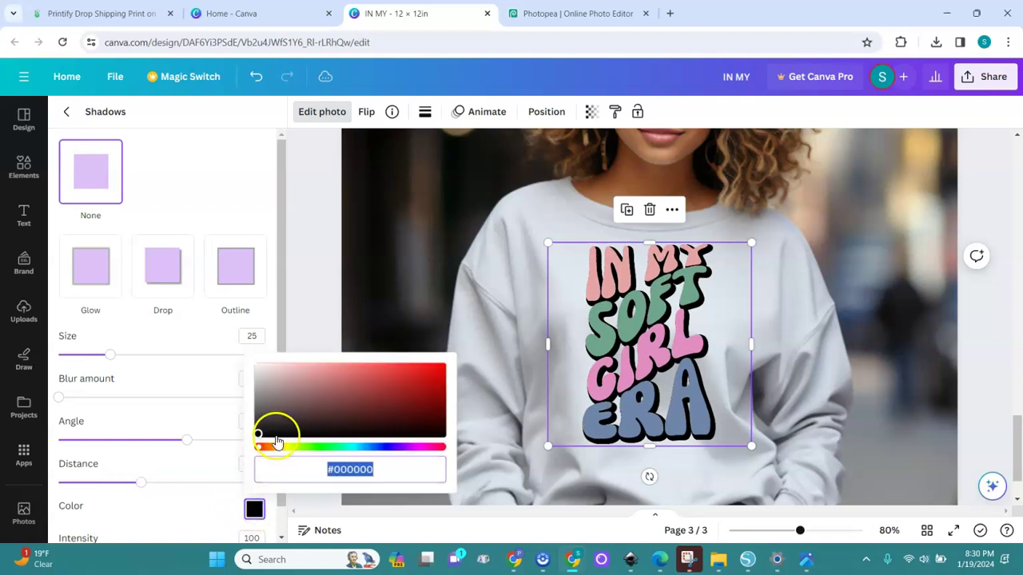
pyautogui.click(261, 418)
pyautogui.moveTo(261, 418); pyautogui.dragTo(296, 404)
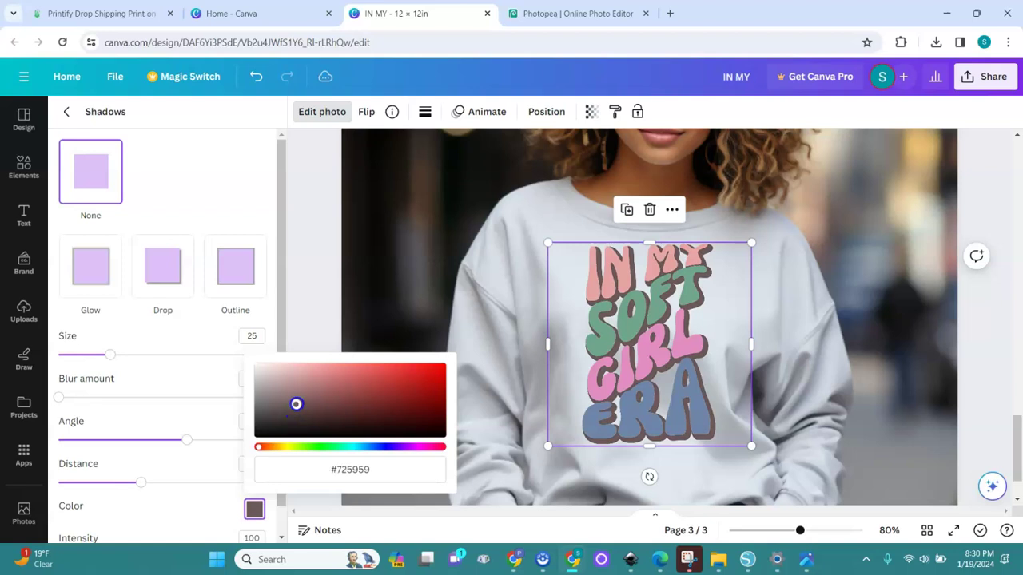
# Refine the lettering's outline shadow to angle 55, size 30, blur 0 and distance 29
pyautogui.moveTo(186, 446)
pyautogui.mouseDown()
pyautogui.moveTo(103, 447)
pyautogui.moveTo(183, 462)
pyautogui.moveTo(172, 460)
pyautogui.mouseUp()
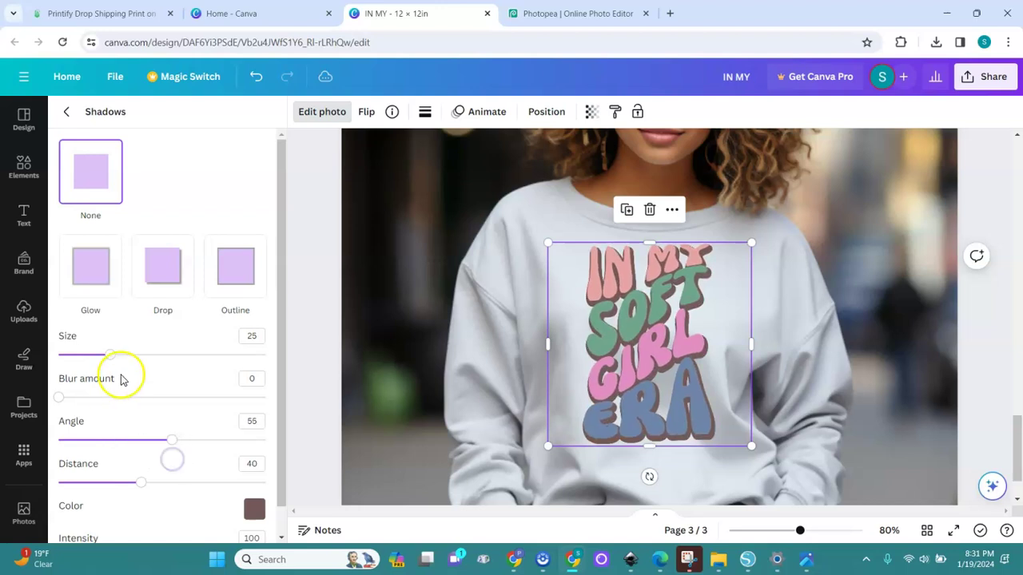
pyautogui.moveTo(110, 362)
pyautogui.mouseDown()
pyautogui.moveTo(234, 368)
pyautogui.moveTo(93, 360)
pyautogui.moveTo(121, 366)
pyautogui.mouseUp()
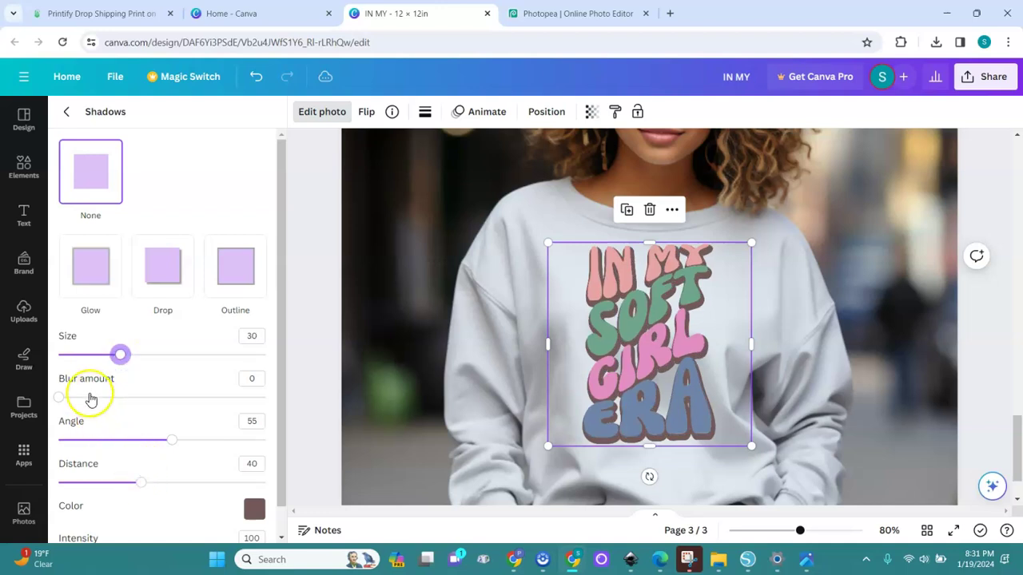
pyautogui.moveTo(62, 398)
pyautogui.mouseDown()
pyautogui.moveTo(117, 399)
pyautogui.moveTo(44, 397)
pyautogui.mouseUp()
pyautogui.moveTo(141, 482)
pyautogui.mouseDown()
pyautogui.moveTo(117, 484)
pyautogui.moveTo(204, 494)
pyautogui.moveTo(145, 484)
pyautogui.mouseUp()
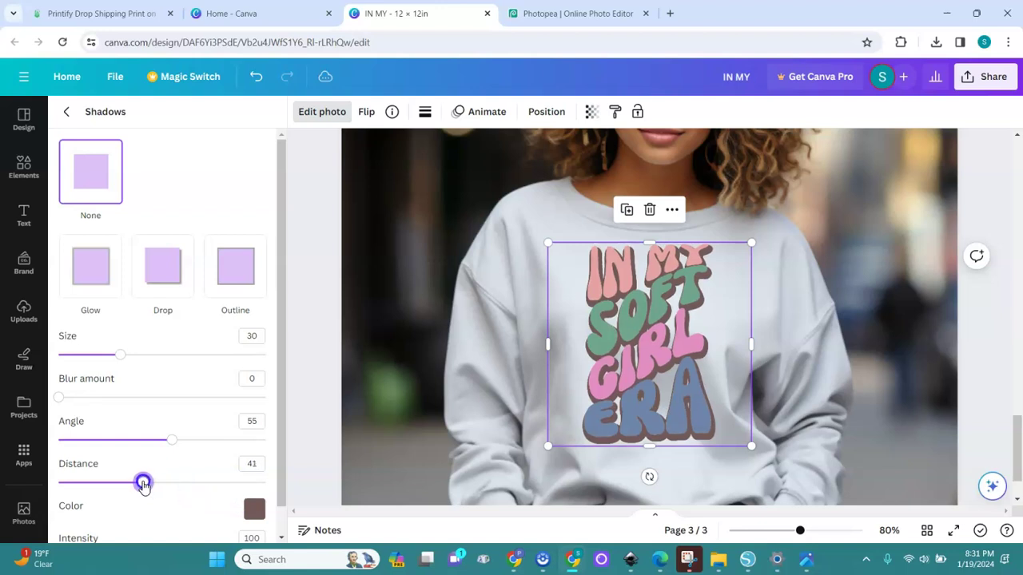
pyautogui.moveTo(143, 485); pyautogui.dragTo(122, 482)
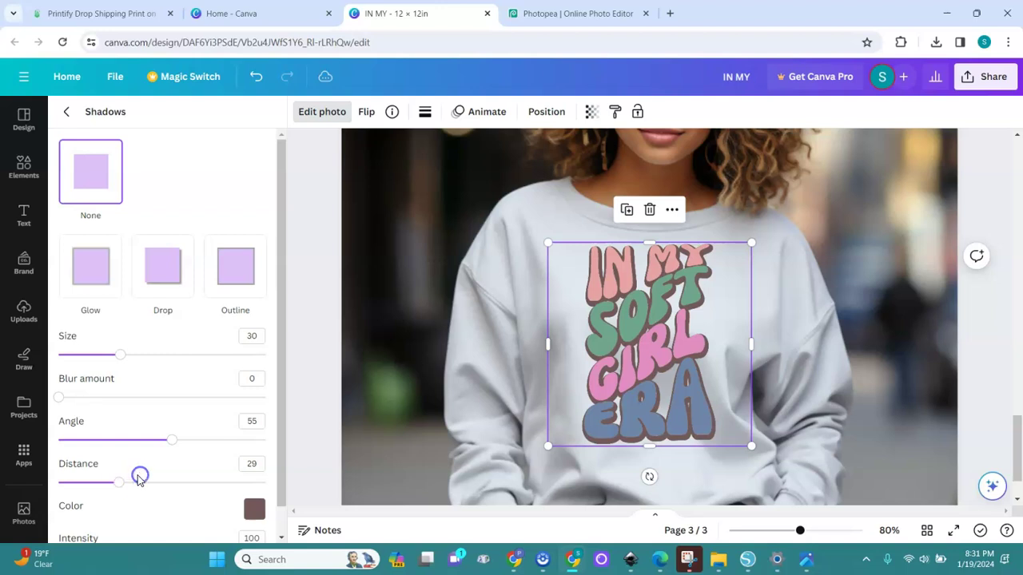
# Set the lettering's outline shadow to distance 50, angle 33 and intensity 100
pyautogui.moveTo(121, 484); pyautogui.dragTo(162, 486)
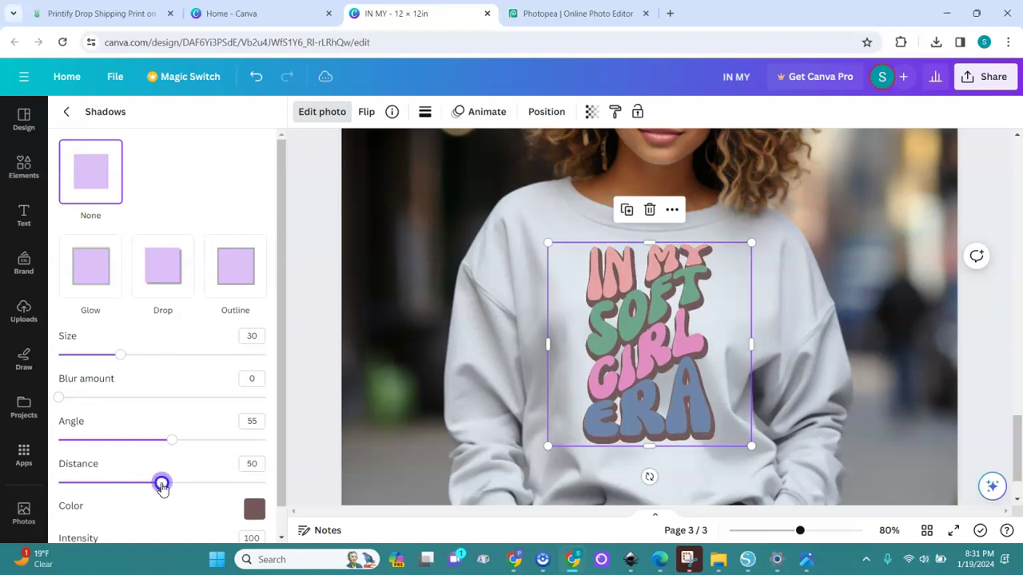
pyautogui.moveTo(172, 440); pyautogui.dragTo(127, 444)
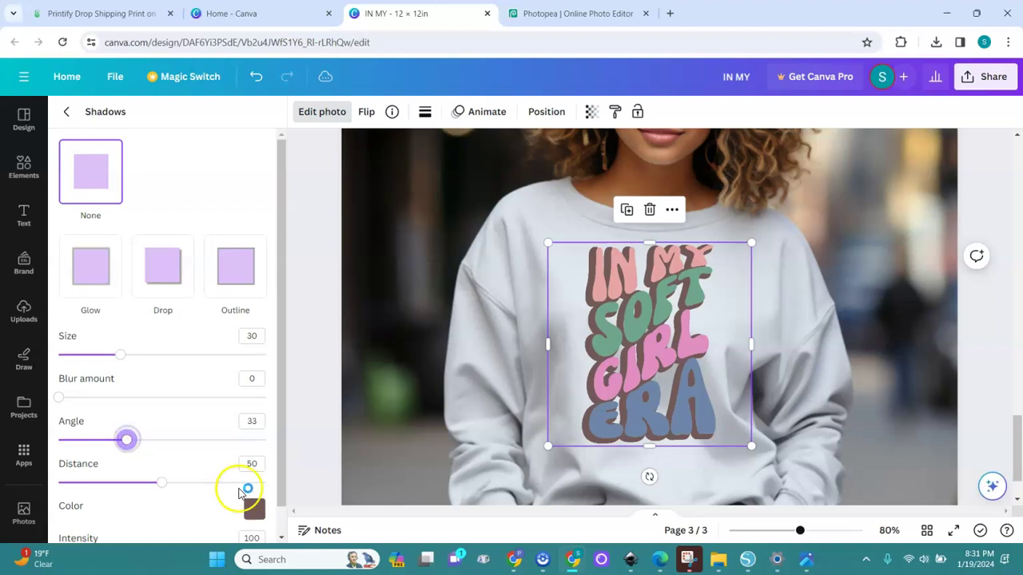
pyautogui.click(284, 526)
pyautogui.click(284, 526)
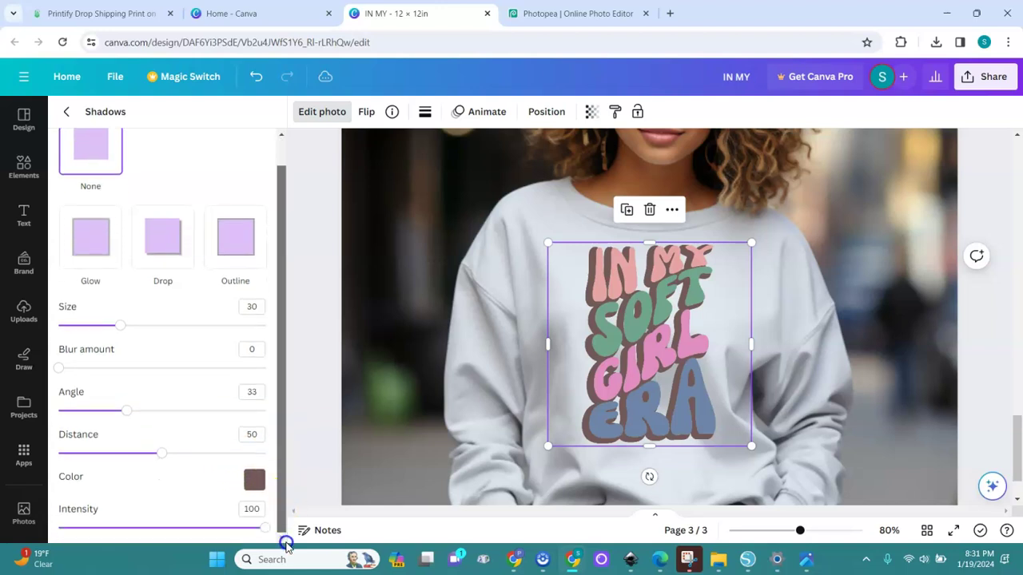
pyautogui.moveTo(267, 534)
pyautogui.mouseDown()
pyautogui.moveTo(219, 530)
pyautogui.moveTo(276, 533)
pyautogui.mouseUp()
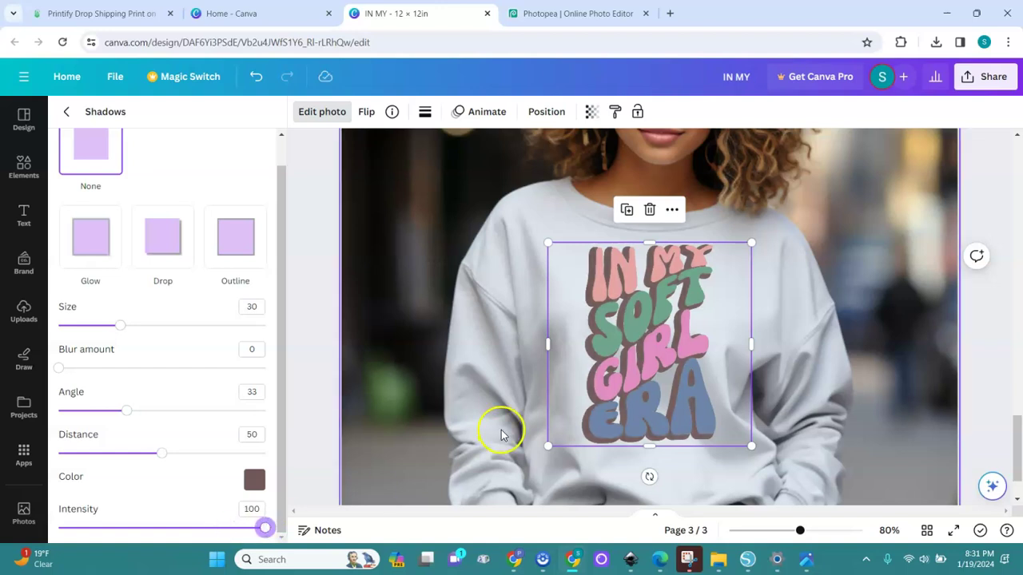
# Move the lettering graphic slightly lower on the sweatshirt and leave the photo editing options
pyautogui.moveTo(648, 354); pyautogui.dragTo(648, 372)
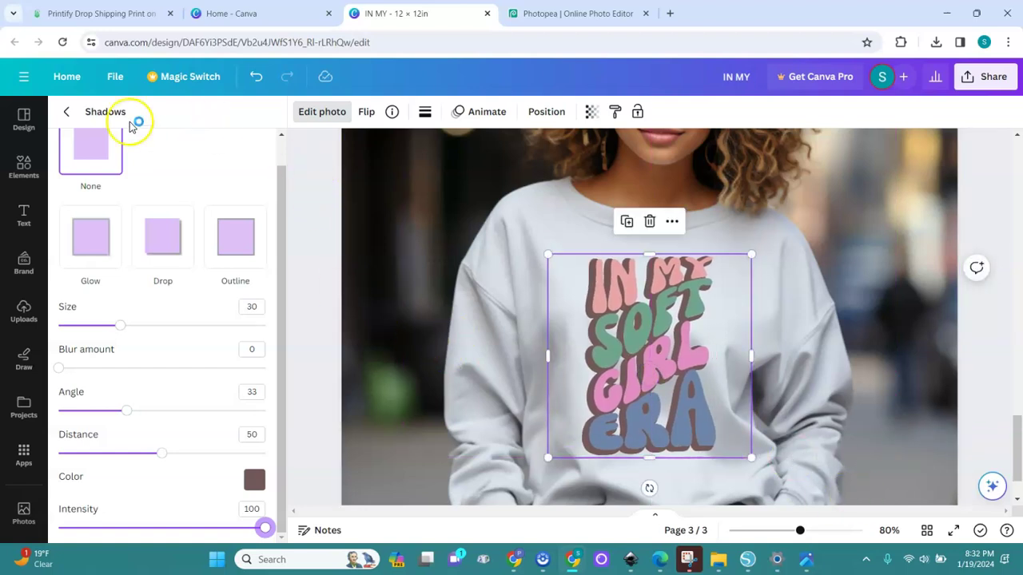
pyautogui.click(67, 112)
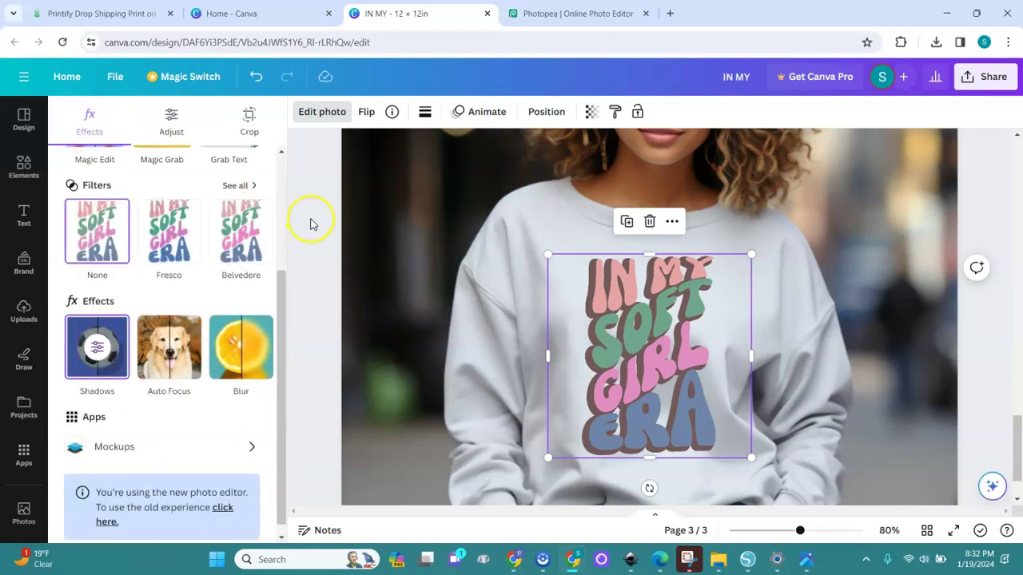
pyautogui.moveTo(800, 531); pyautogui.dragTo(781, 536)
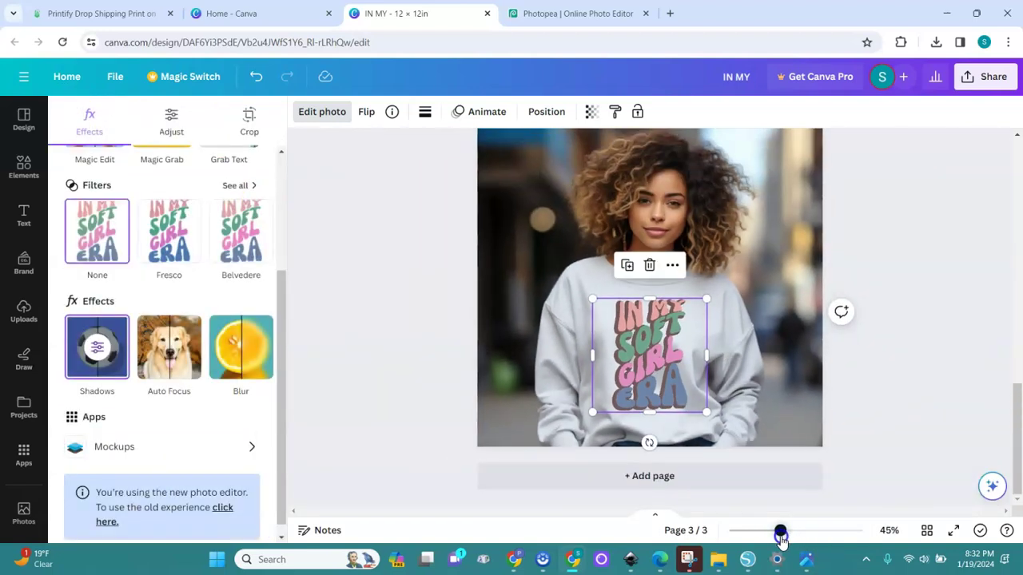
pyautogui.click(843, 448)
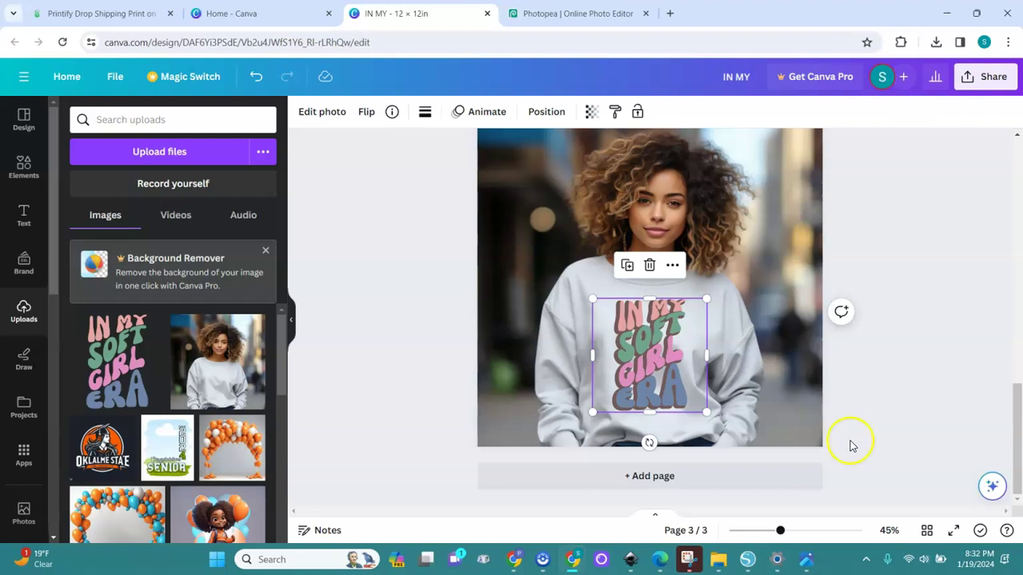
# Recolour the "IN MY" text on page 1 to the light purple default solid colour
pyautogui.moveTo(1019, 432); pyautogui.dragTo(1016, 216)
pyautogui.click(774, 183)
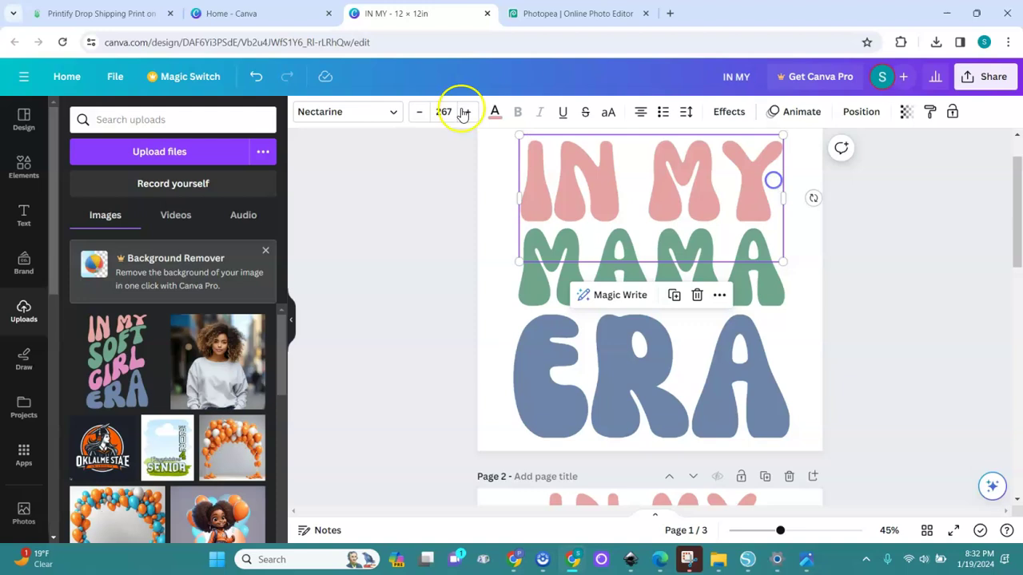
pyautogui.click(494, 114)
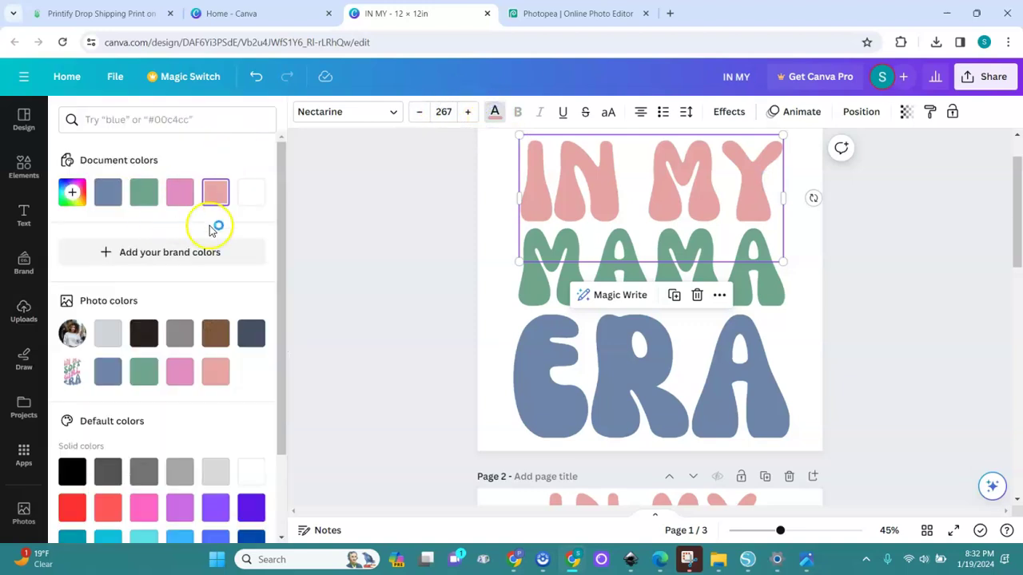
pyautogui.click(179, 510)
# Recolour "ERA" on page 1 to bright red and "MAMA" to light blue from the default solid colours
pyautogui.click(554, 347)
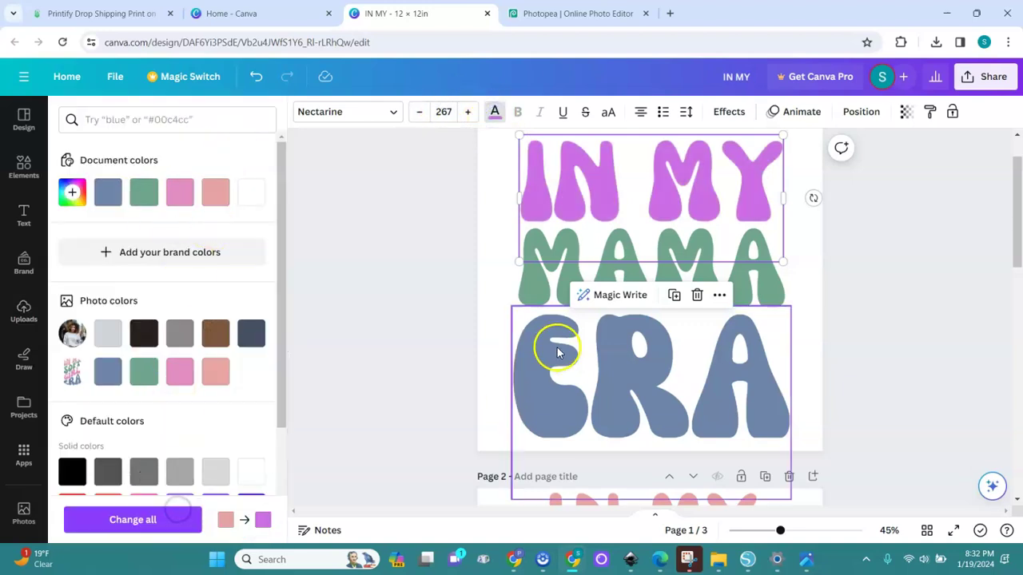
pyautogui.click(73, 511)
pyautogui.click(532, 289)
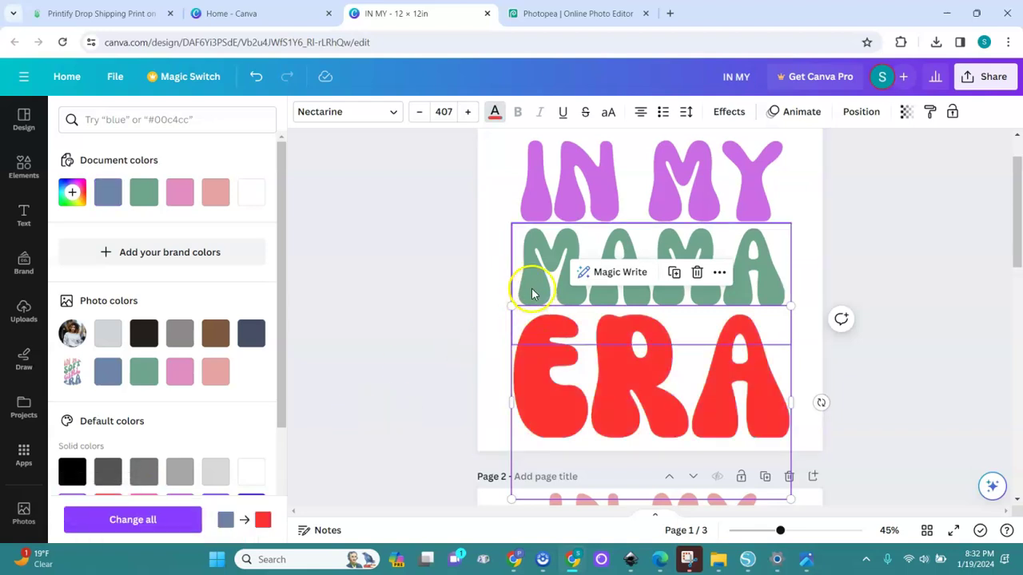
pyautogui.click(180, 537)
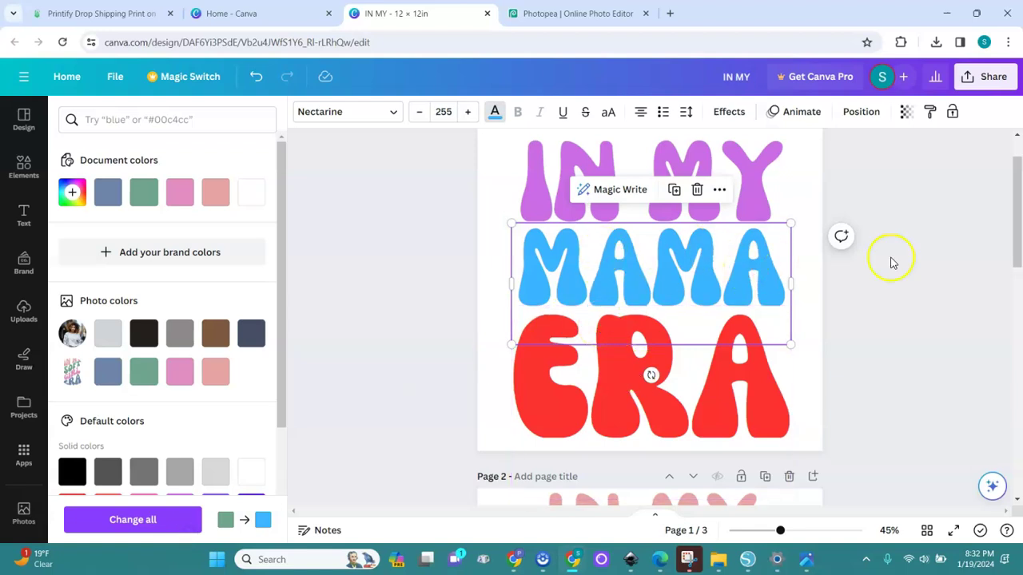
pyautogui.moveTo(1016, 248); pyautogui.dragTo(1005, 482)
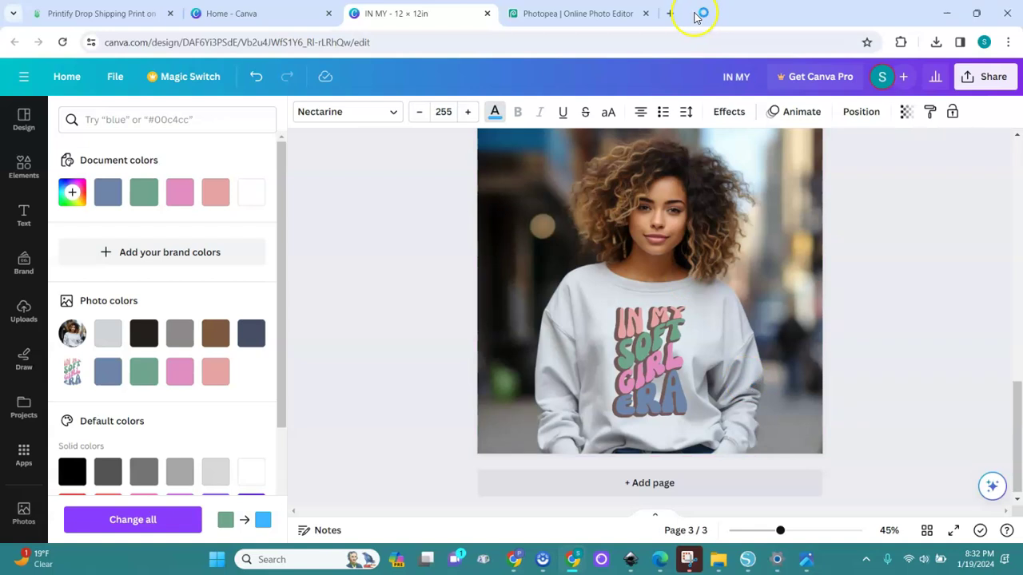
pyautogui.click(590, 13)
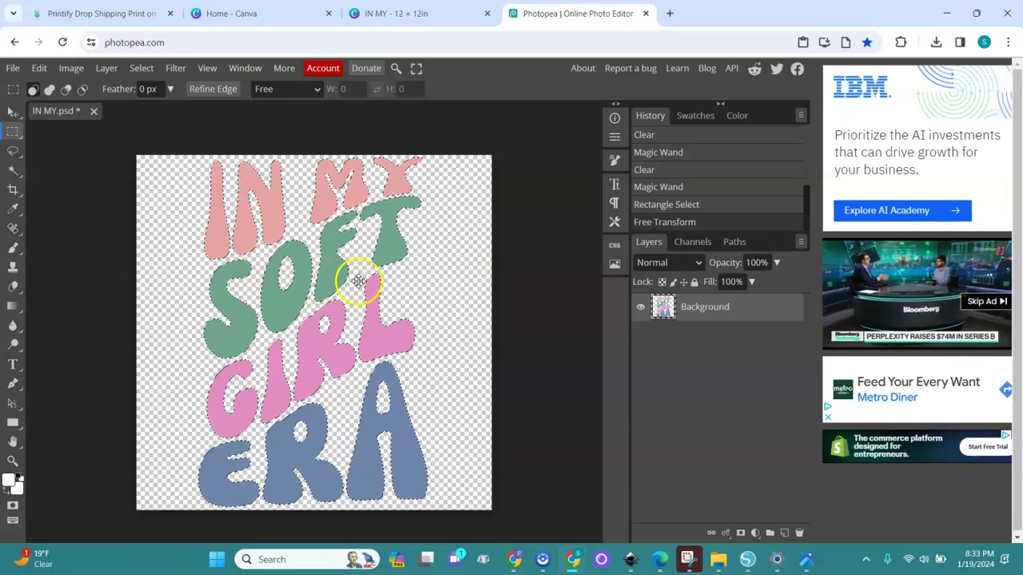
pyautogui.click(414, 13)
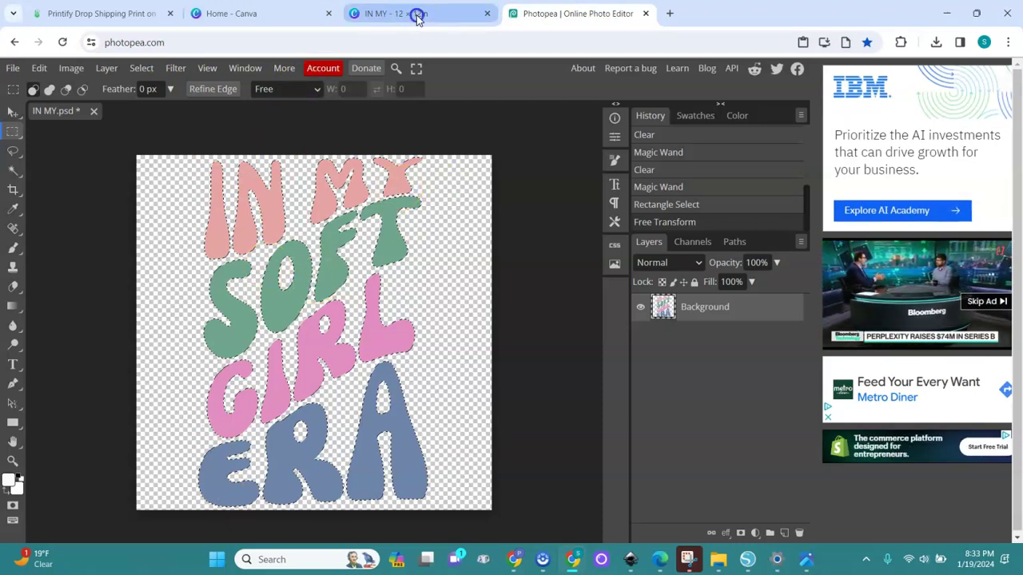